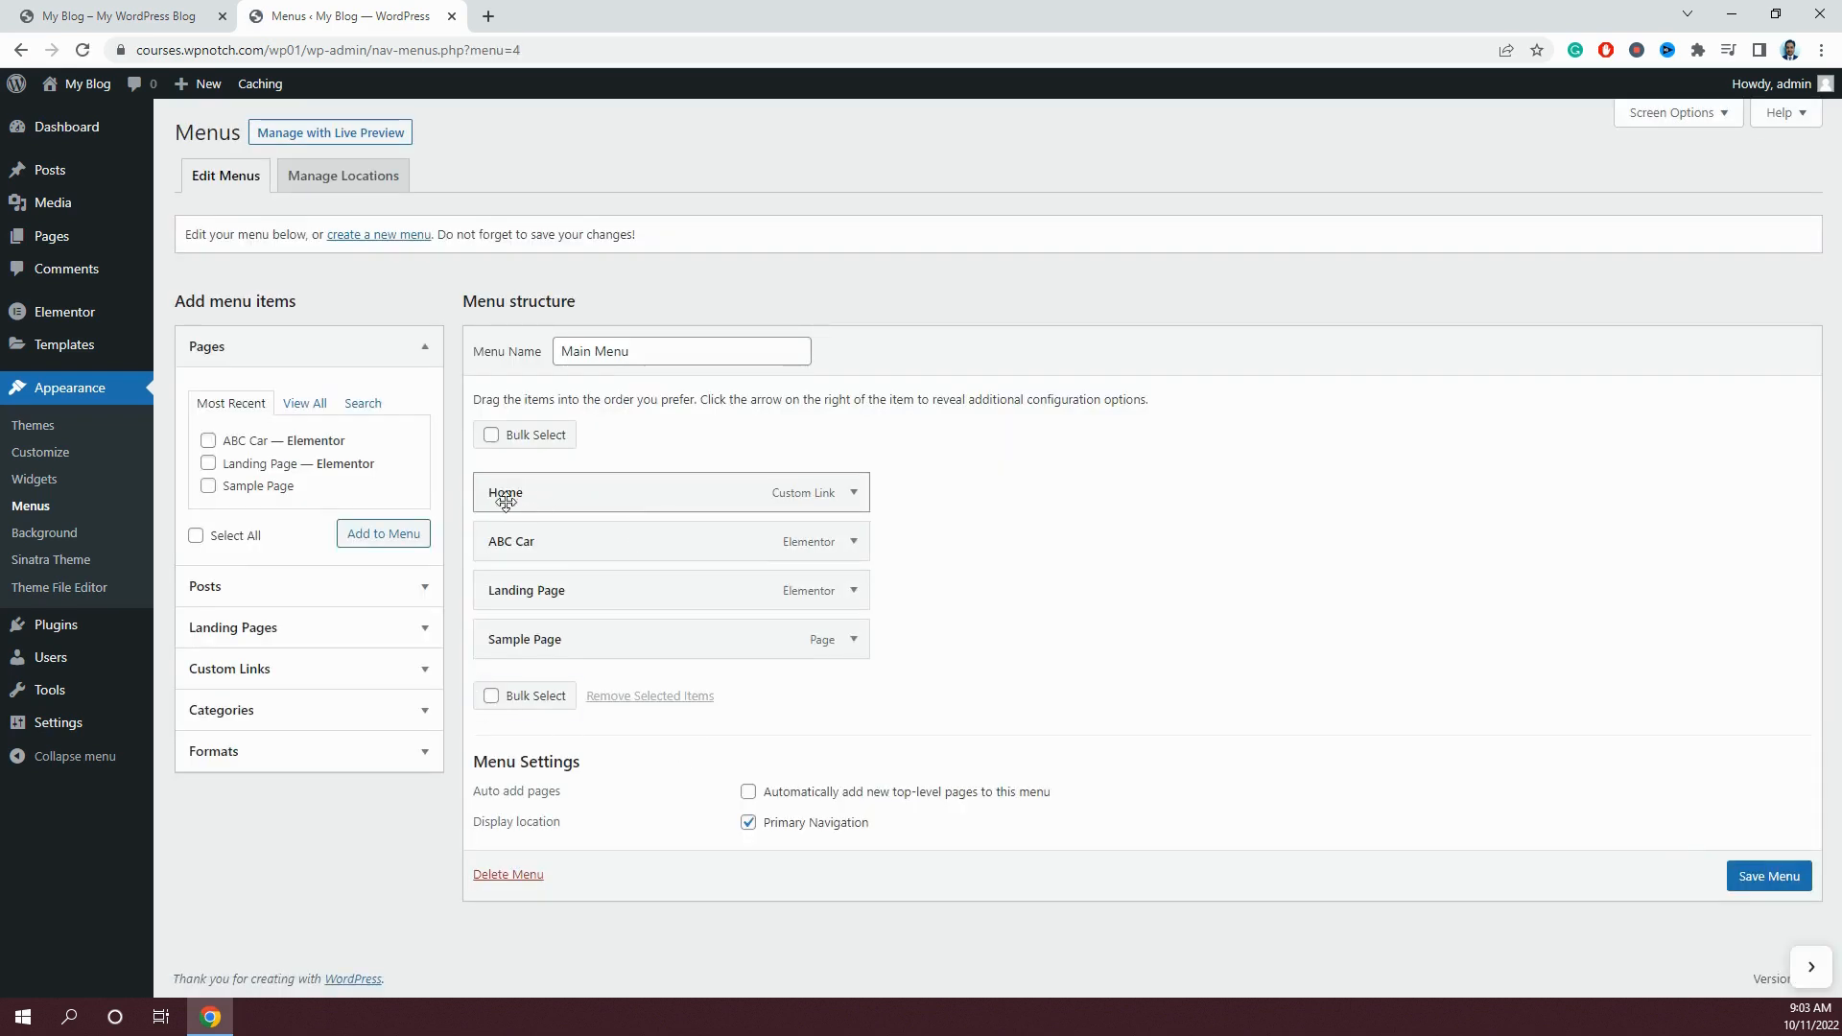
Remove the Home, ABC Car, Landing Page and Sample Page items from the Main Menu and save the menu.
{"action": "left_click", "coordinate": [853, 492]}
{"action": "left_click", "coordinate": [502, 690]}
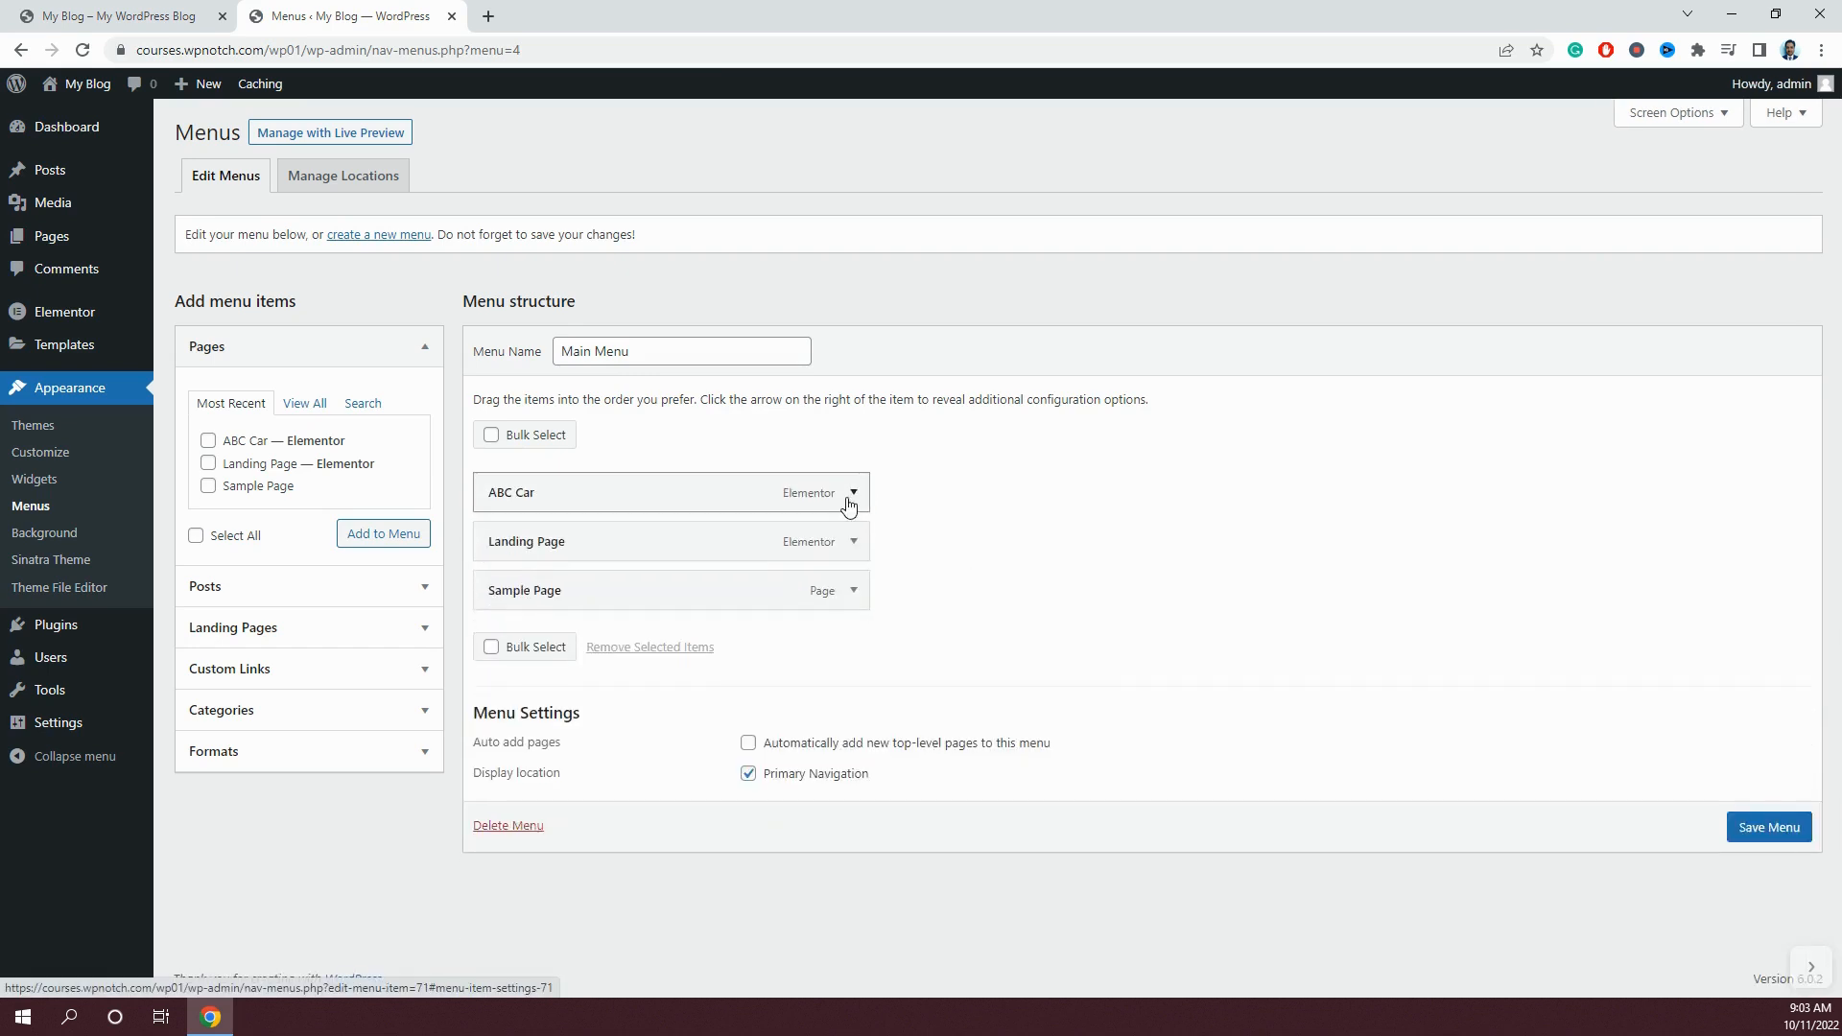
{"action": "left_click", "coordinate": [852, 491]}
{"action": "left_click", "coordinate": [505, 670]}
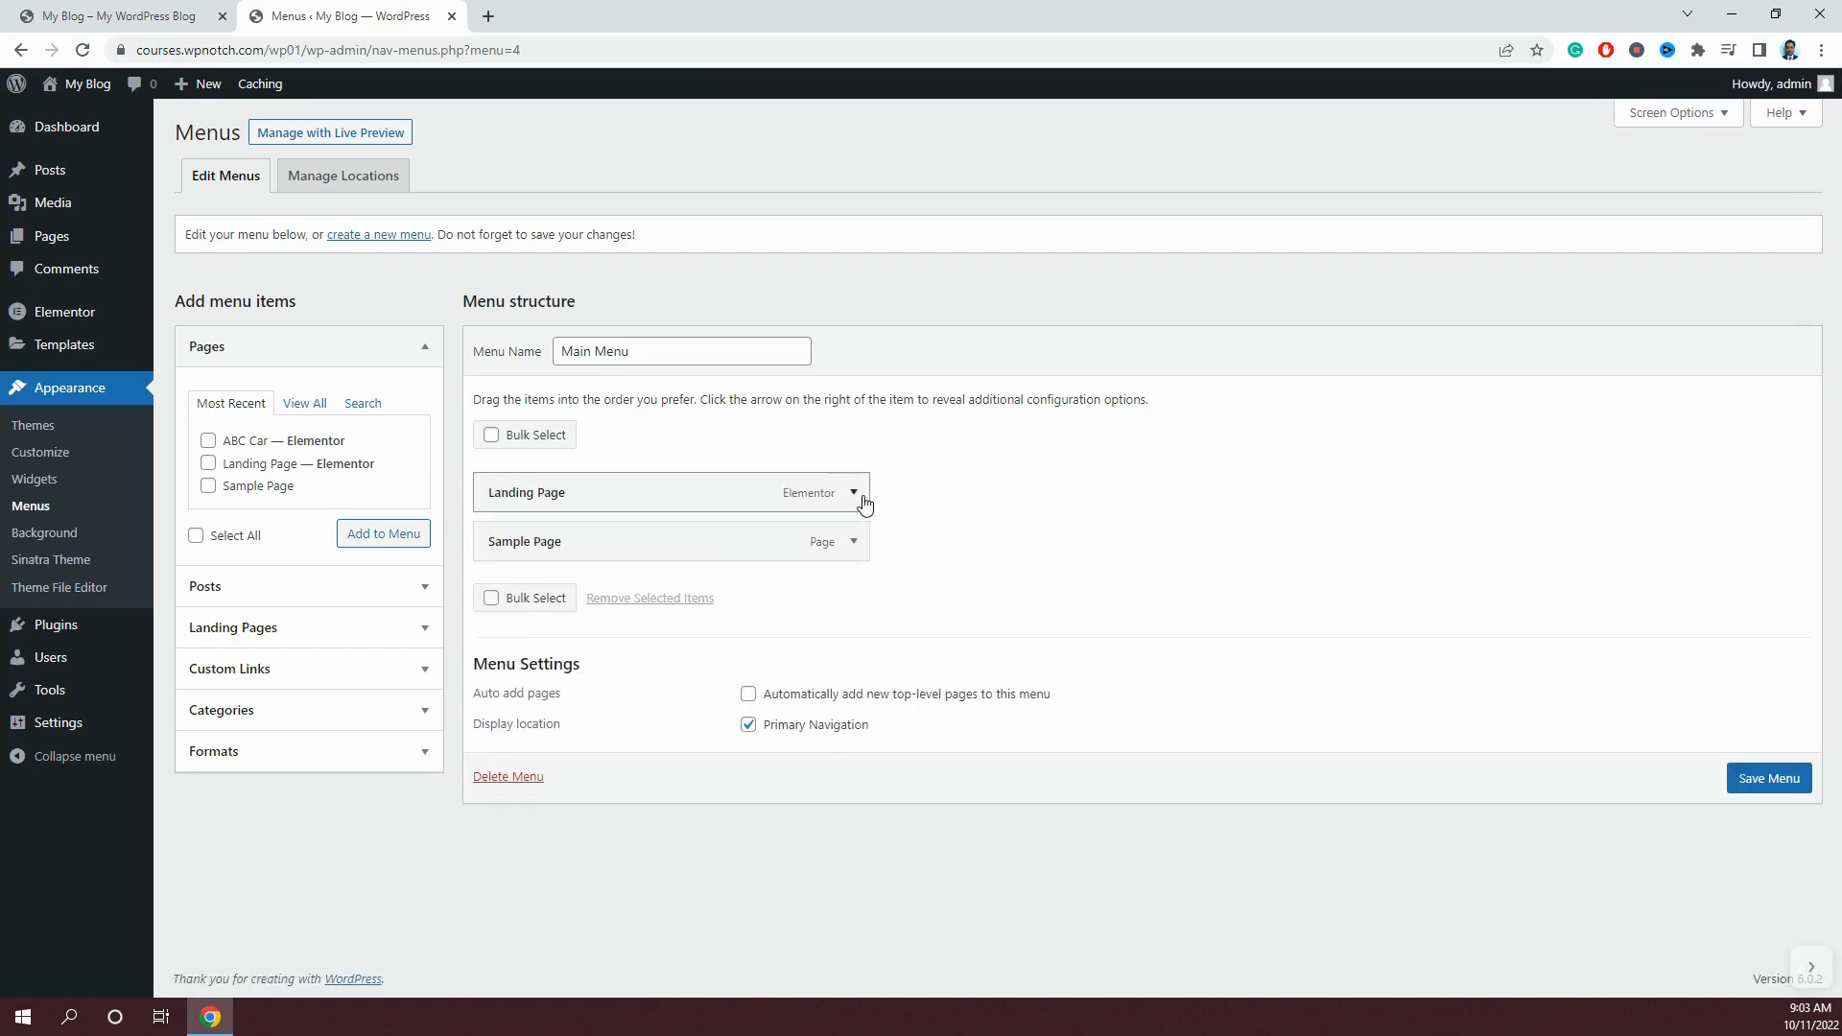
{"action": "left_click", "coordinate": [852, 500]}
{"action": "left_click", "coordinate": [502, 671]}
{"action": "left_click", "coordinate": [853, 492]}
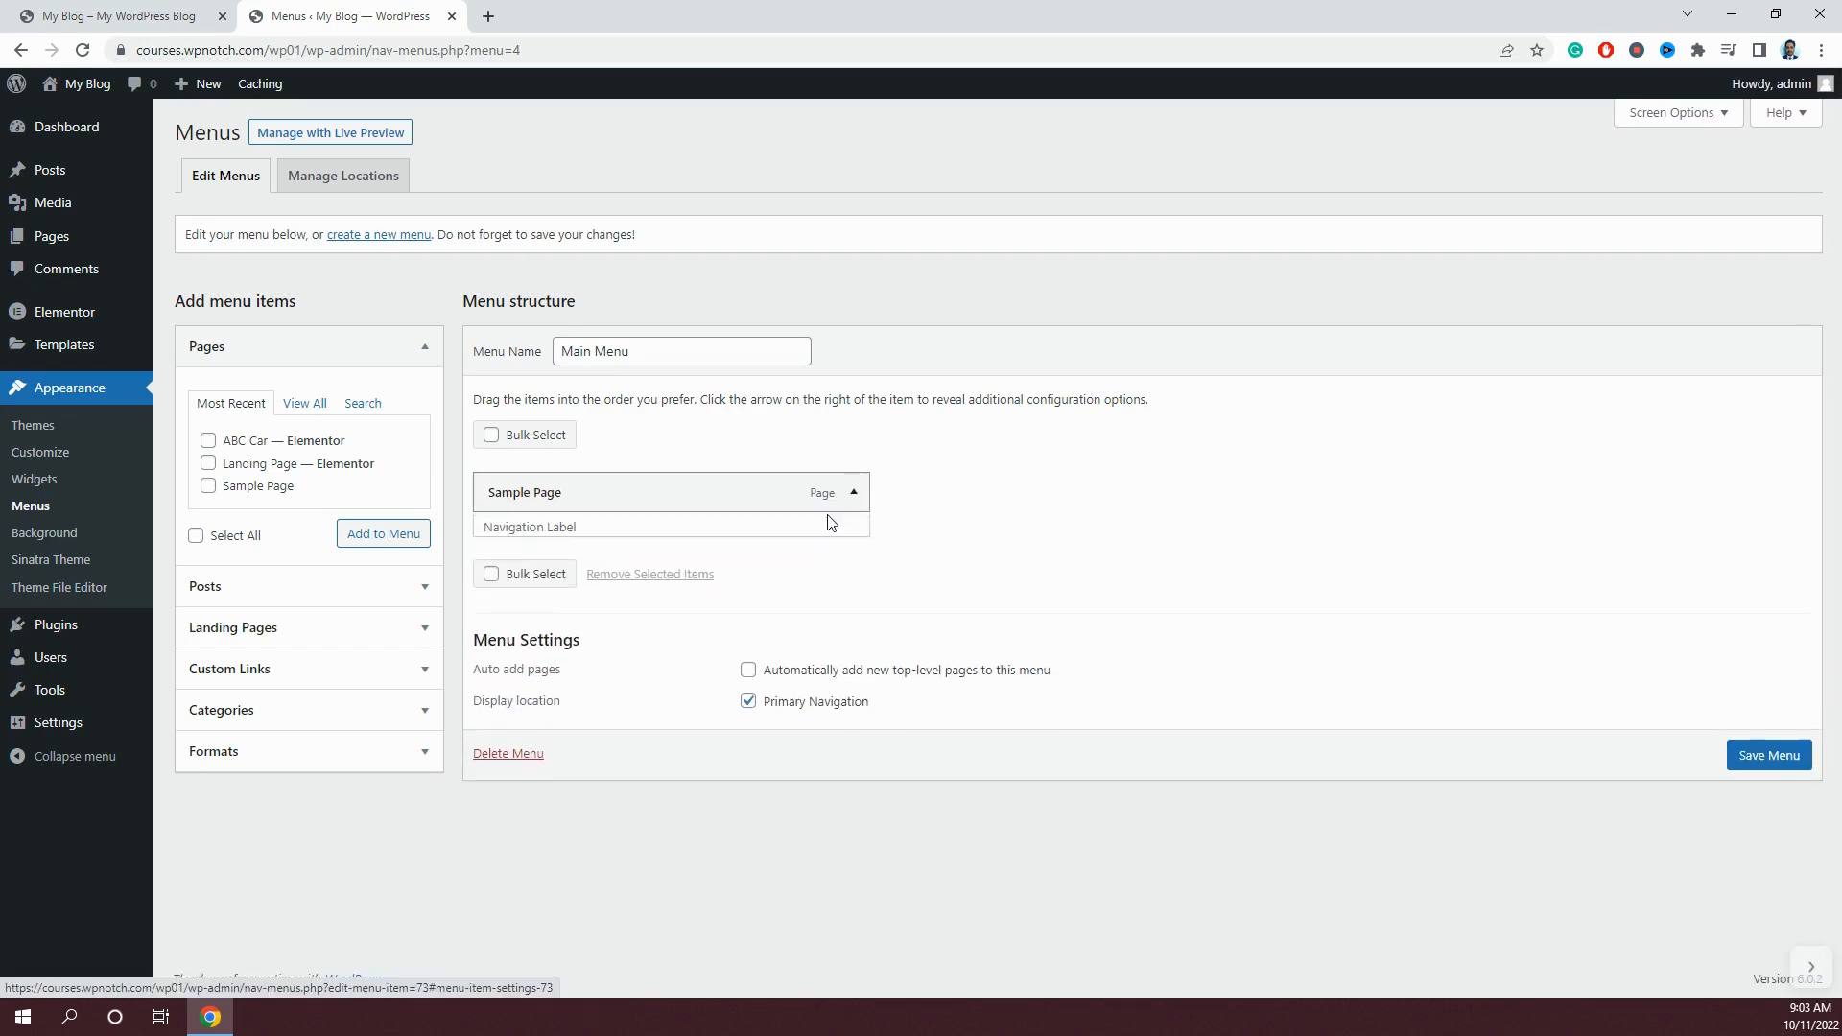
{"action": "left_click", "coordinate": [506, 660]}
{"action": "right_click", "coordinate": [517, 646]}
{"action": "key", "text": "Escape"}
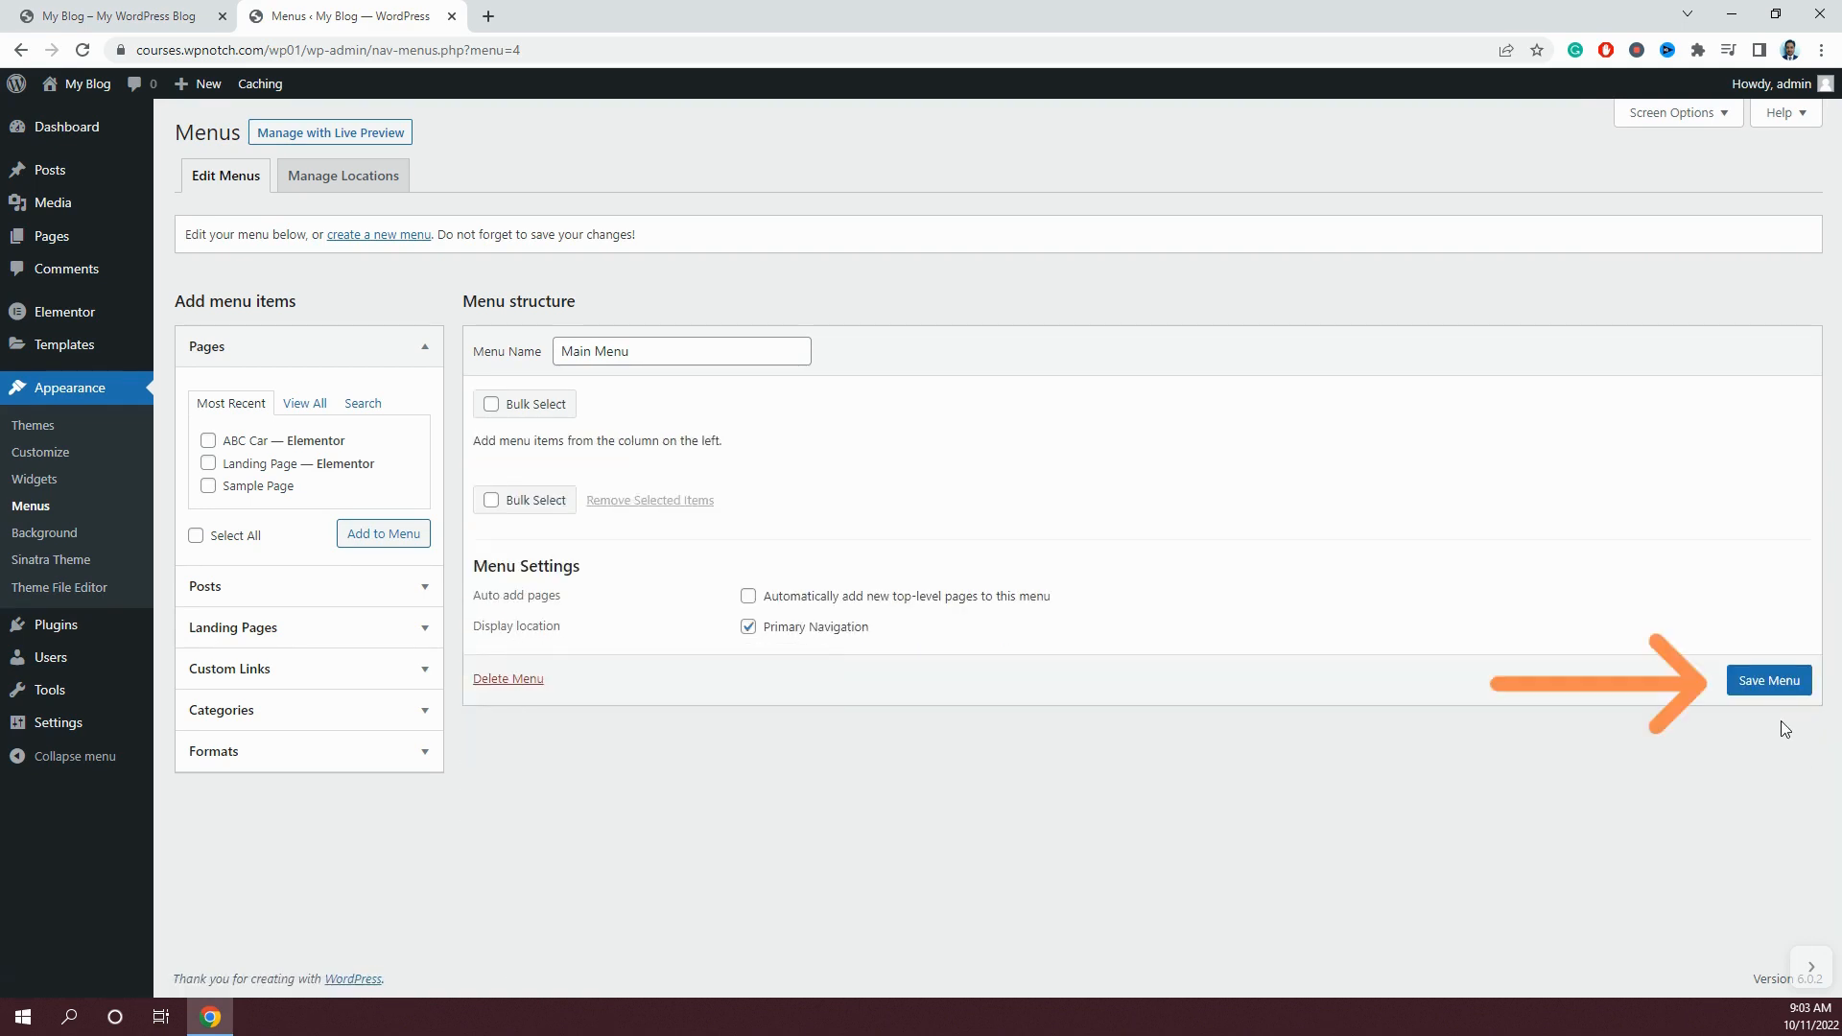
{"action": "left_click", "coordinate": [1770, 682]}
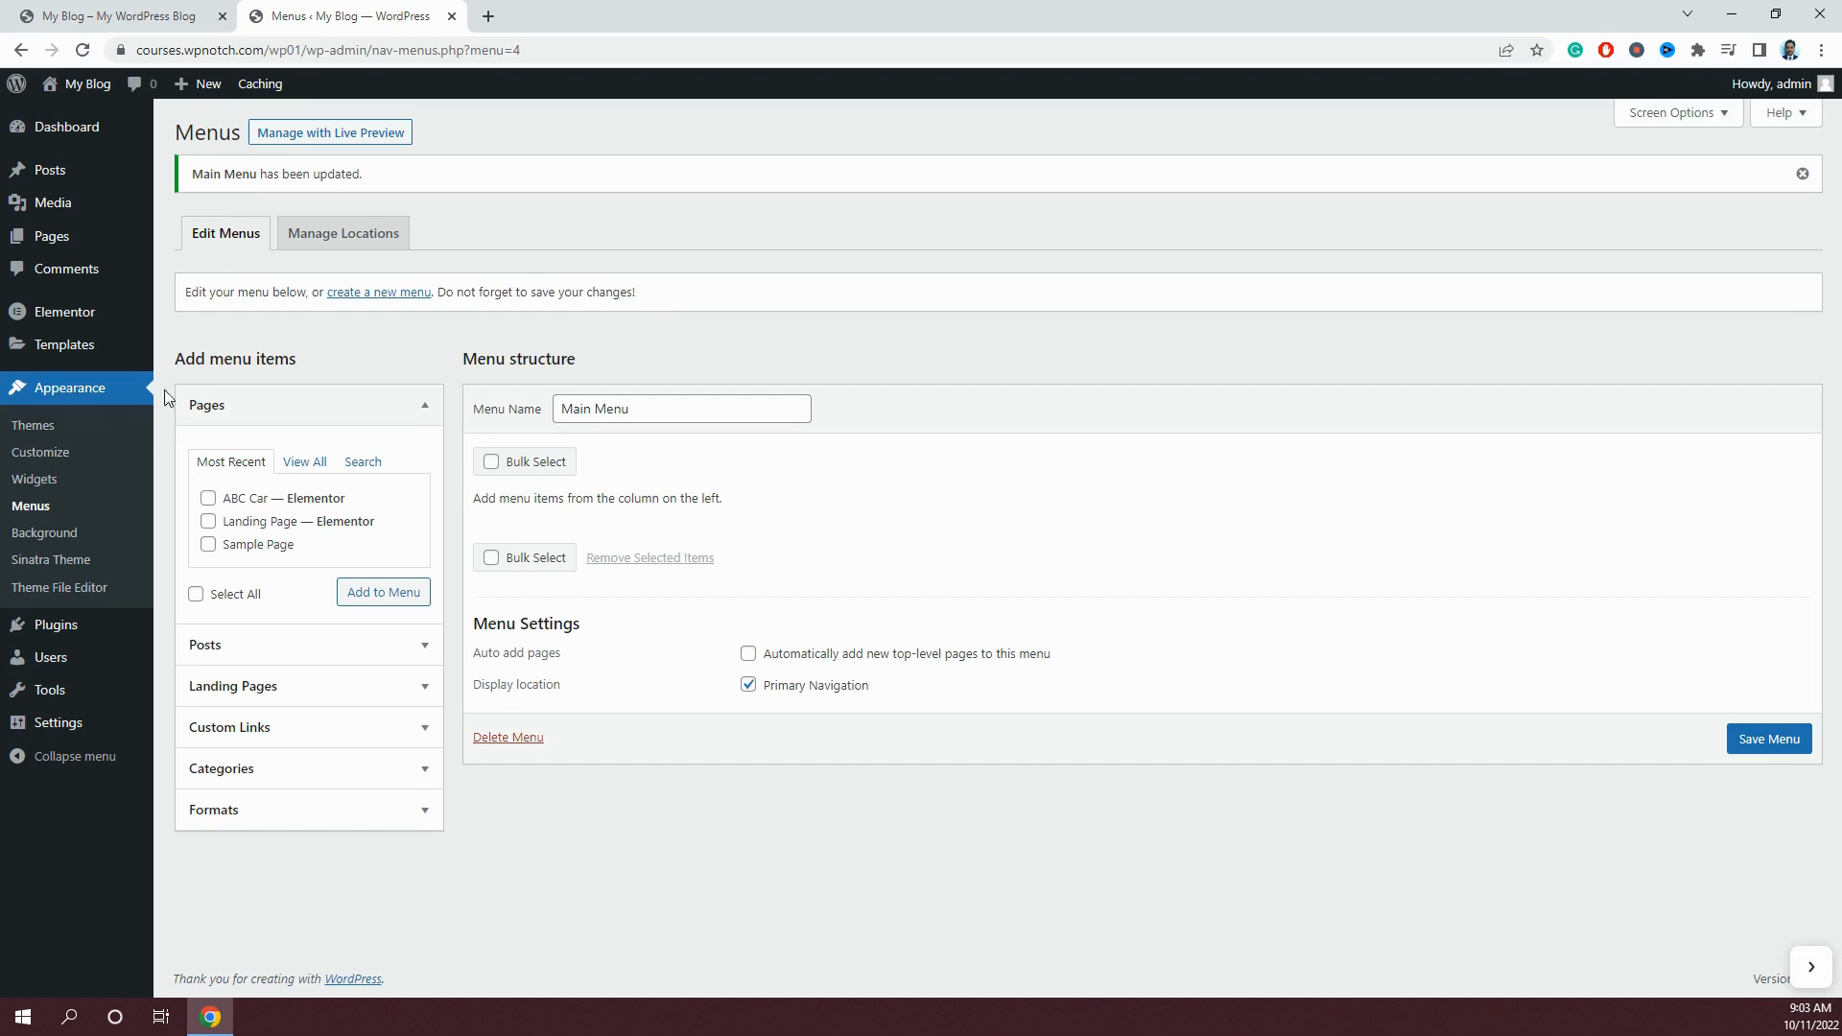
Open the site's pages in a separate browser tab and publish a new page titled "Home".
{"action": "middle_click", "coordinate": [52, 236]}
{"action": "left_click", "coordinate": [566, 14]}
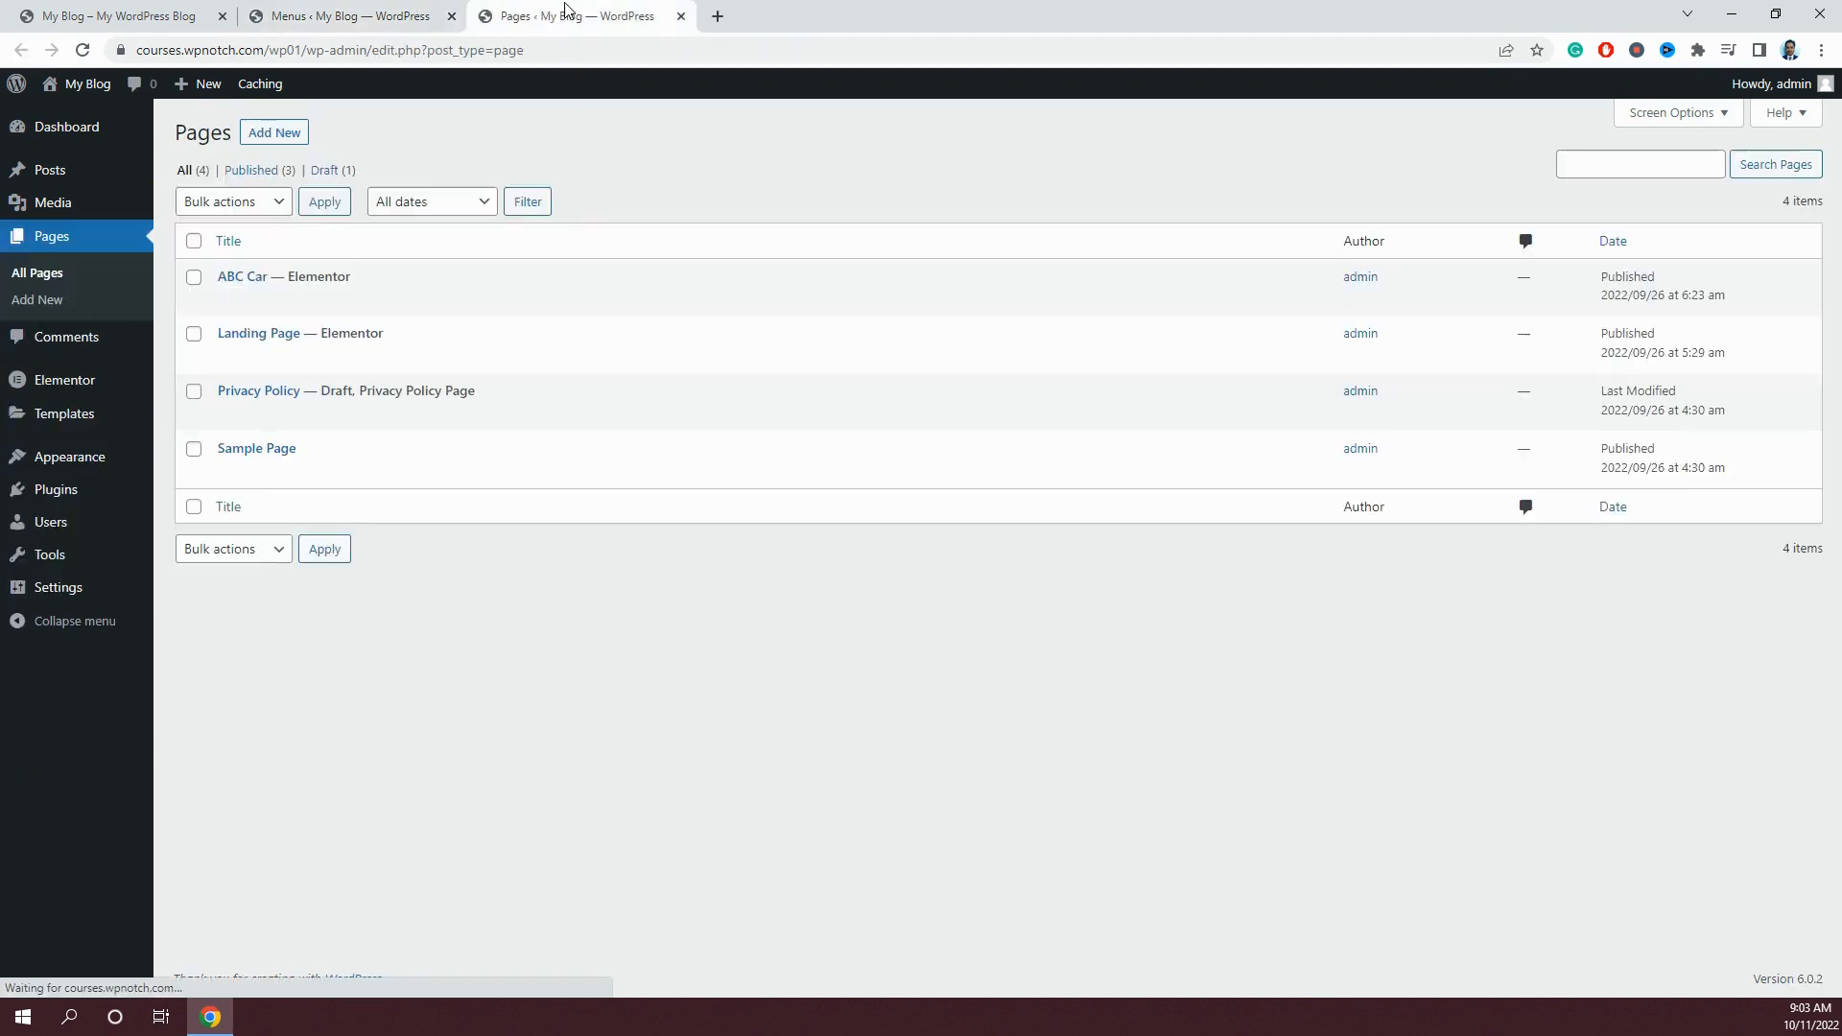
{"action": "left_click", "coordinate": [270, 142]}
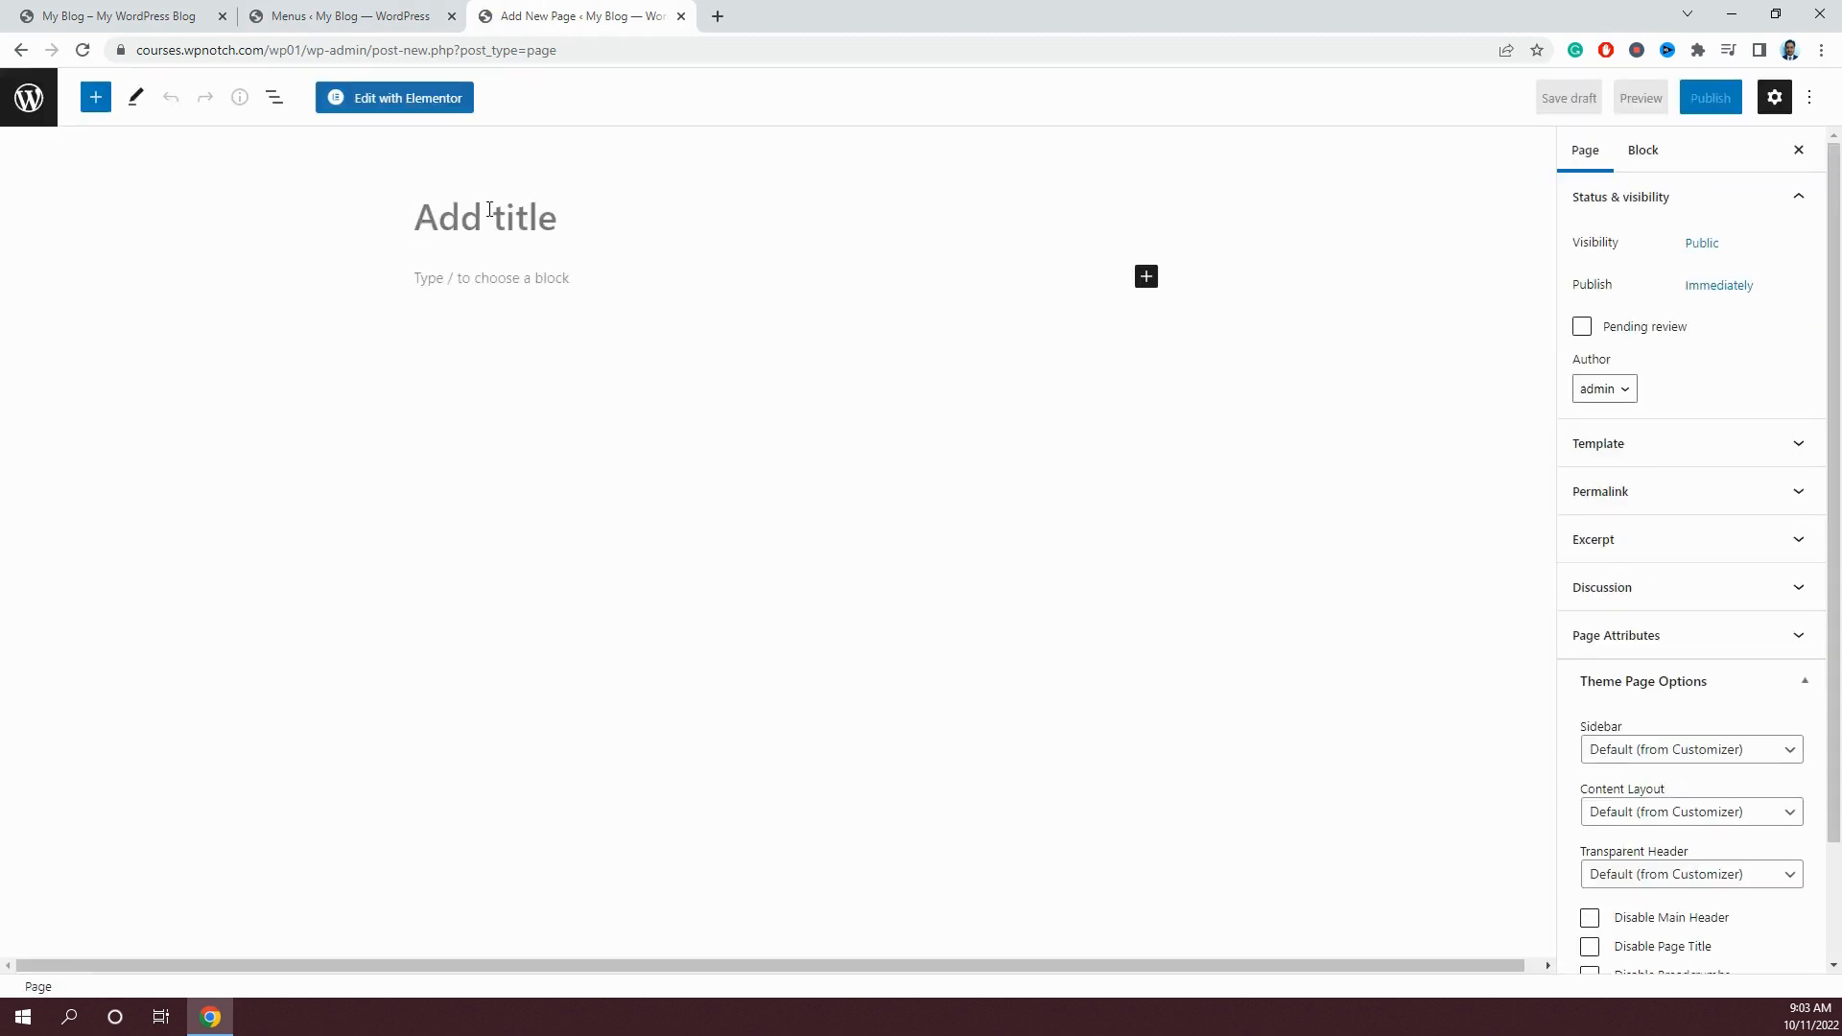
{"action": "type", "text": "Home"}
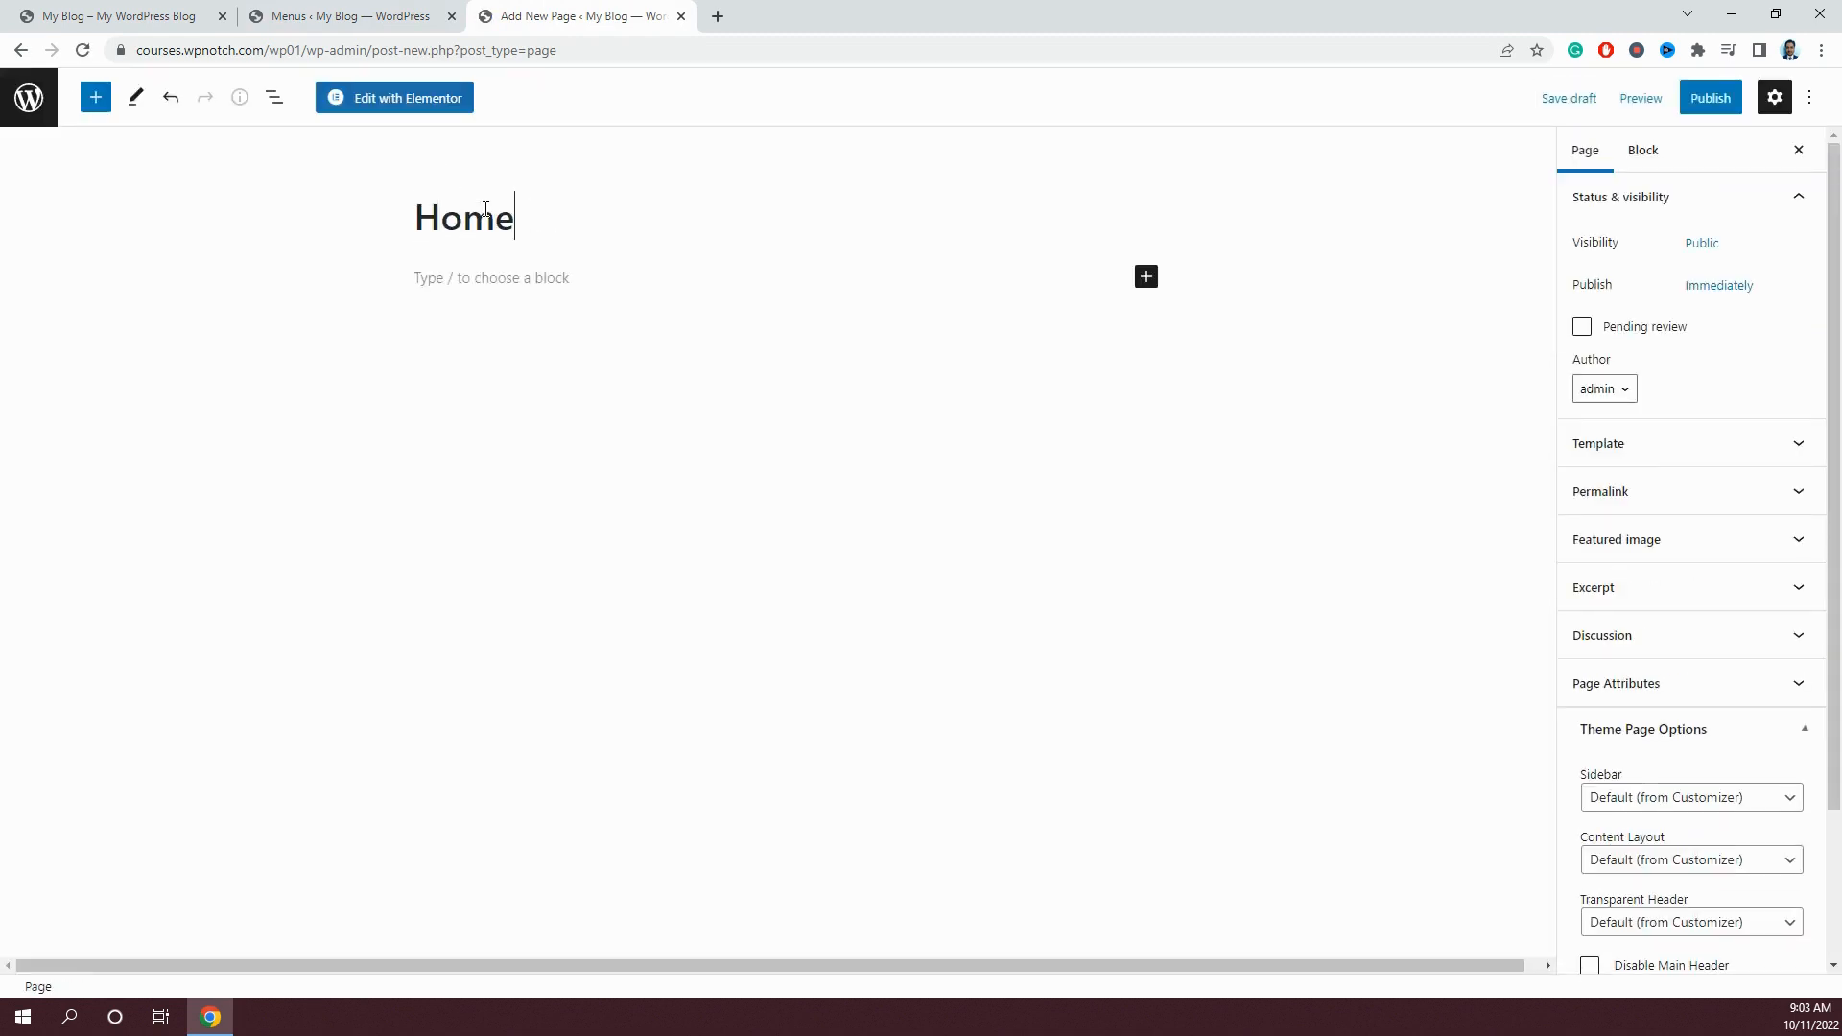
{"action": "left_click", "coordinate": [1709, 99]}
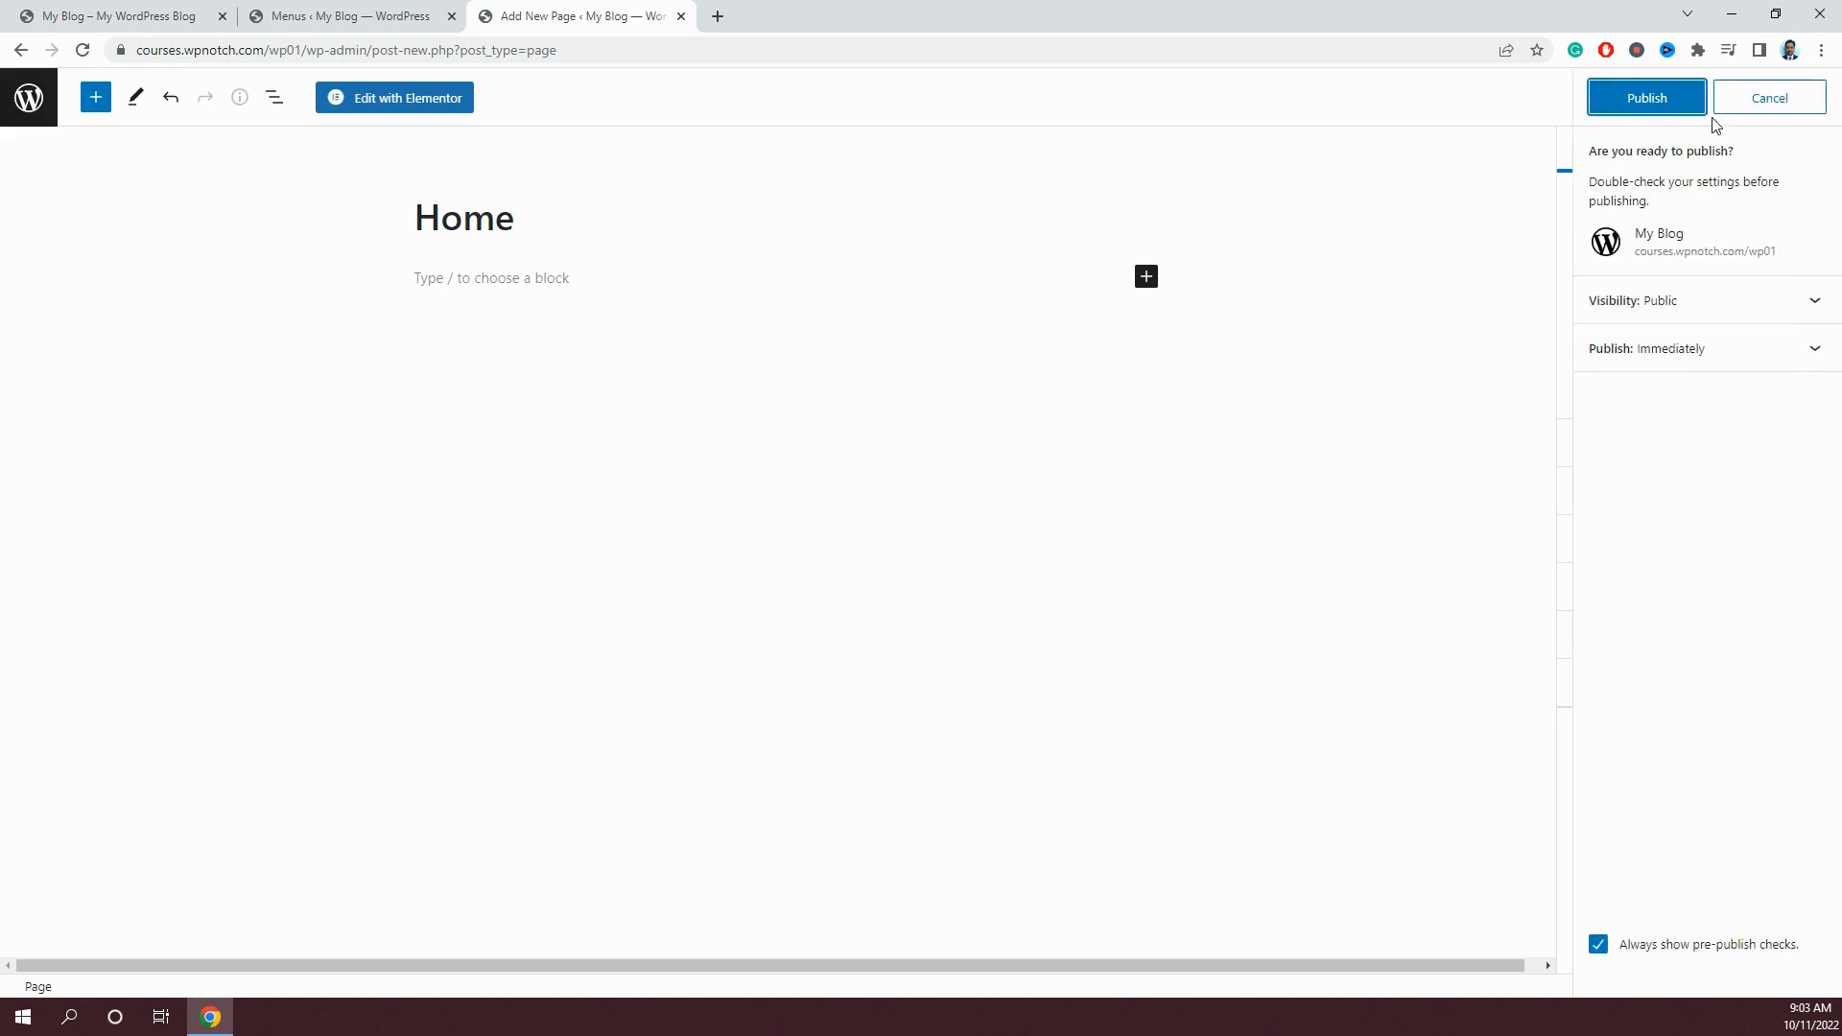
{"action": "left_click", "coordinate": [1685, 114]}
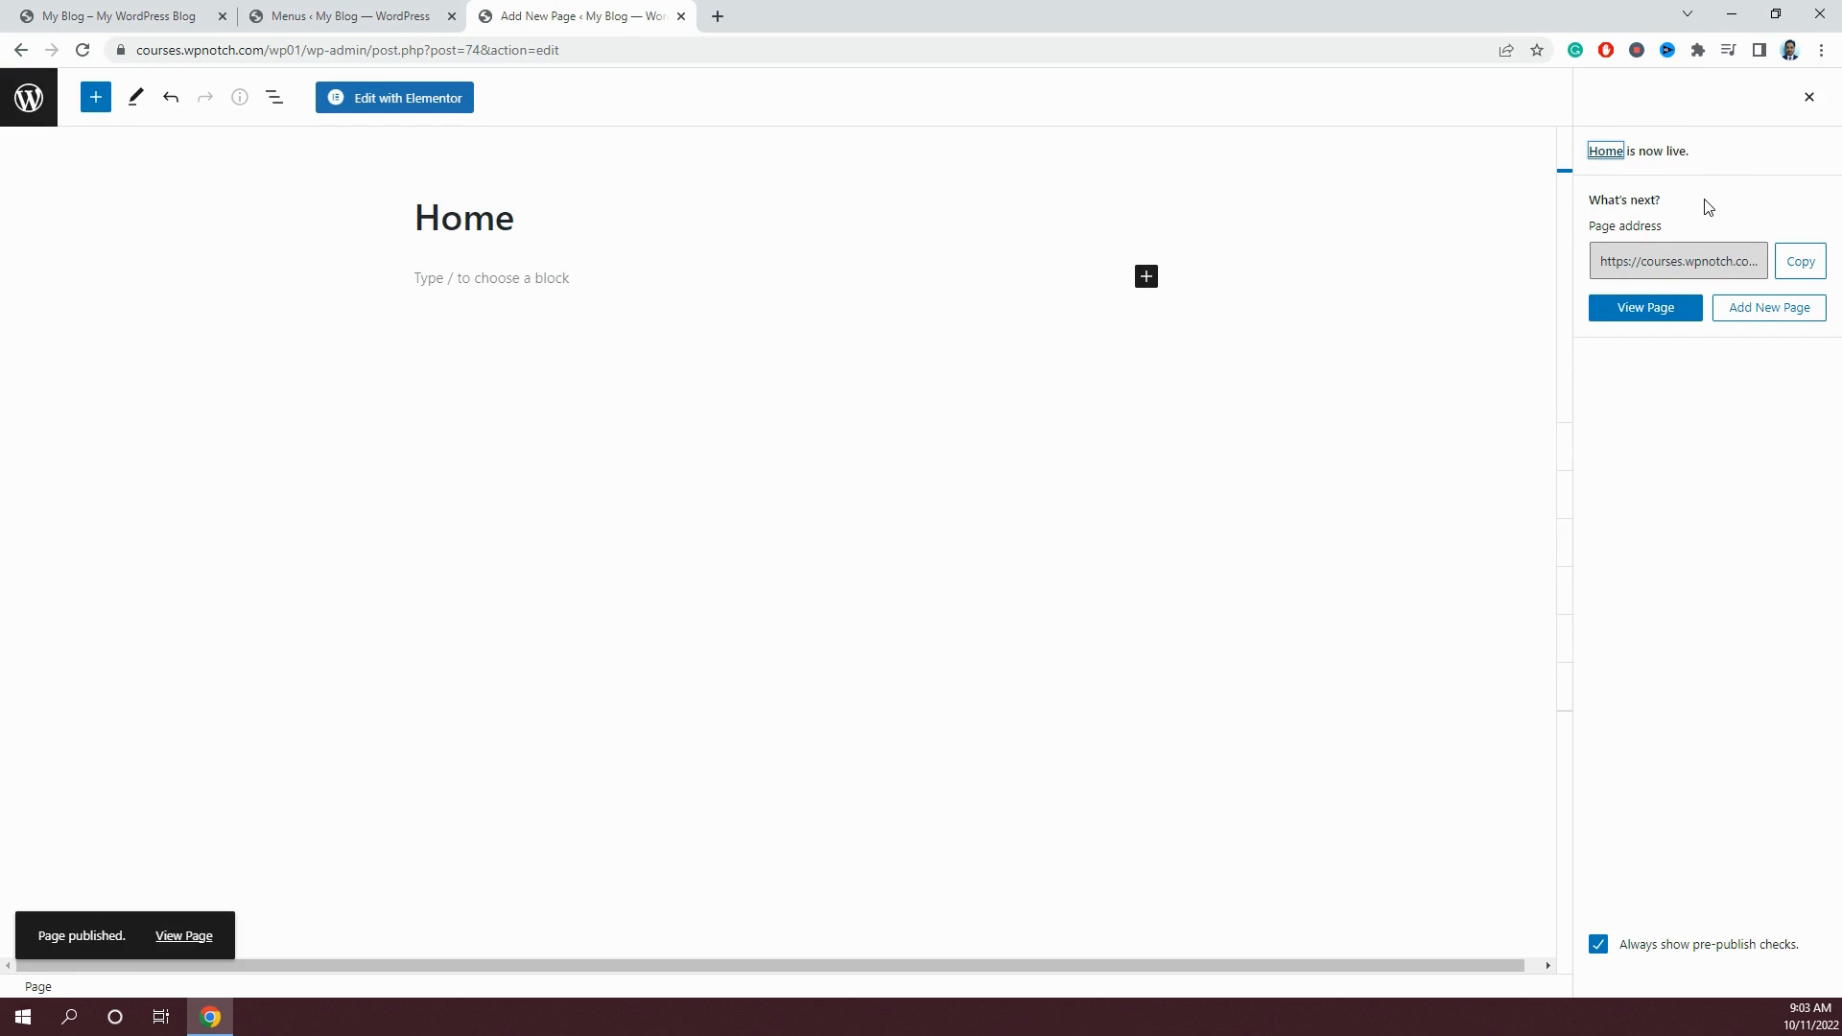
Add another new page titled "Services" and publish it.
{"action": "left_click", "coordinate": [1751, 309]}
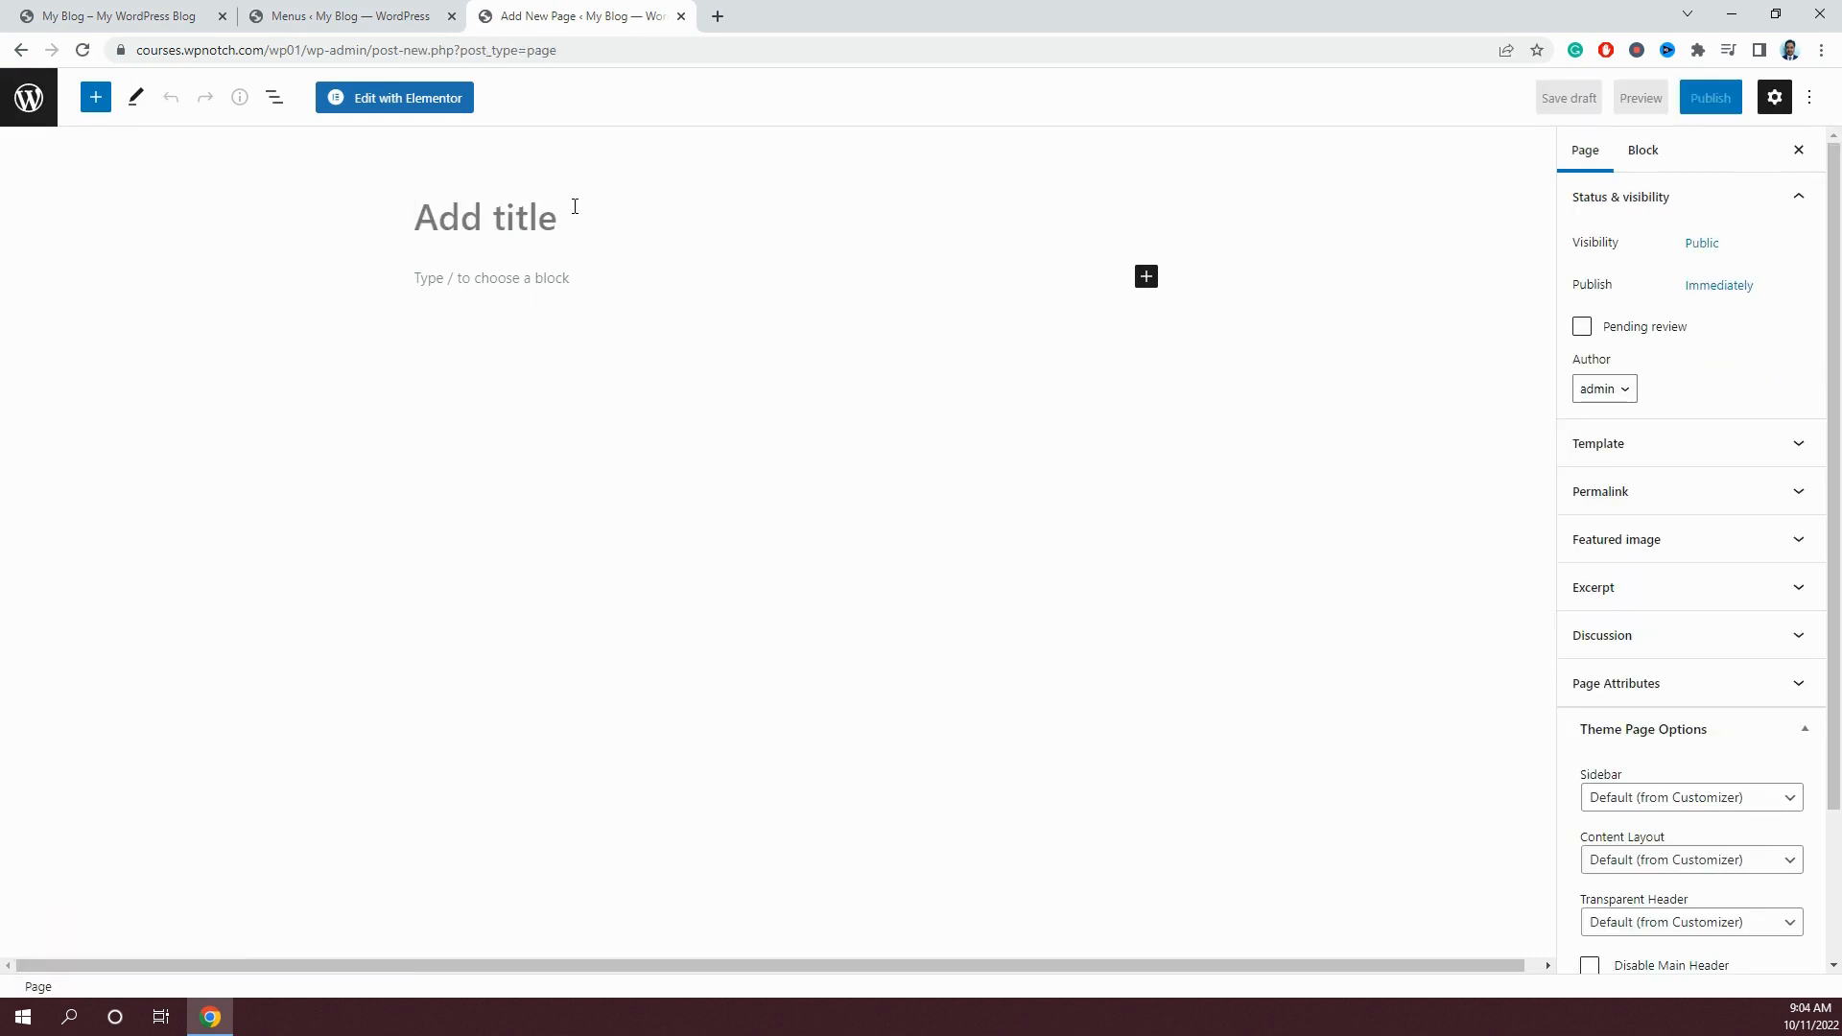
{"action": "type", "text": "Services"}
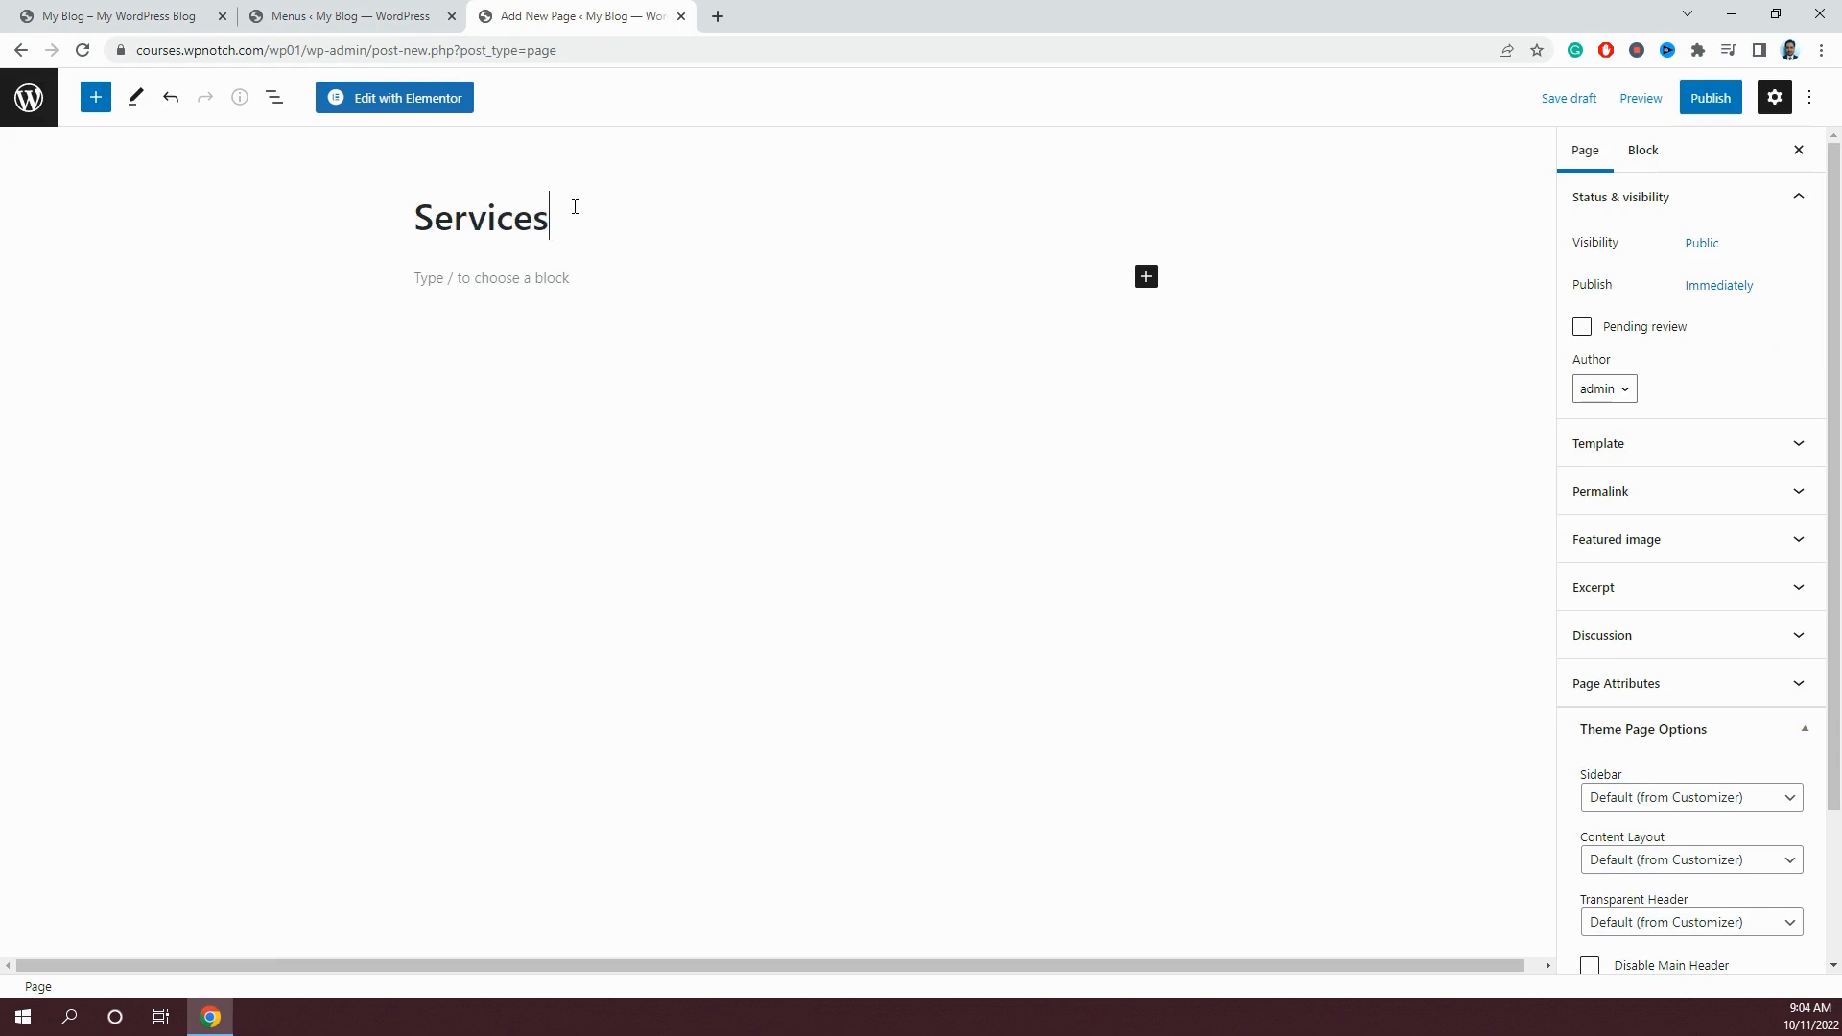
{"action": "left_click", "coordinate": [1712, 101]}
{"action": "left_click", "coordinate": [1672, 104]}
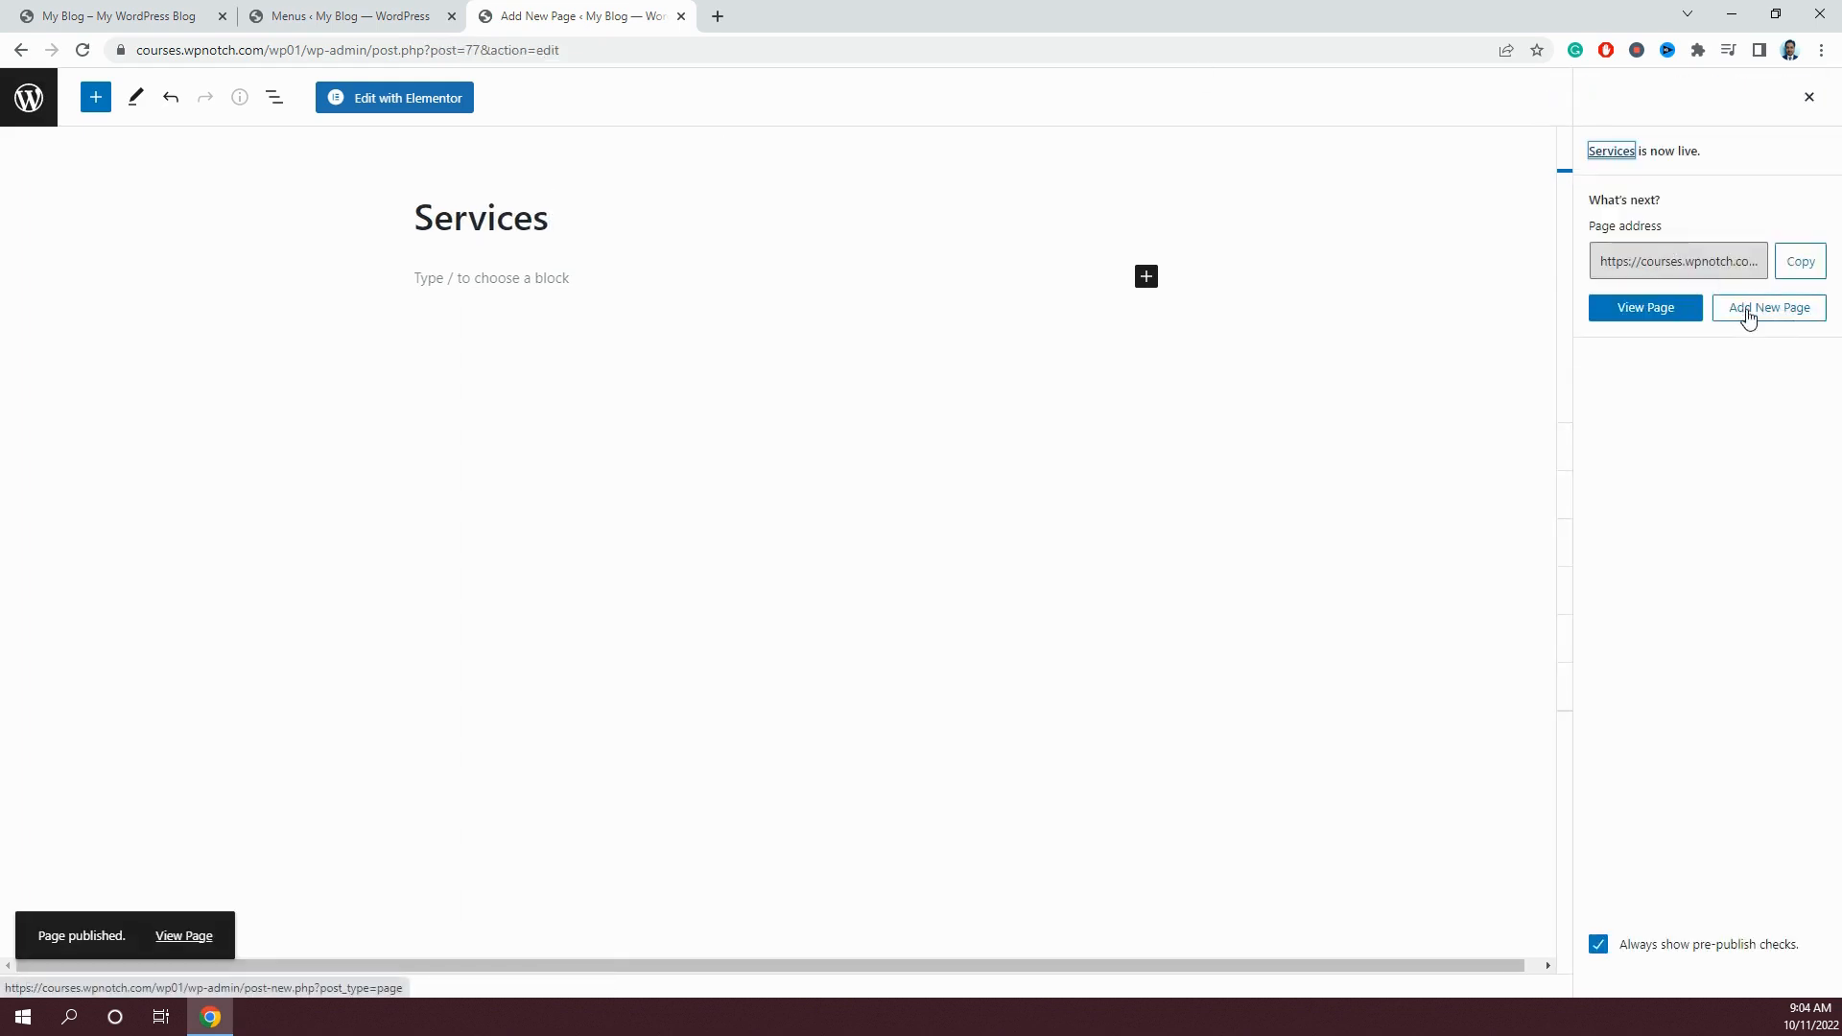
Add another new page titled "About Us" and publish it.
{"action": "left_click", "coordinate": [1757, 307]}
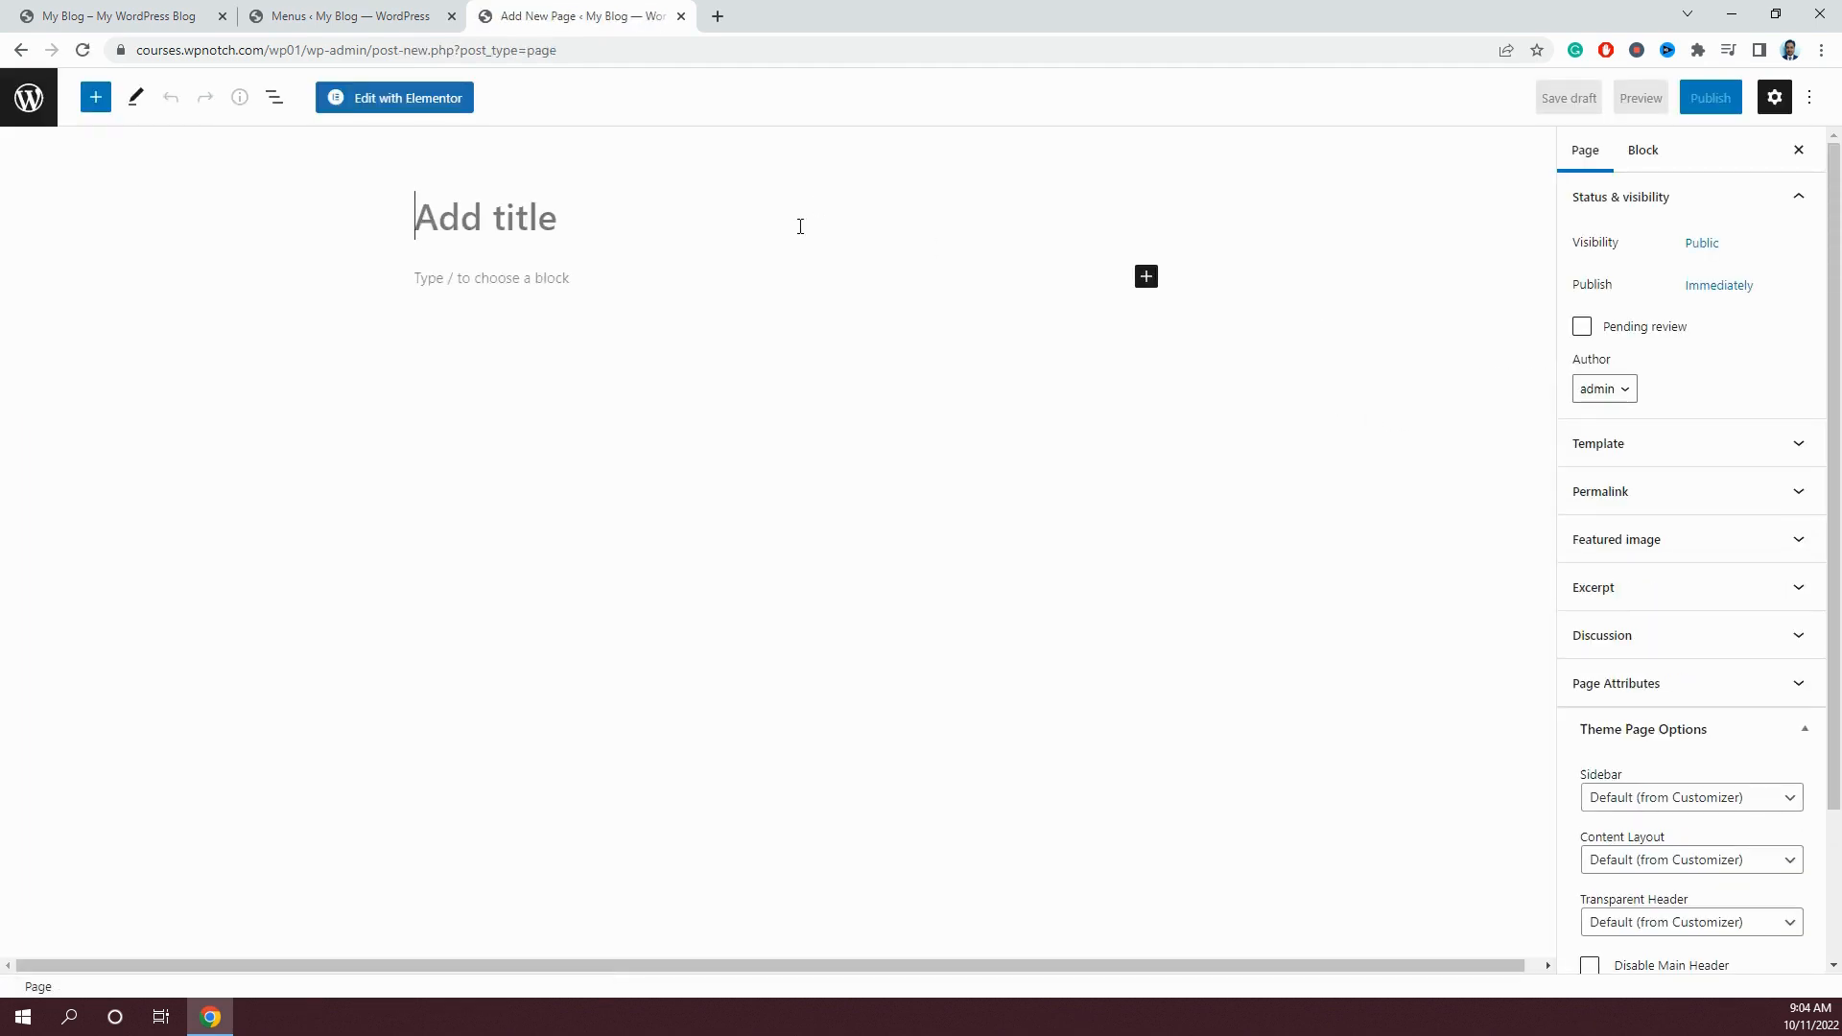
{"action": "type", "text": "AS"}
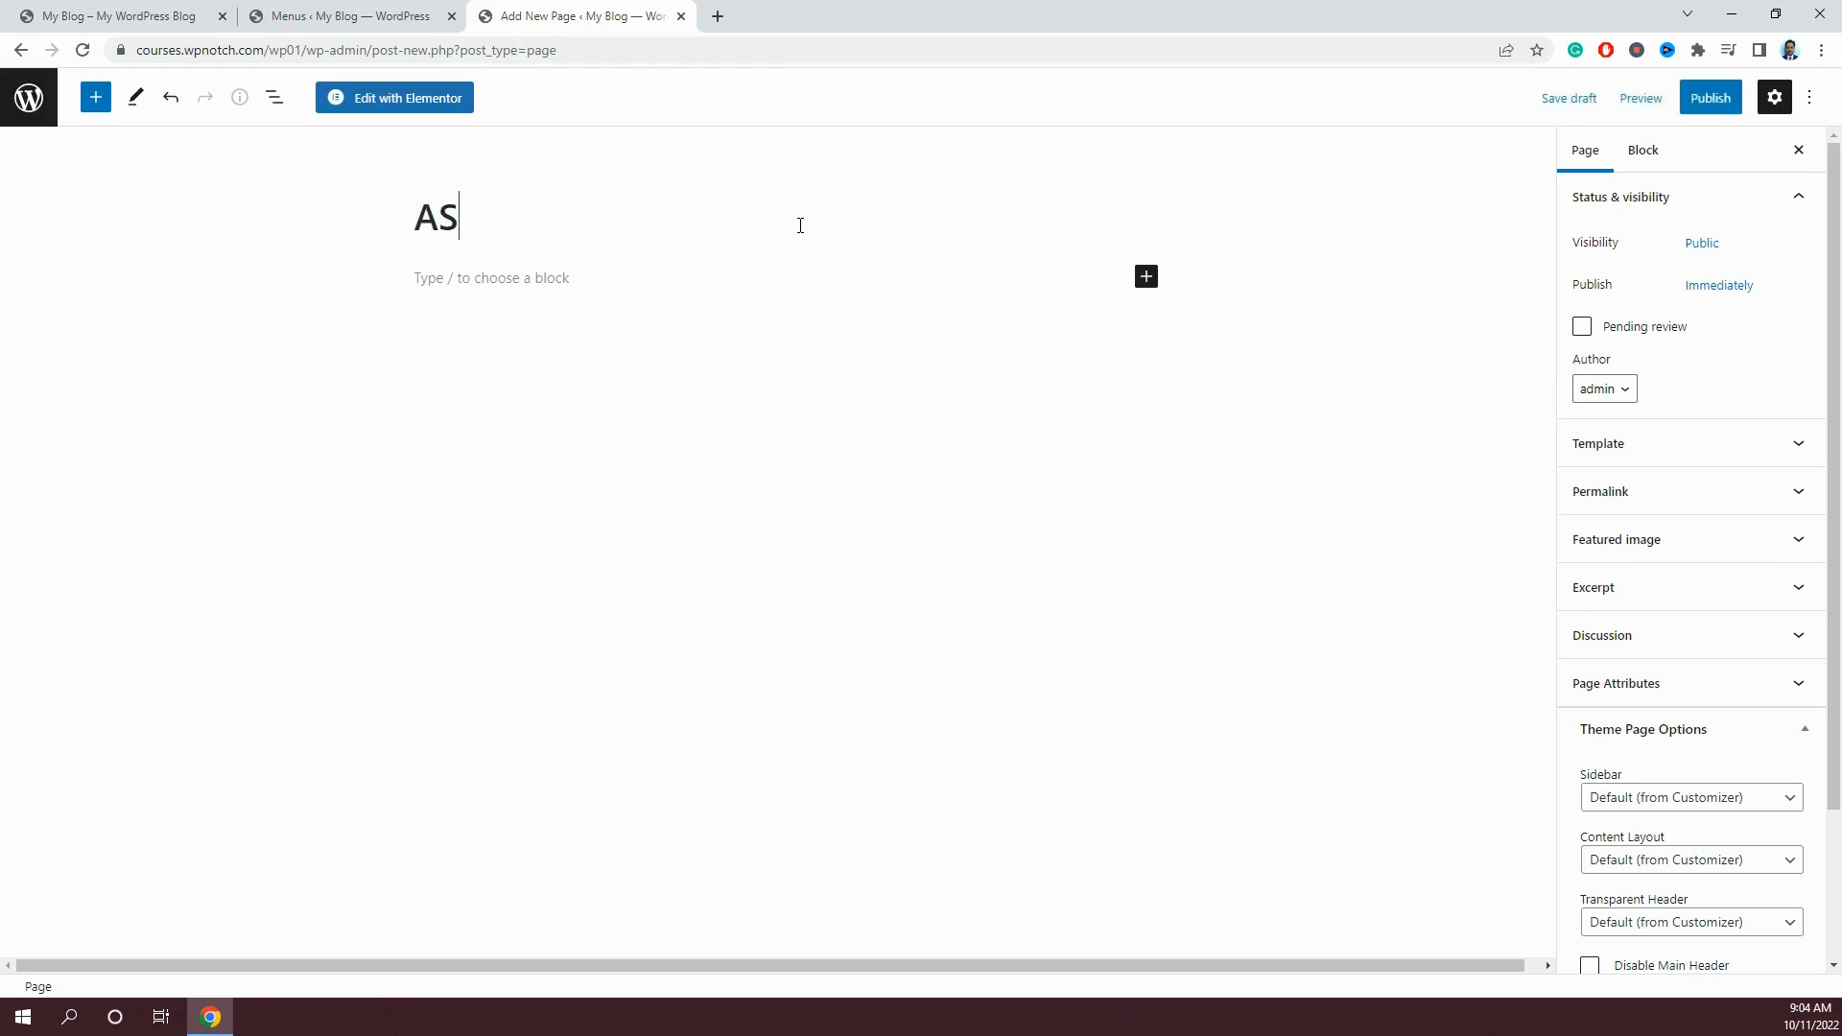
{"action": "key", "text": "BackSpace"}
{"action": "key", "text": "BackSpace"}
{"action": "type", "text": "About Us"}
{"action": "left_click", "coordinate": [1714, 100]}
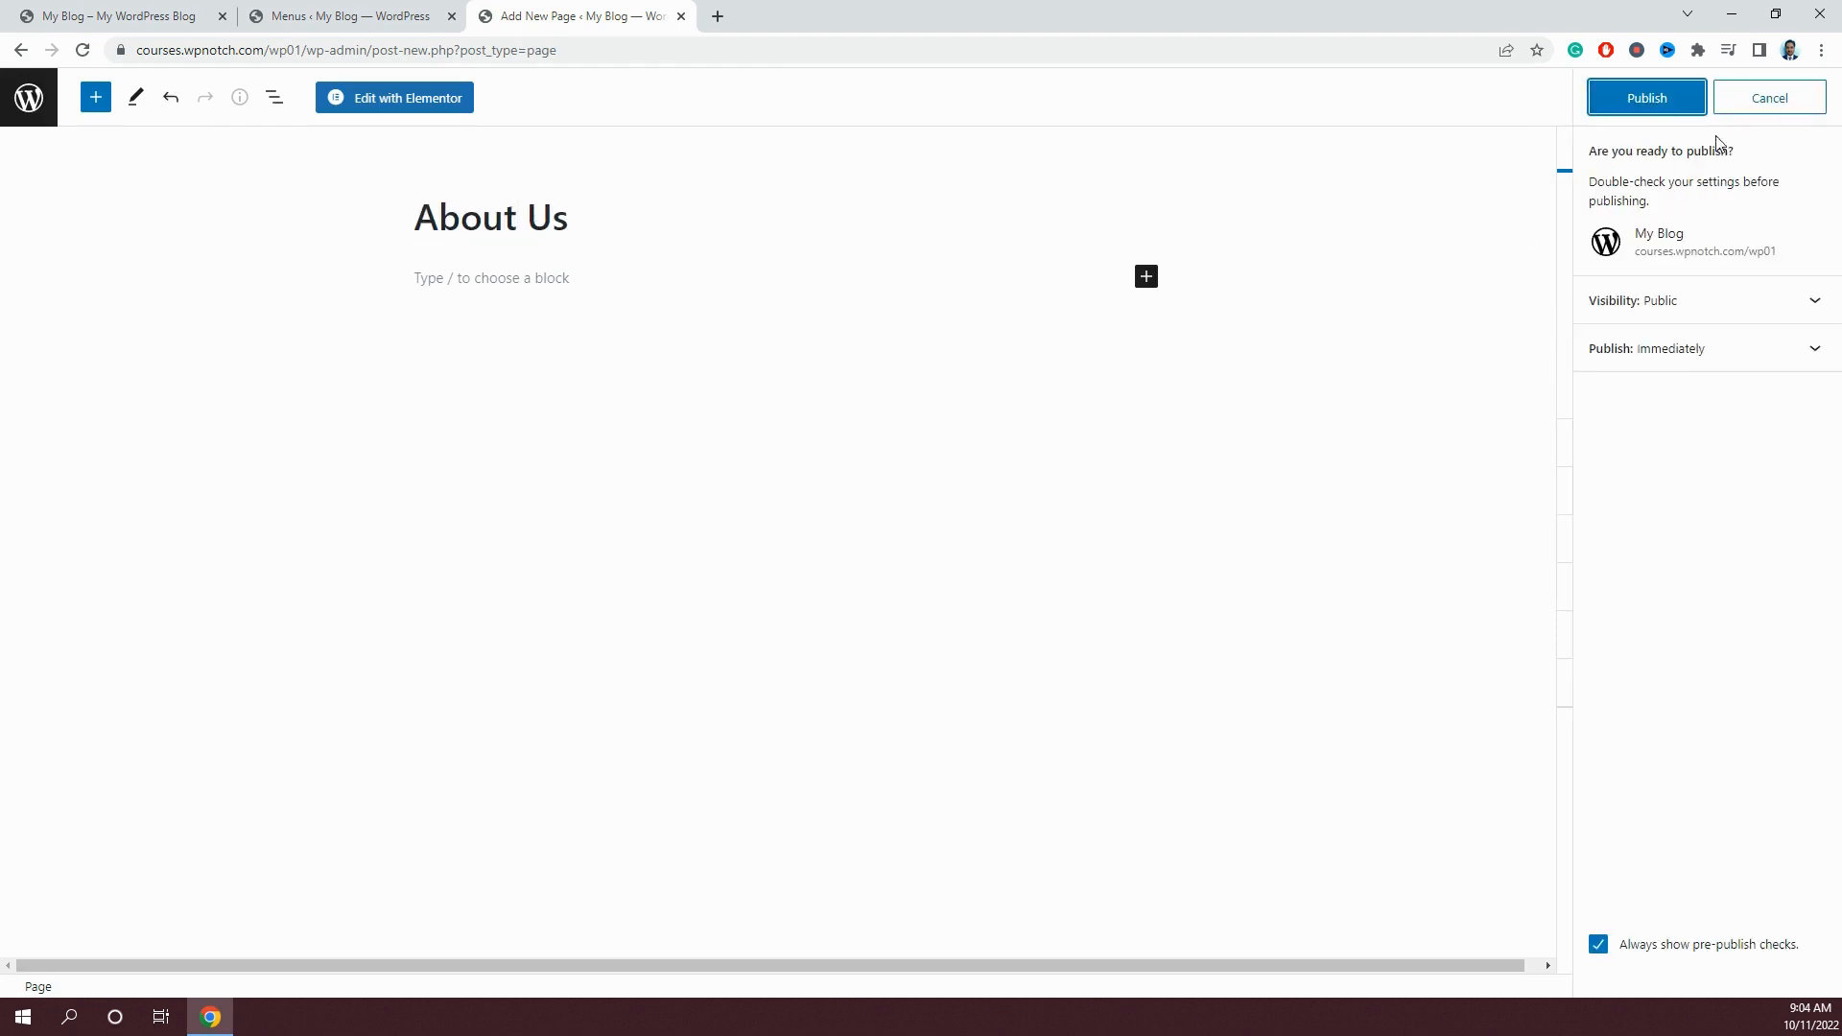
{"action": "left_click", "coordinate": [1679, 102]}
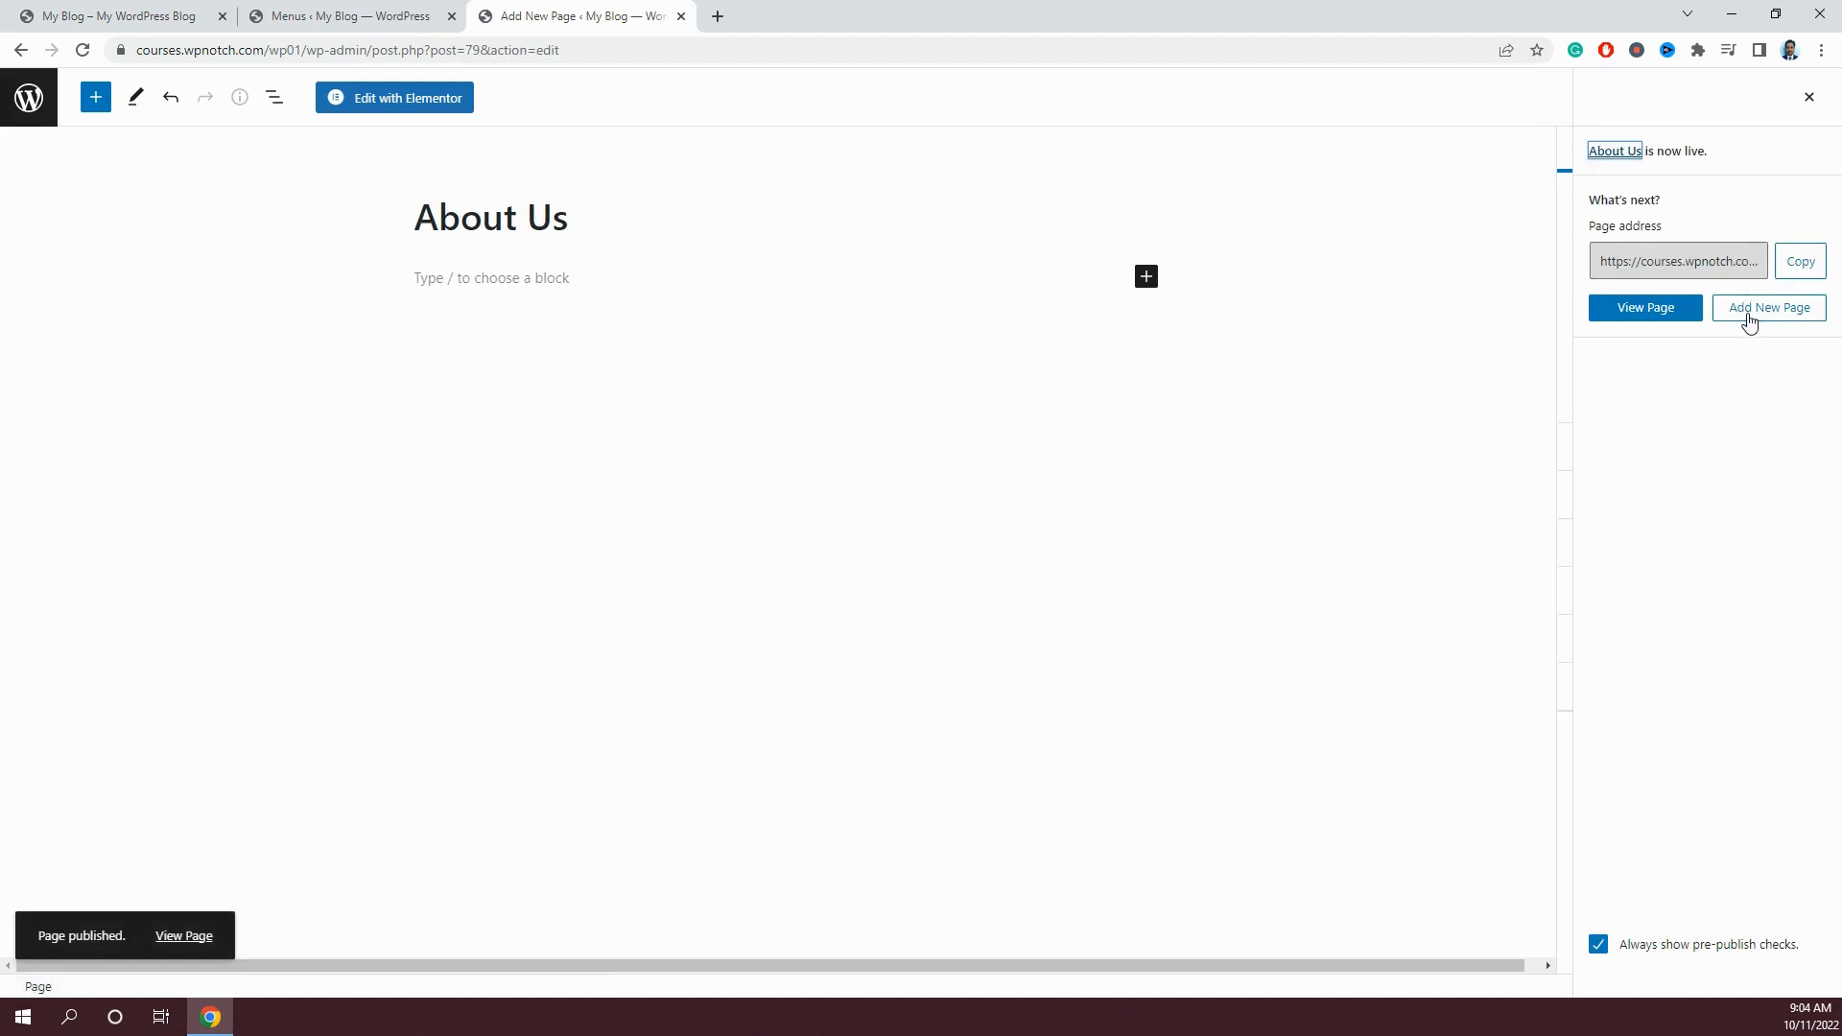
Add another new page titled "Contact Us" and publish it.
{"action": "left_click", "coordinate": [1749, 315]}
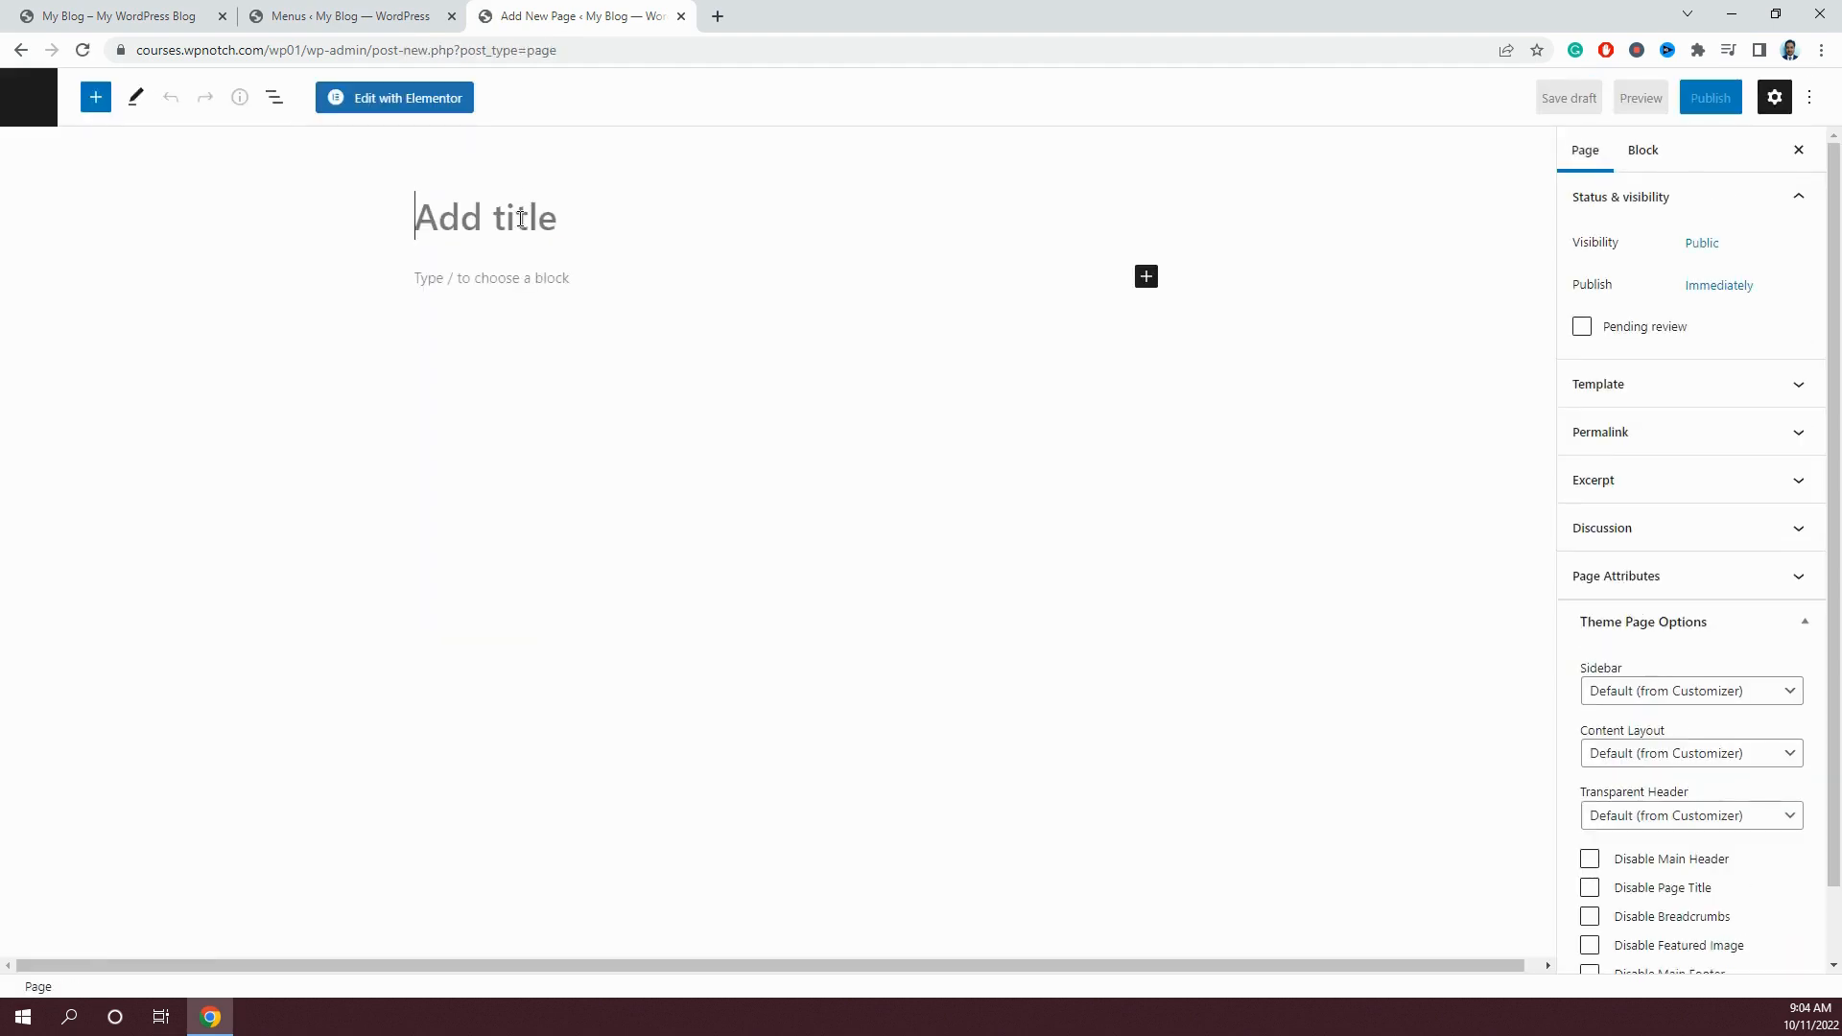
{"action": "type", "text": "Contact Us"}
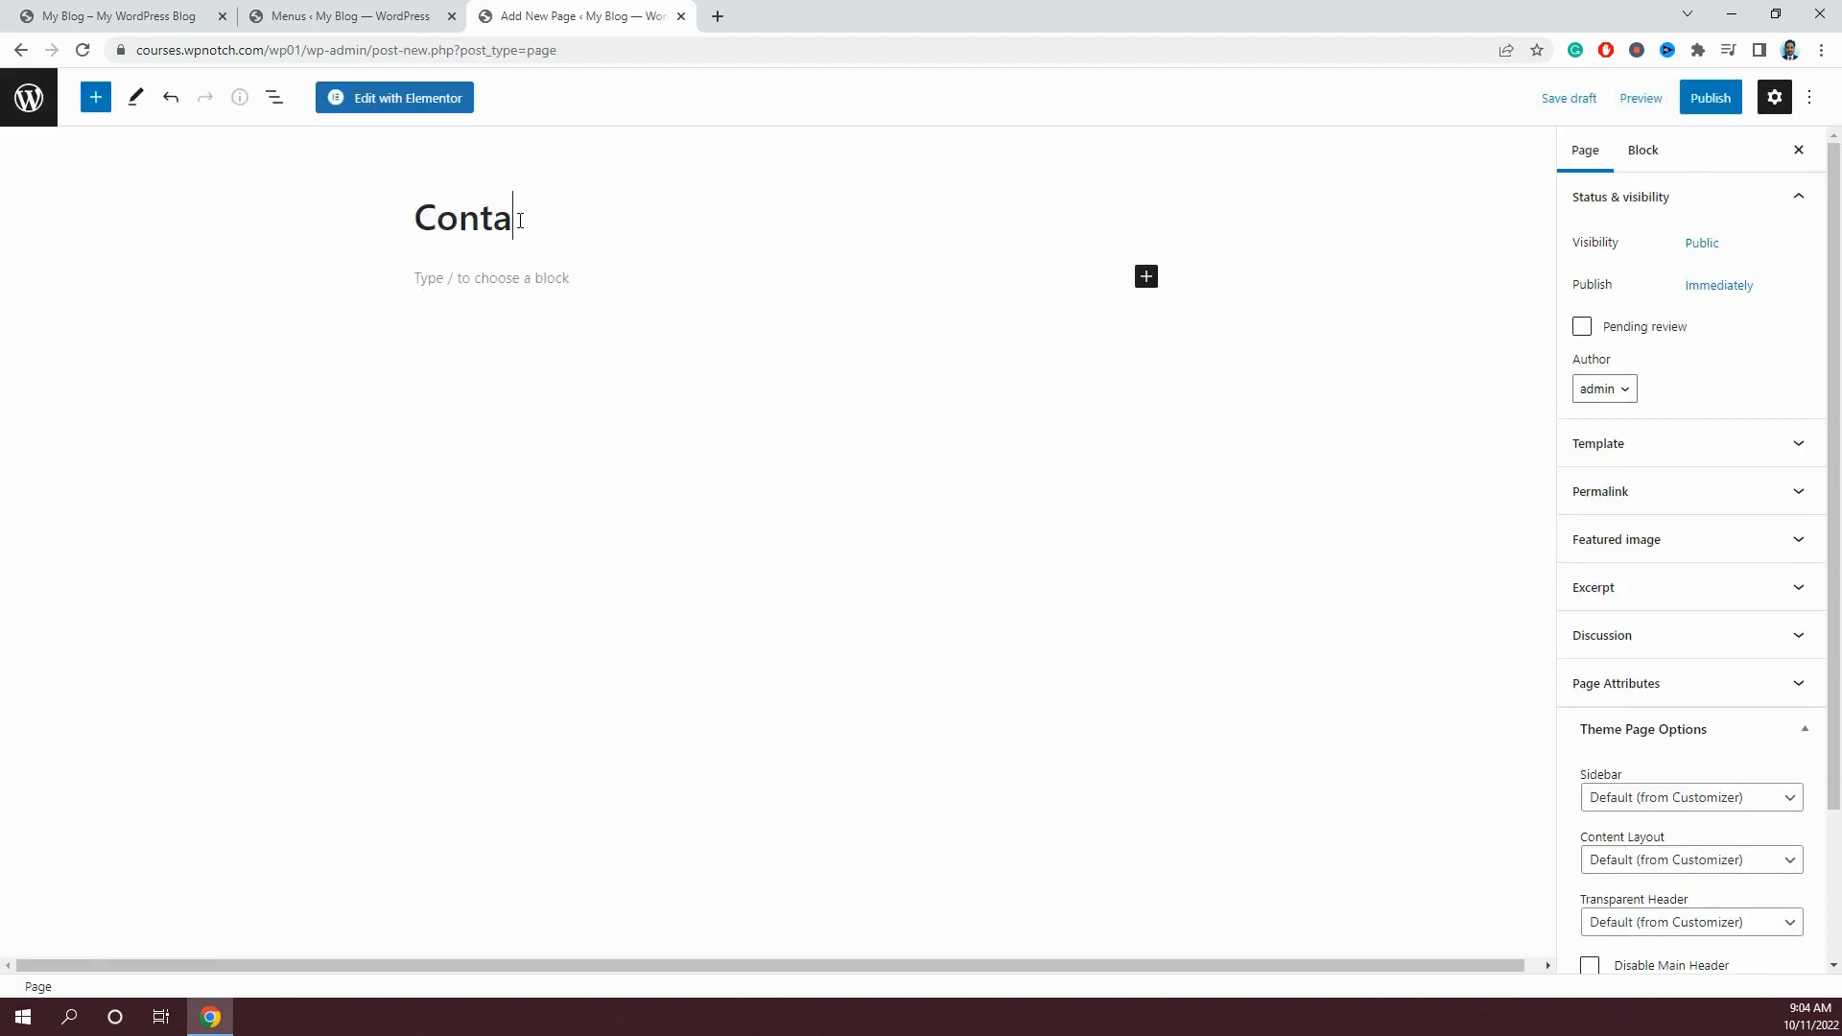
{"action": "left_click", "coordinate": [1722, 107]}
{"action": "left_click", "coordinate": [1636, 115]}
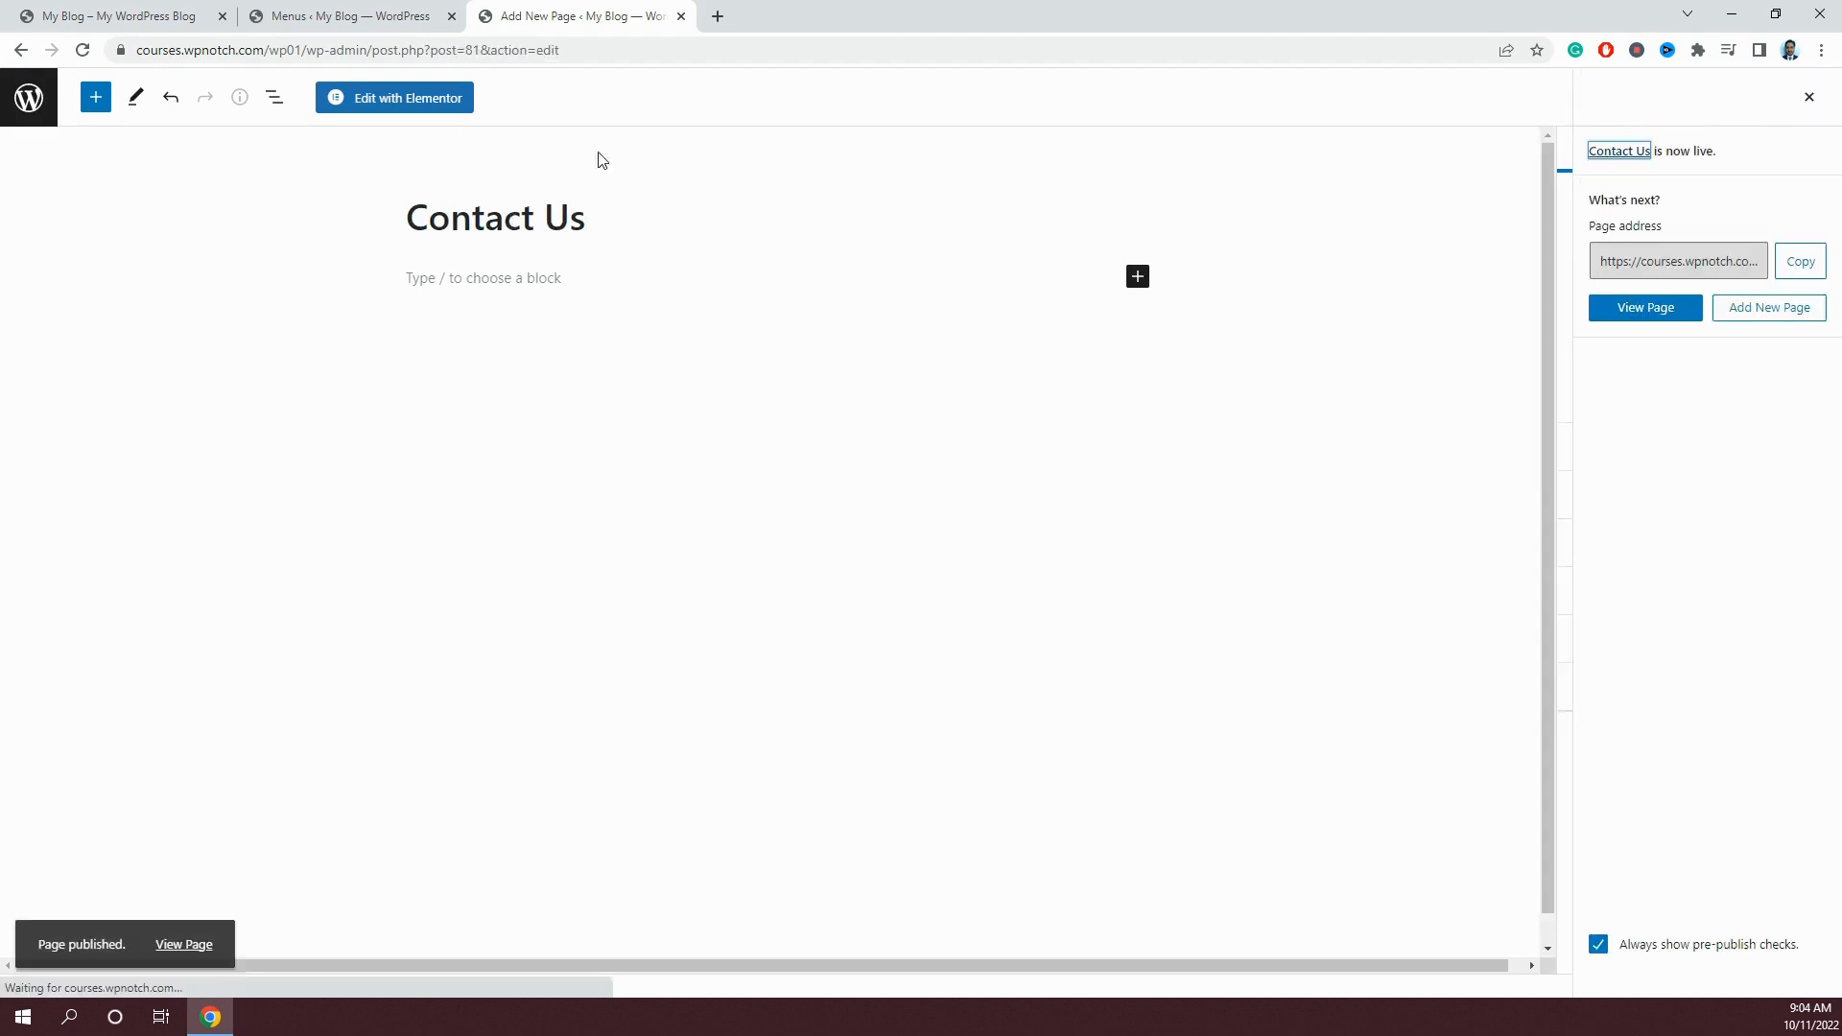
Reload the menu editor and add the Home, Services, About Us and Contact Us pages to the Main Menu.
{"action": "left_click", "coordinate": [357, 16]}
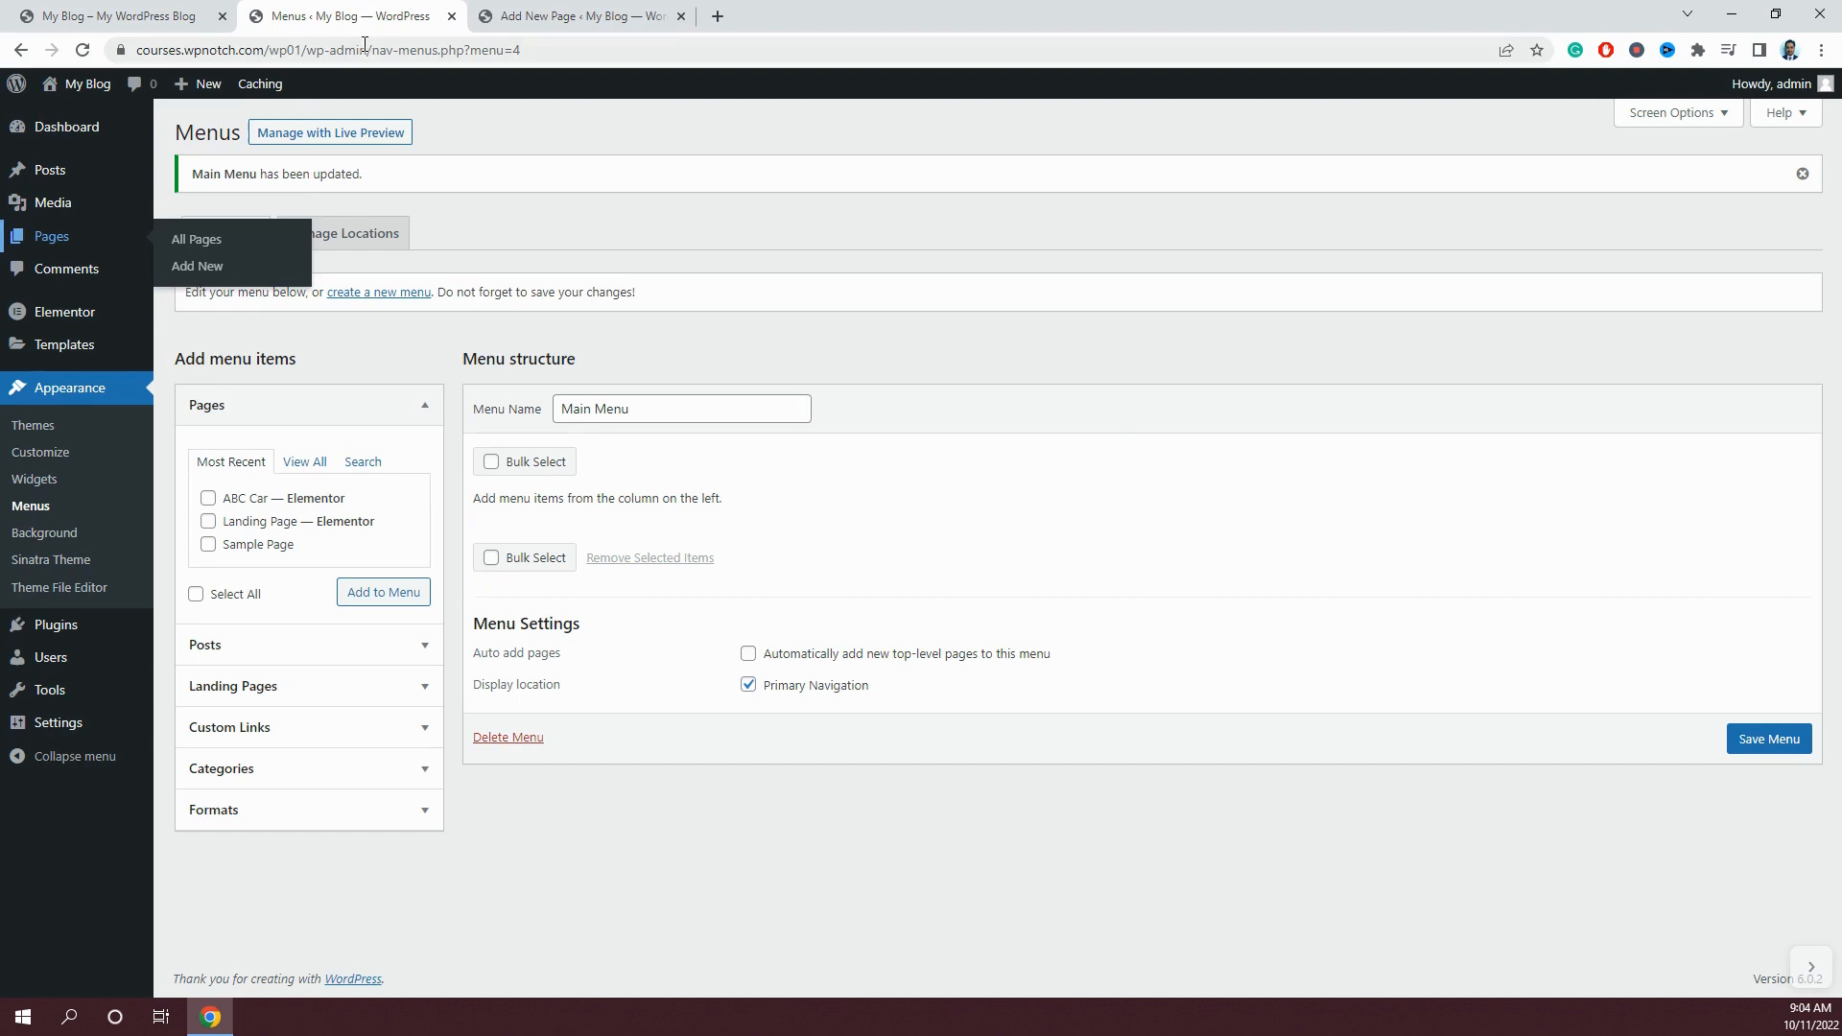
{"action": "left_click", "coordinate": [416, 50]}
{"action": "key", "text": "Return"}
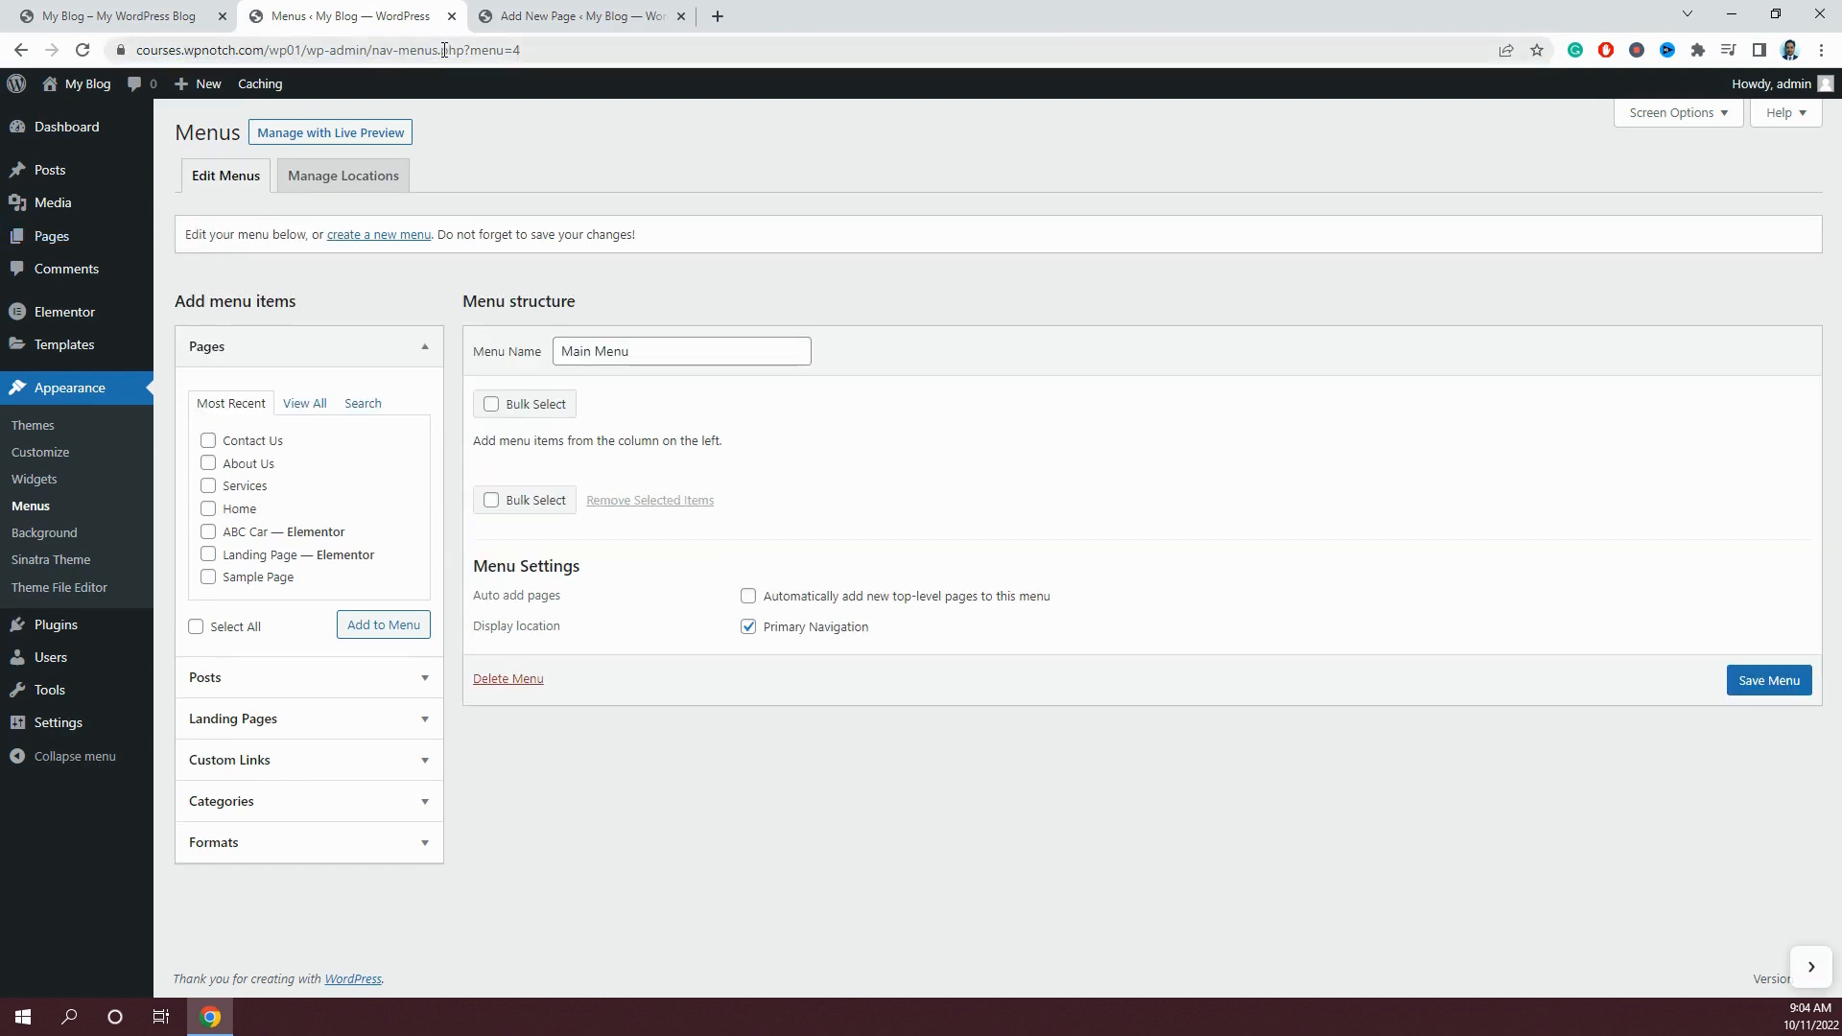
{"action": "left_click", "coordinate": [209, 509]}
{"action": "left_click", "coordinate": [208, 486]}
{"action": "left_click", "coordinate": [208, 463]}
{"action": "left_click", "coordinate": [208, 440]}
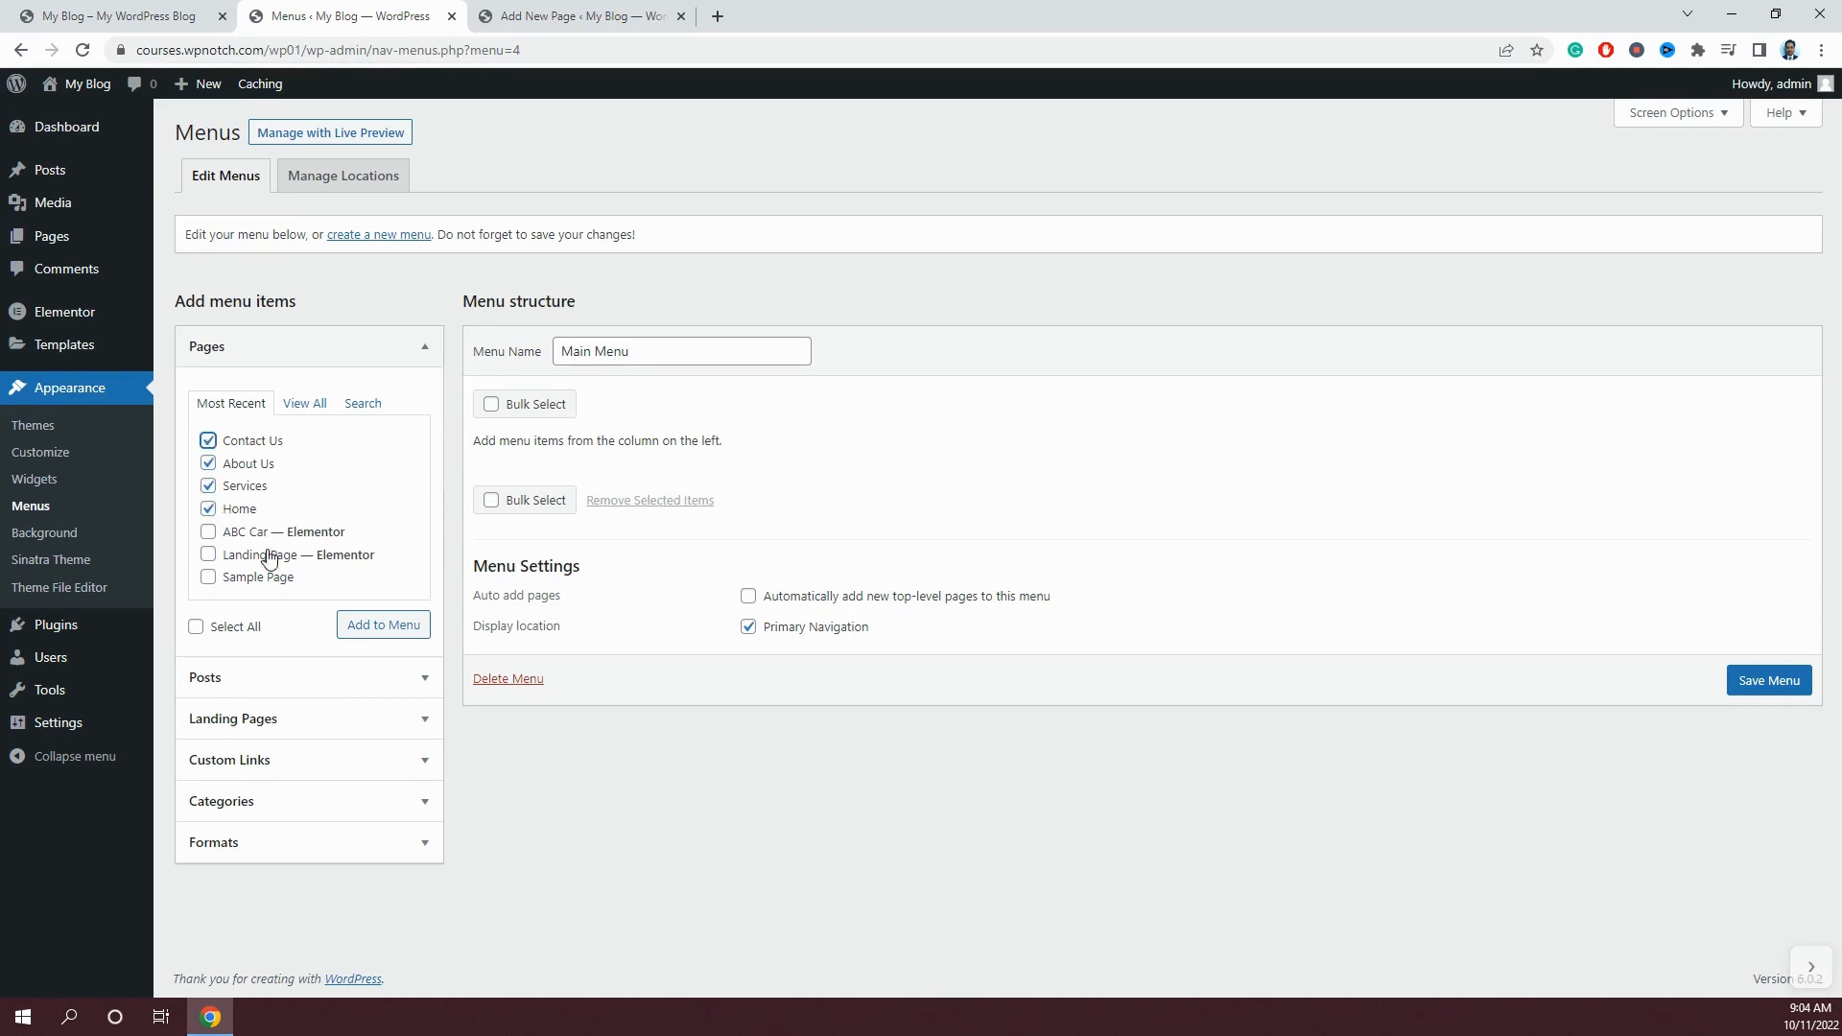
{"action": "left_click", "coordinate": [373, 638]}
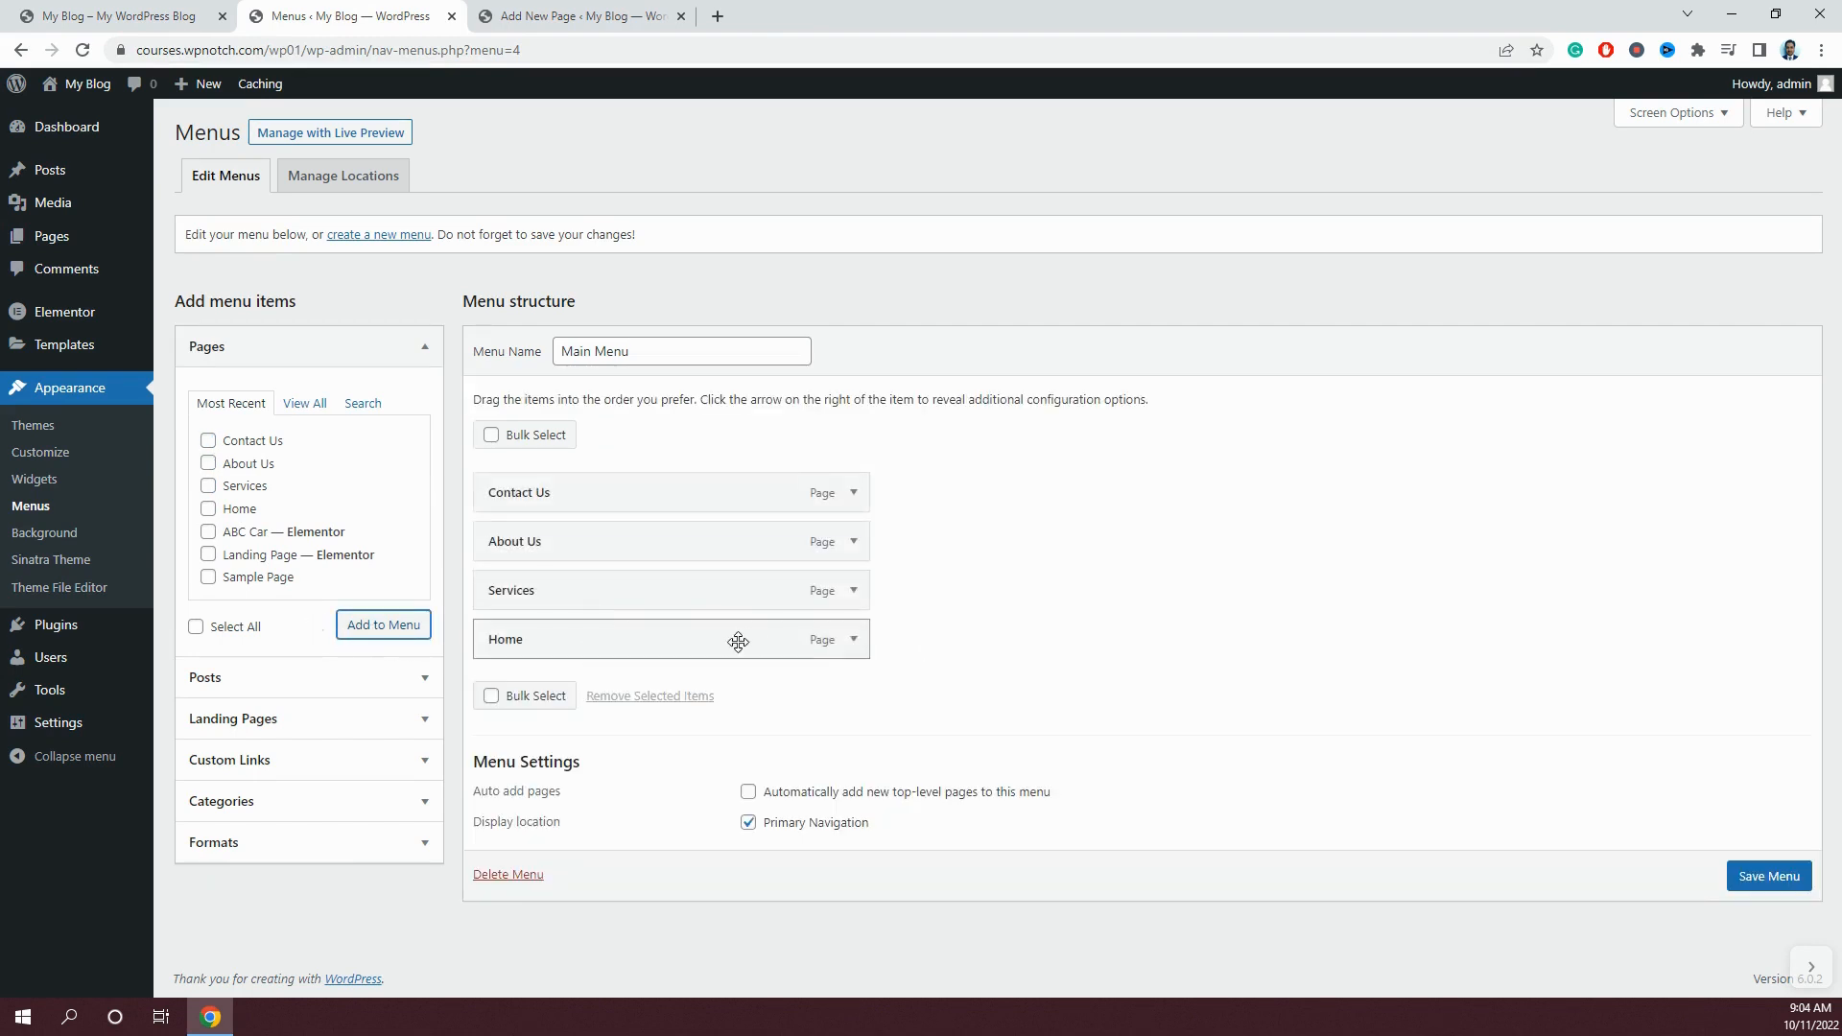
Reorder the menu items as Home, About Us, Services, Contact Us and save the menu.
{"action": "left_click_drag", "start_coordinate": [738, 642], "coordinate": [718, 489]}
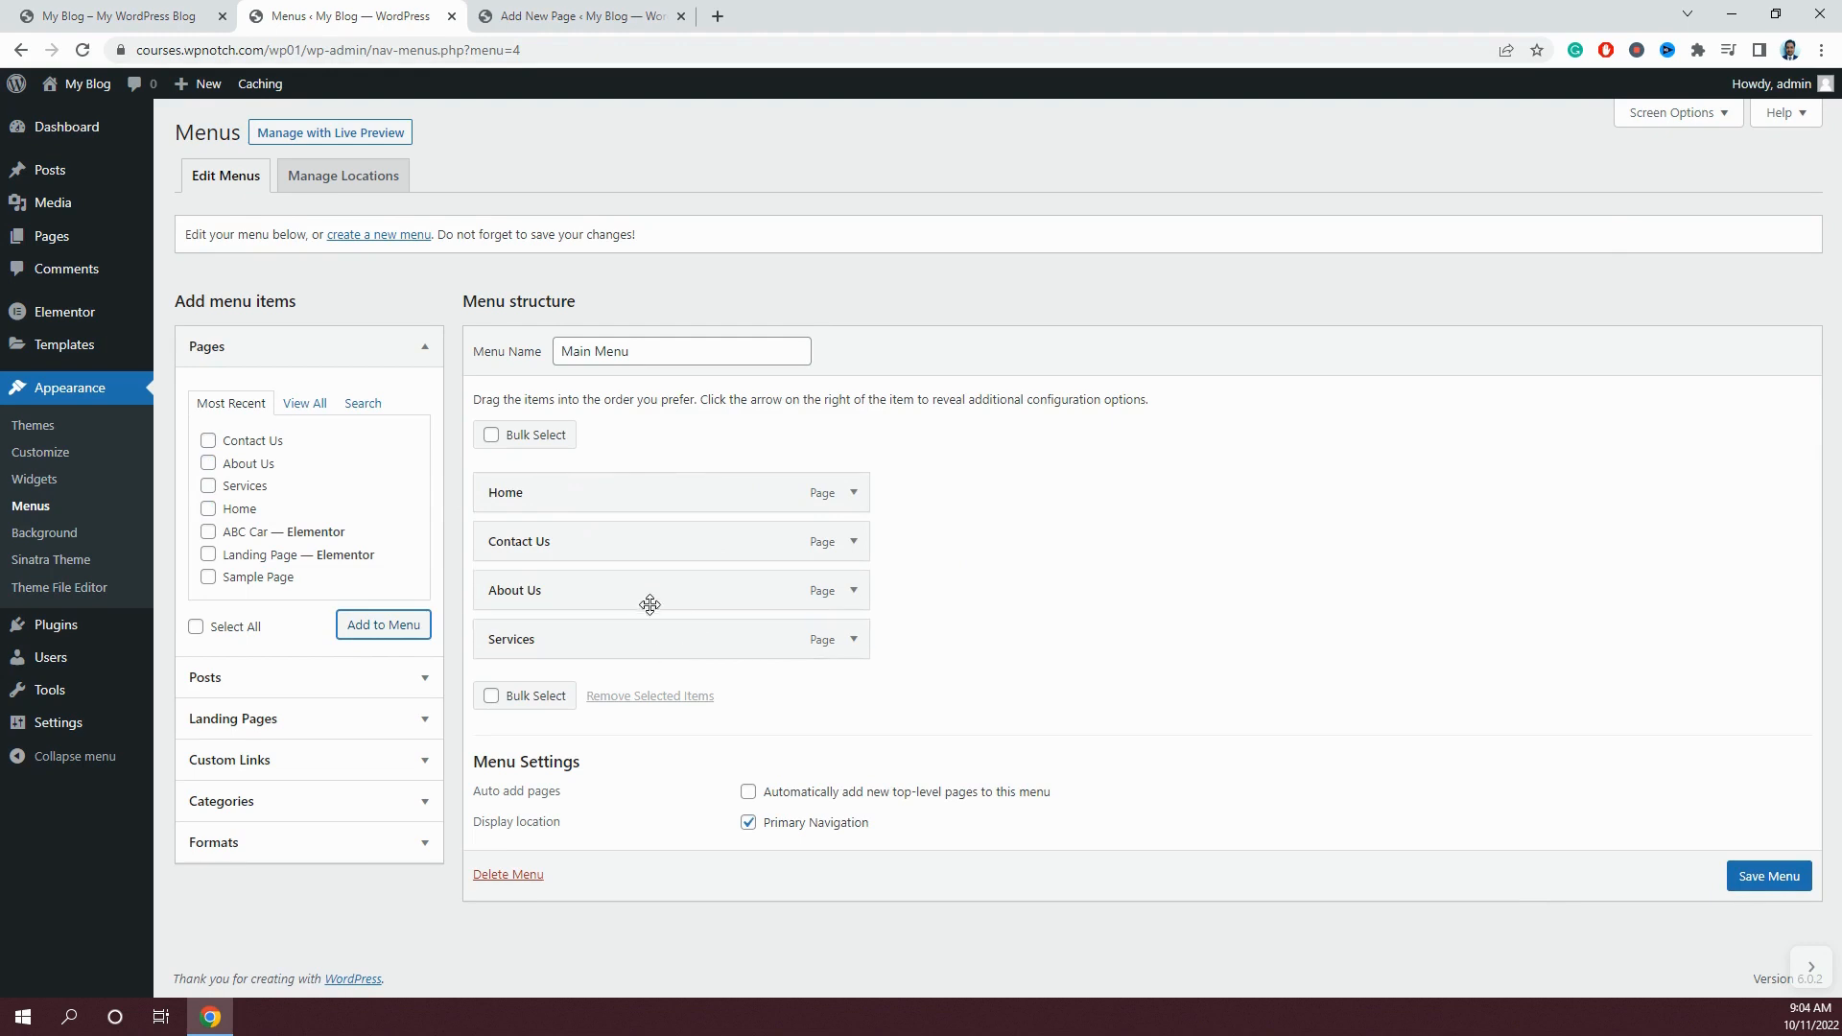
{"action": "left_click_drag", "start_coordinate": [649, 603], "coordinate": [646, 538]}
{"action": "left_click_drag", "start_coordinate": [629, 639], "coordinate": [613, 604]}
{"action": "left_click", "coordinate": [1769, 876]}
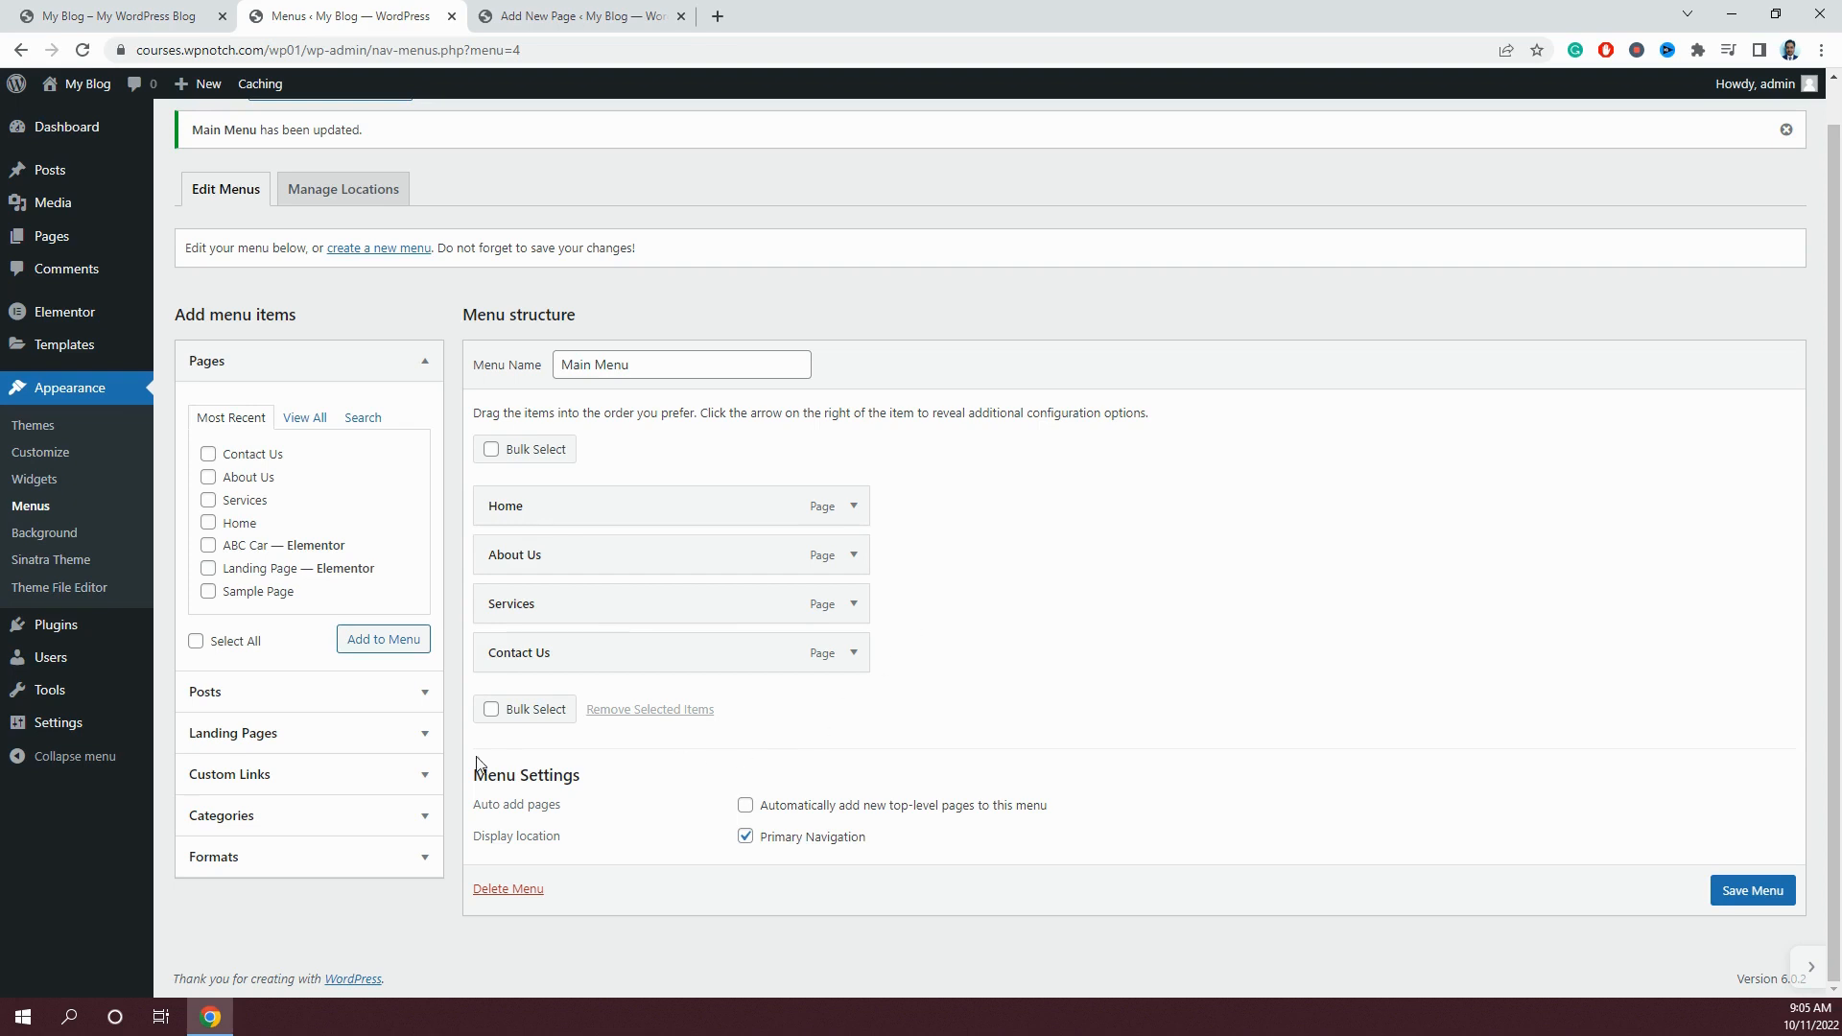
Save the Main Menu with Primary Navigation as its display location and automatic page adding off.
{"action": "left_click", "coordinate": [745, 811]}
{"action": "left_click_drag", "start_coordinate": [473, 842], "coordinate": [573, 844]}
{"action": "left_click", "coordinate": [1768, 892]}
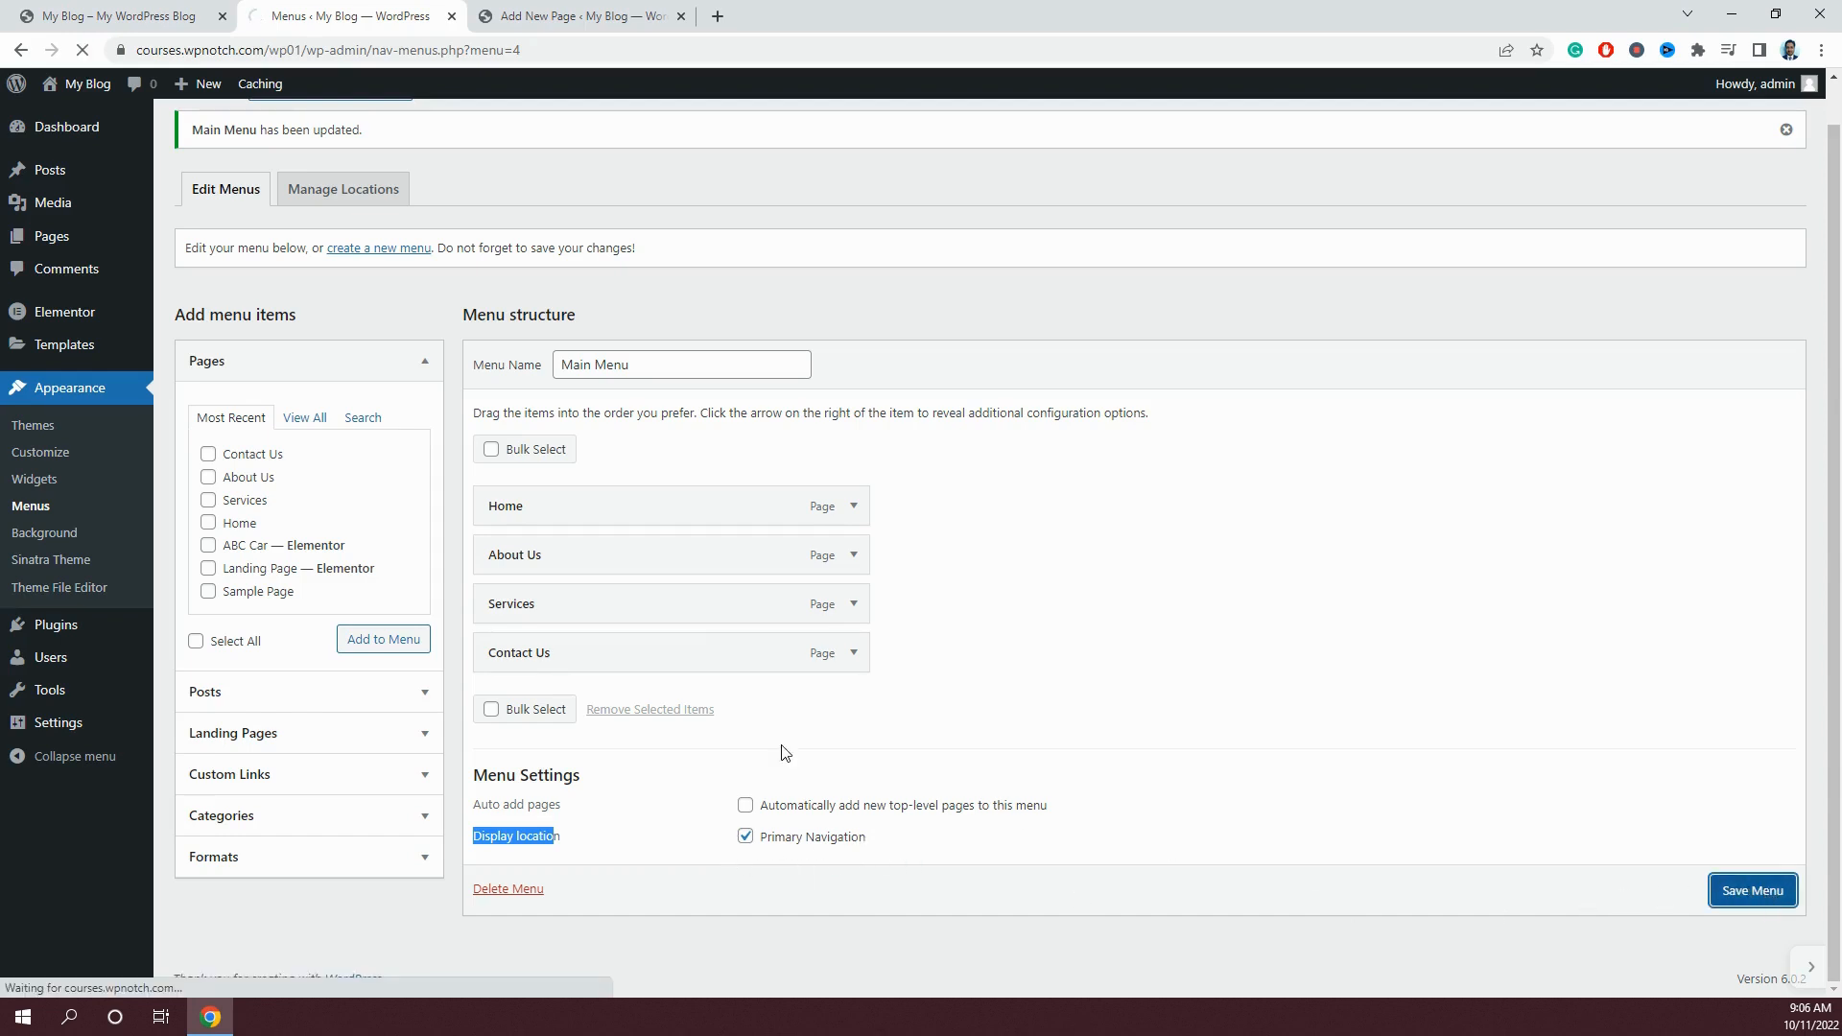
Reload the blog's public front page to check its navigation menu.
{"action": "left_click", "coordinate": [174, 12]}
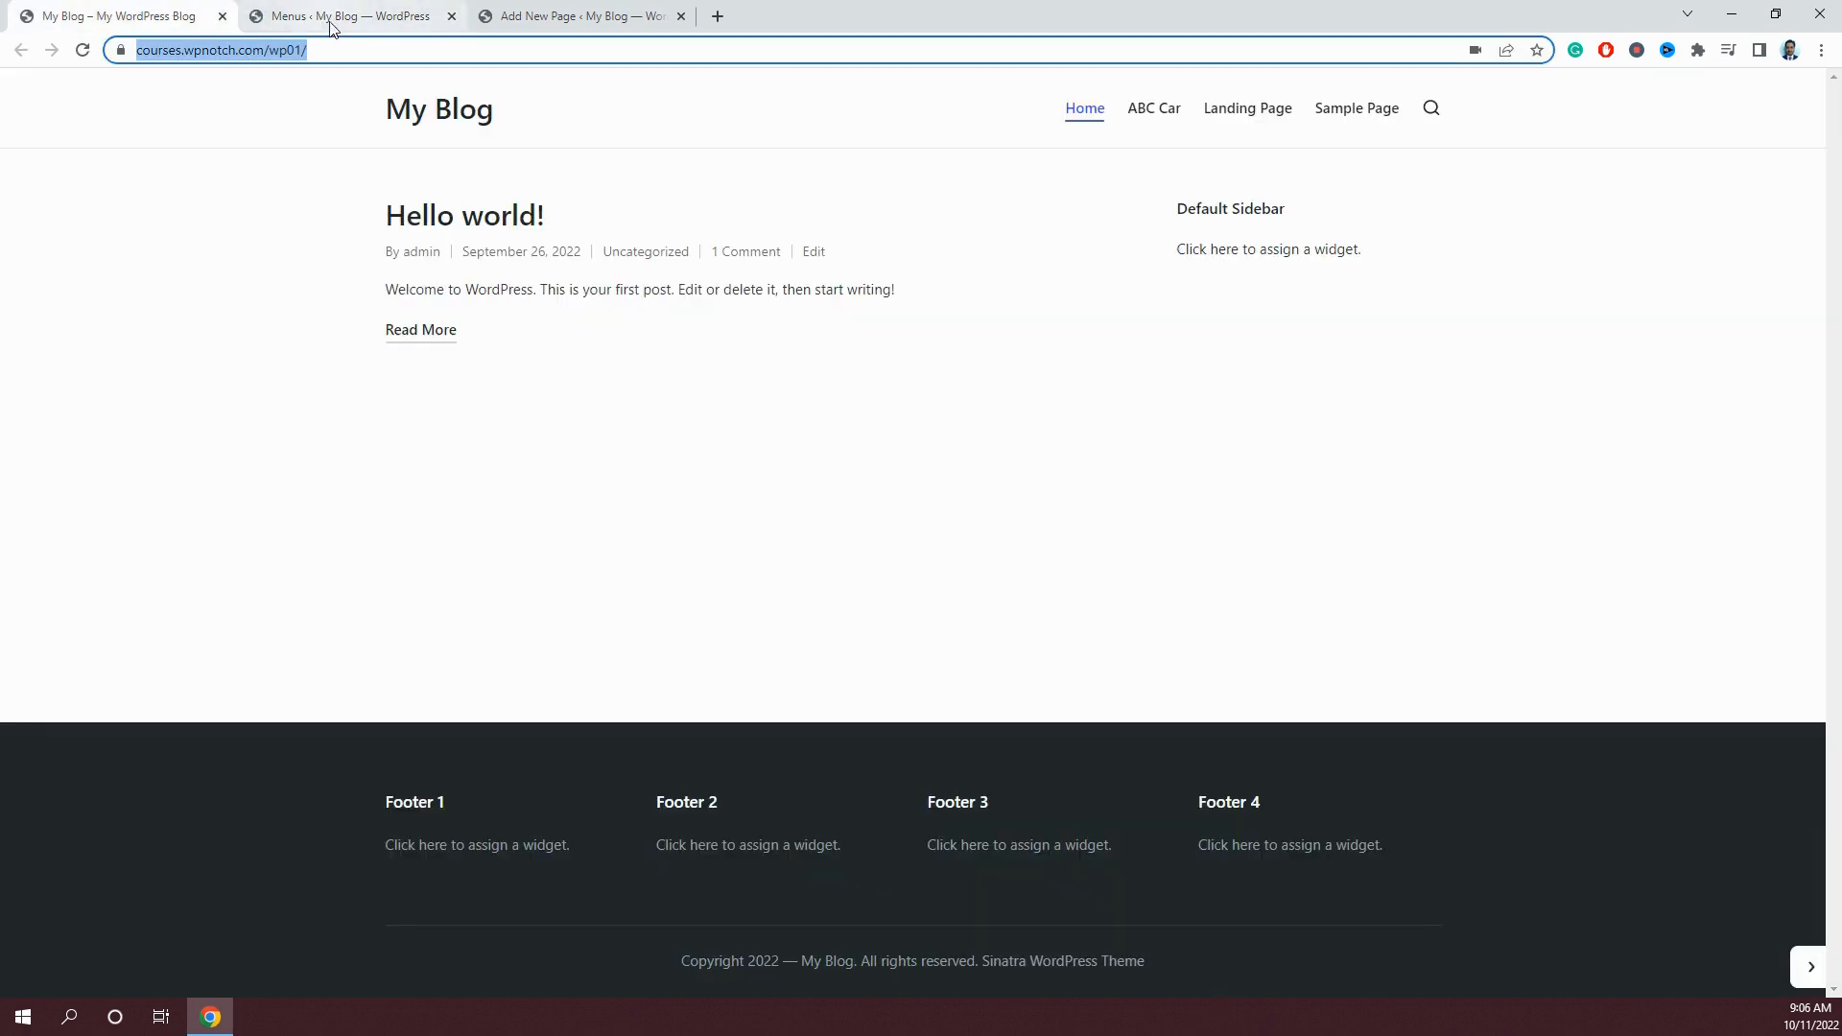
{"action": "left_click", "coordinate": [393, 52]}
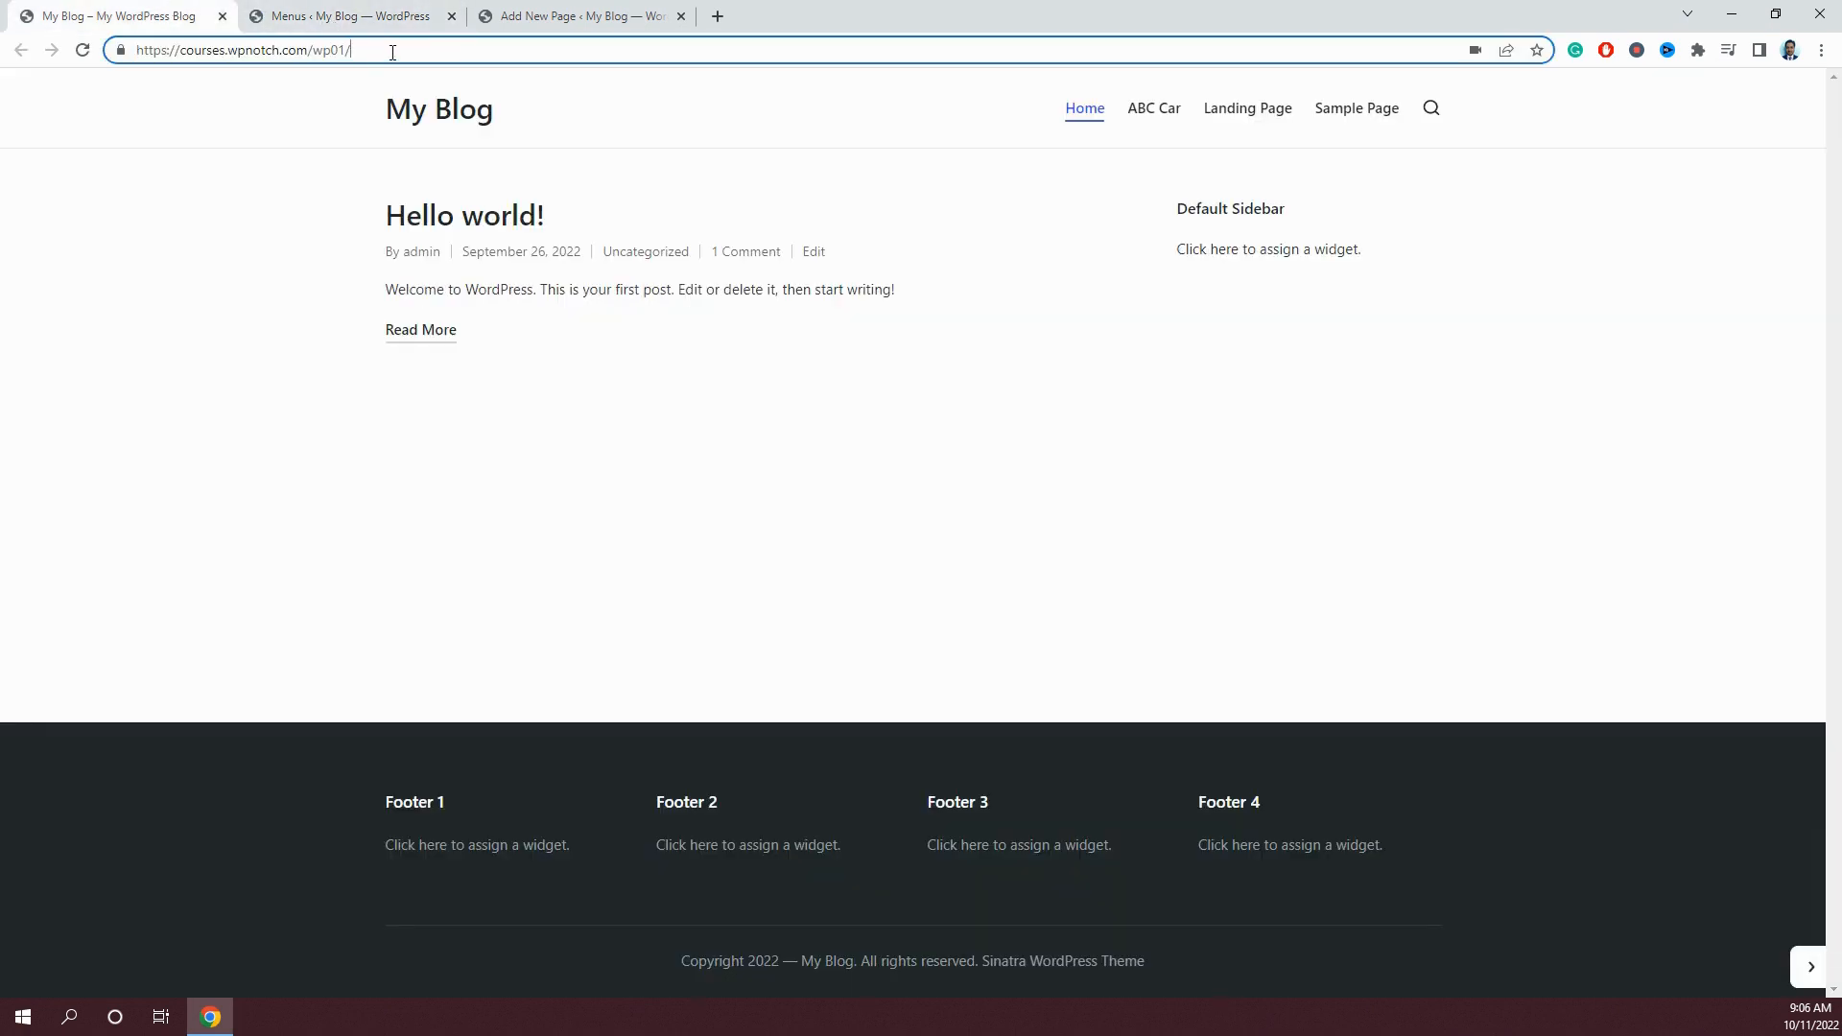
{"action": "key", "text": "Return"}
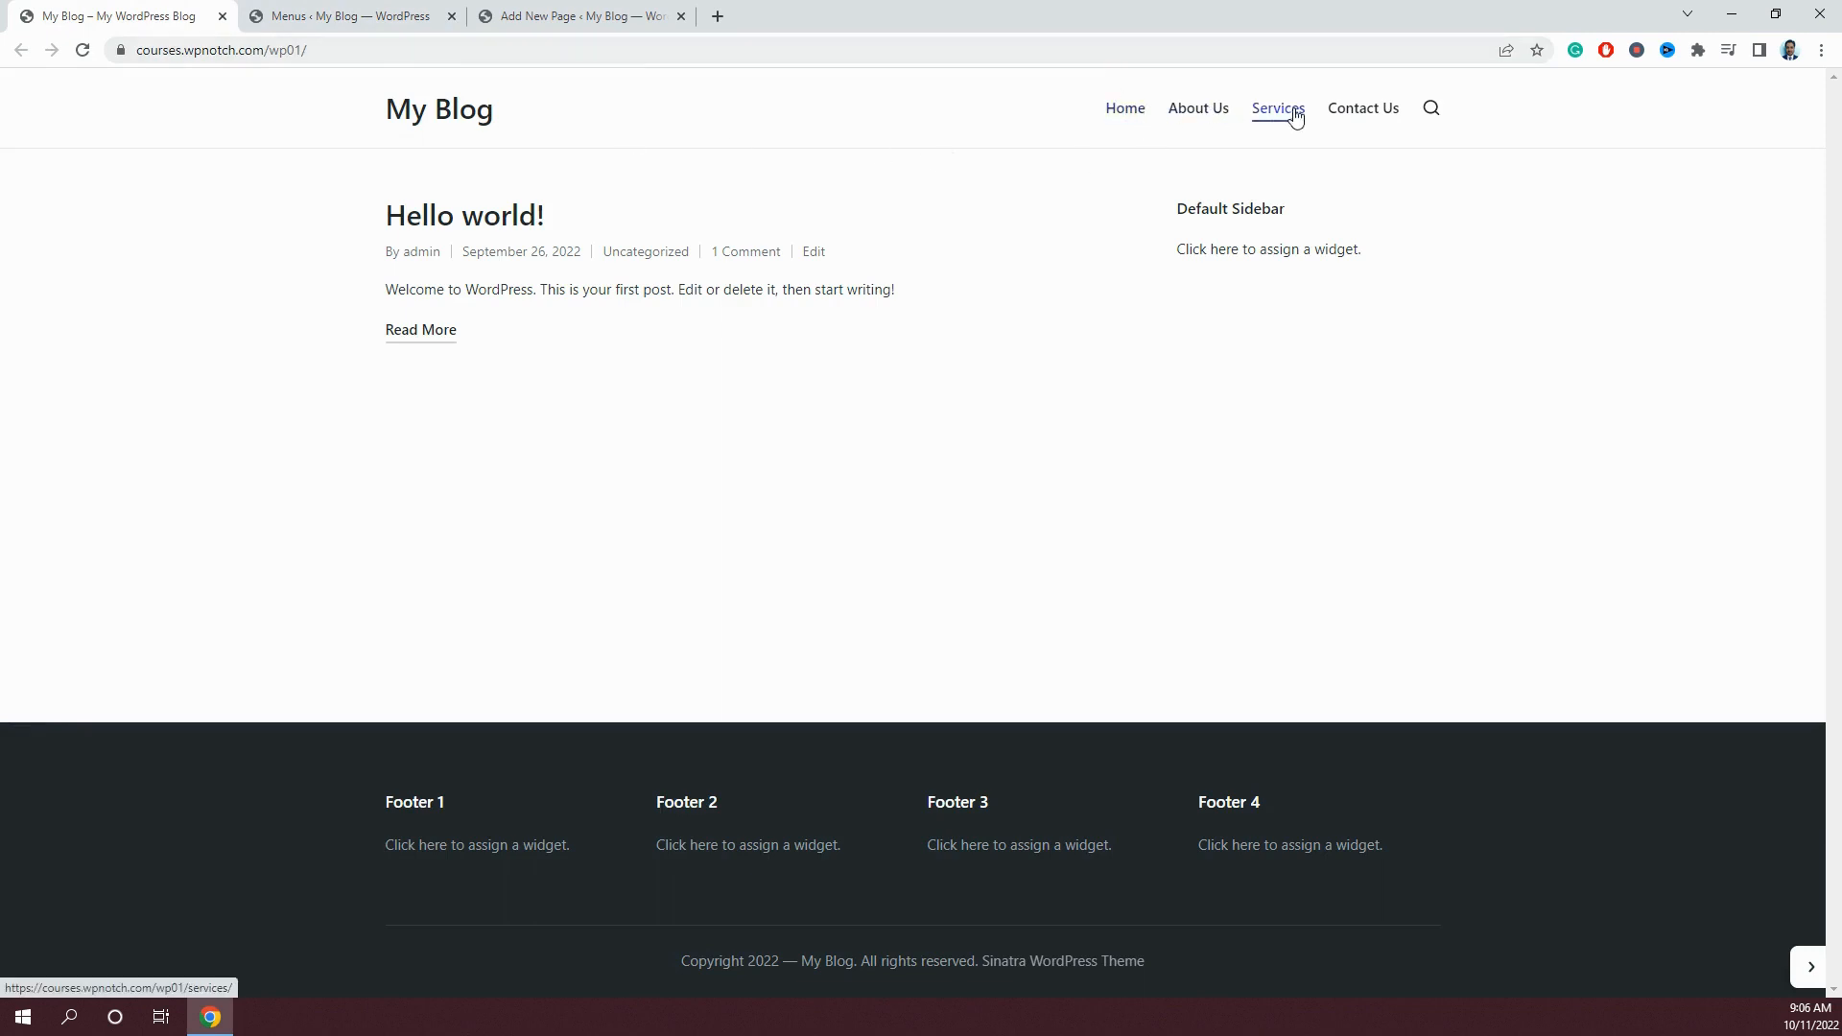
{"action": "left_click", "coordinate": [343, 15]}
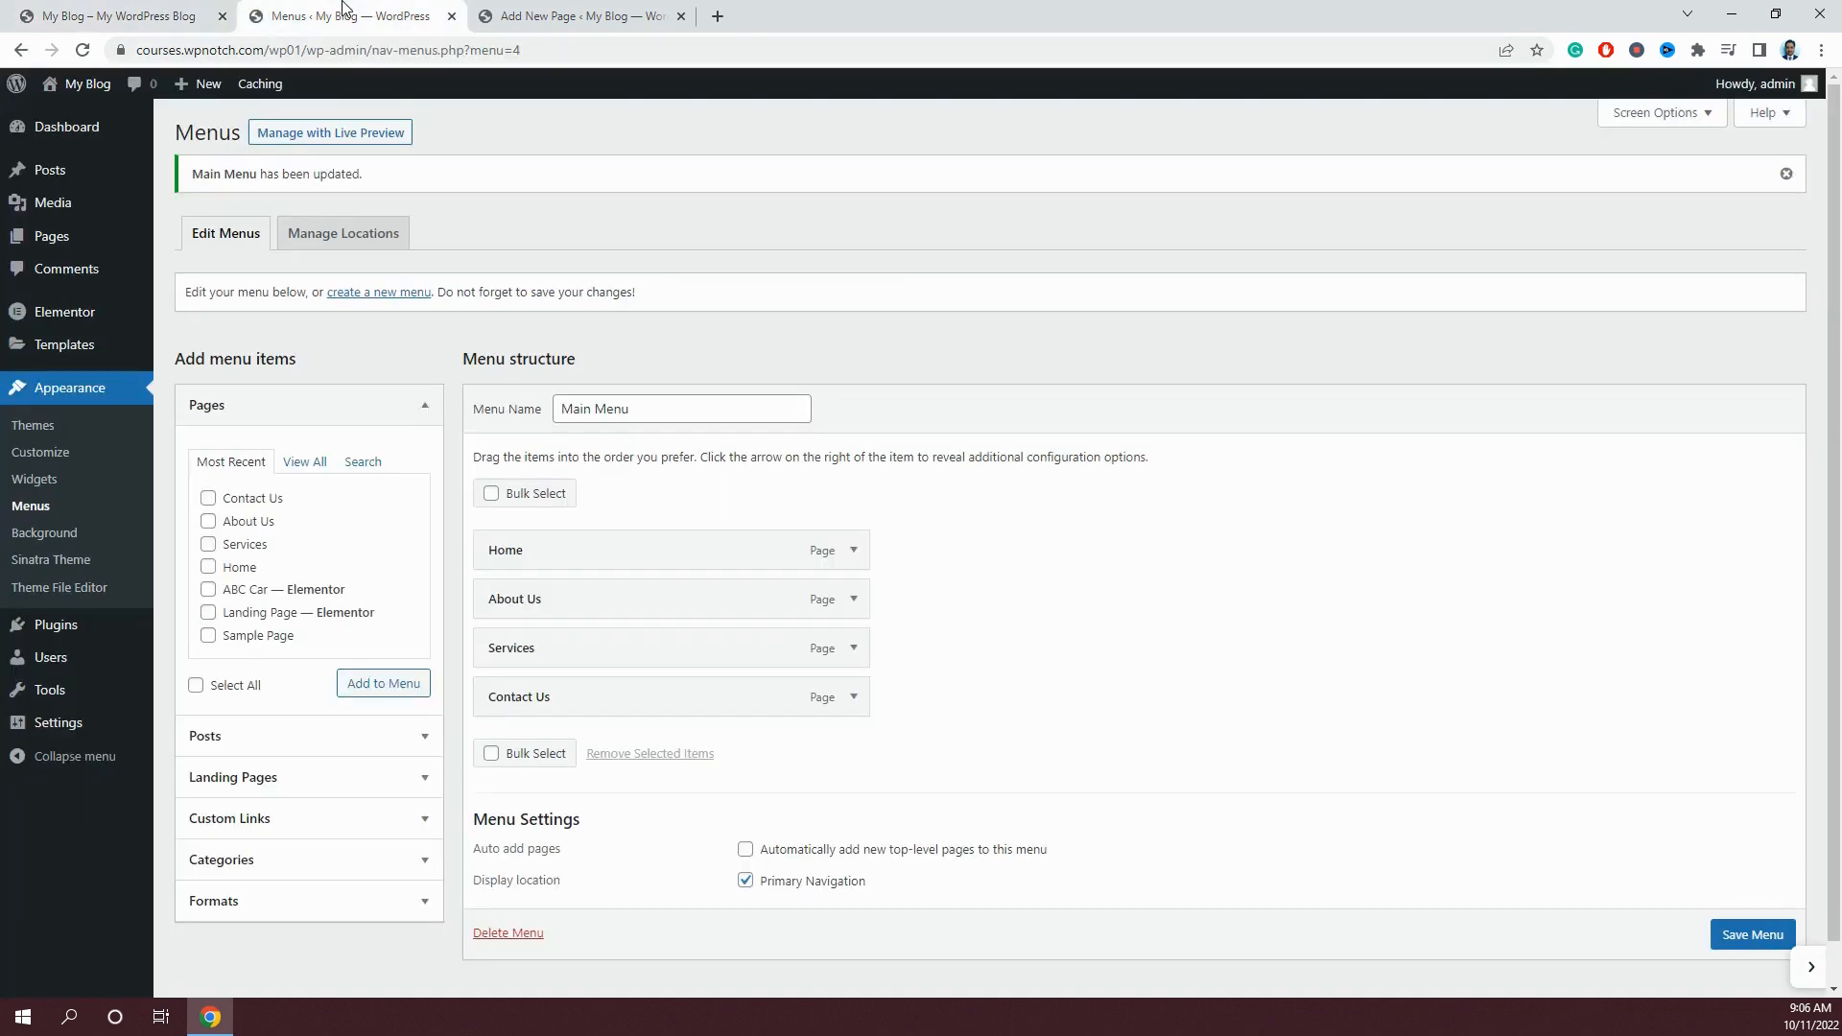
{"action": "left_click", "coordinate": [330, 741]}
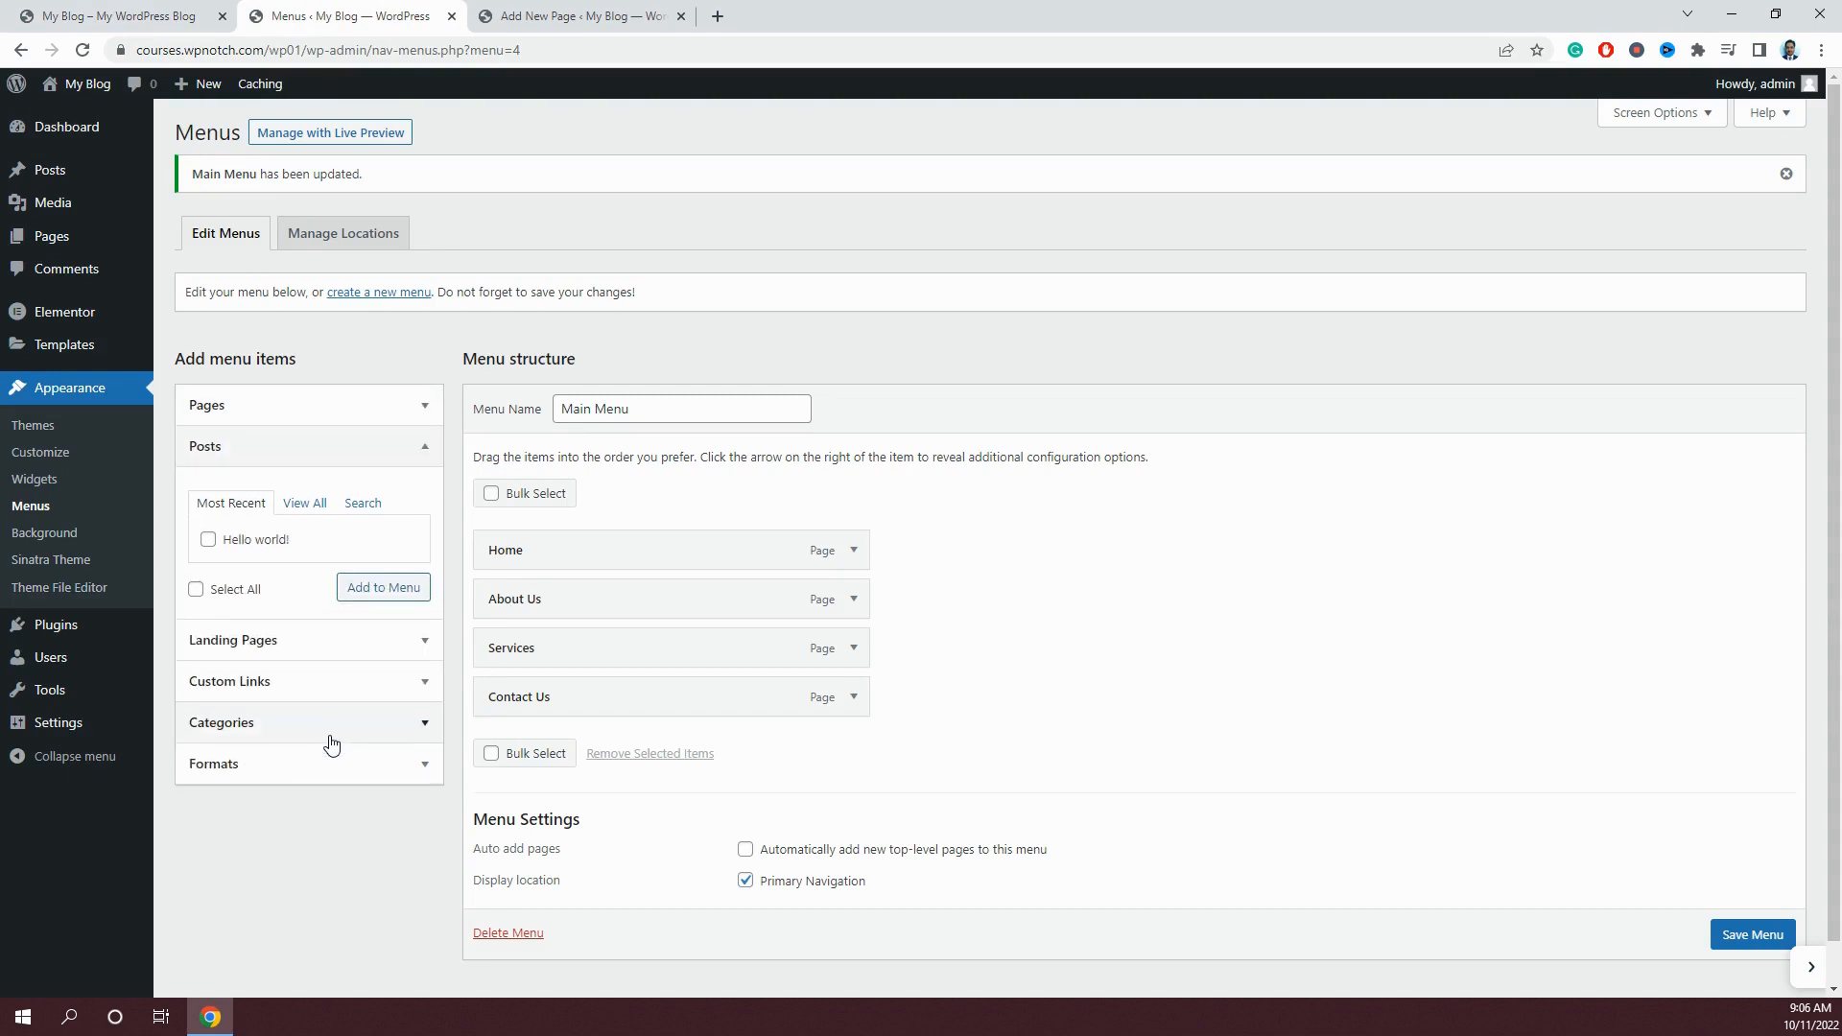
{"action": "left_click", "coordinate": [272, 697]}
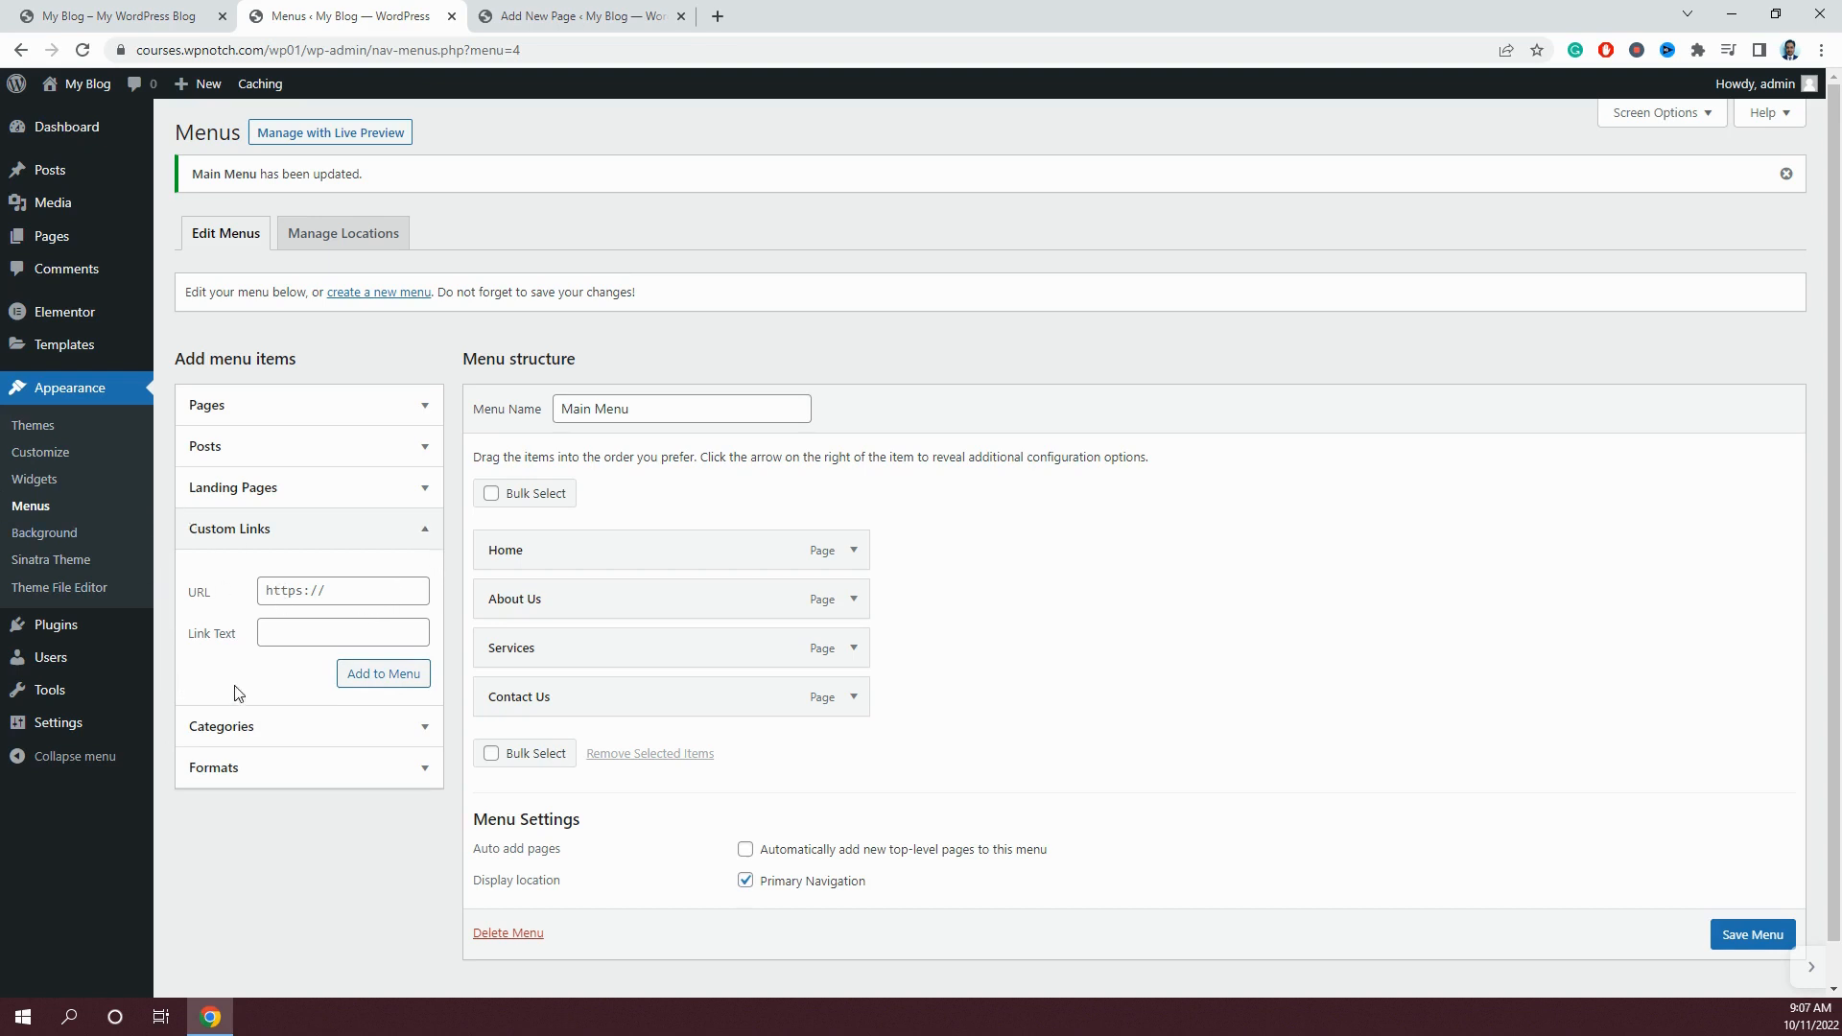
{"action": "left_click", "coordinate": [335, 585]}
{"action": "type", "text": "google.com"}
{"action": "key", "text": "Tab"}
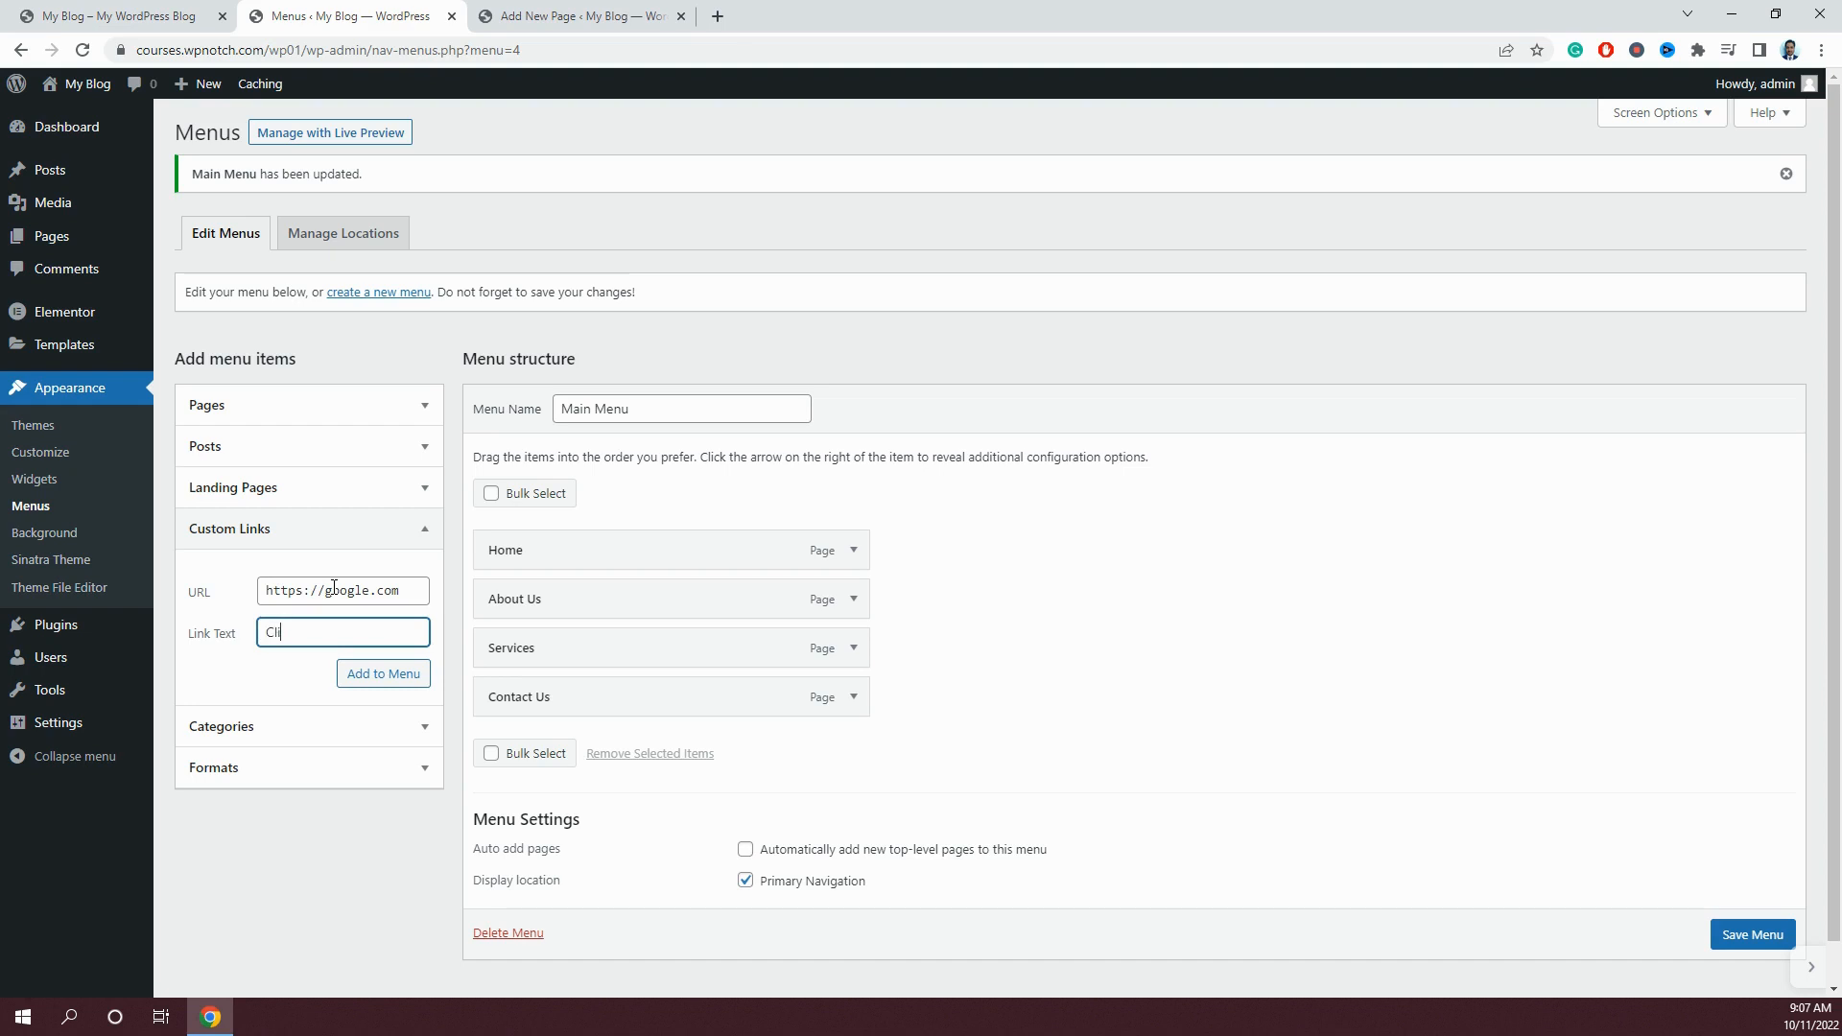
{"action": "left_click", "coordinate": [383, 676]}
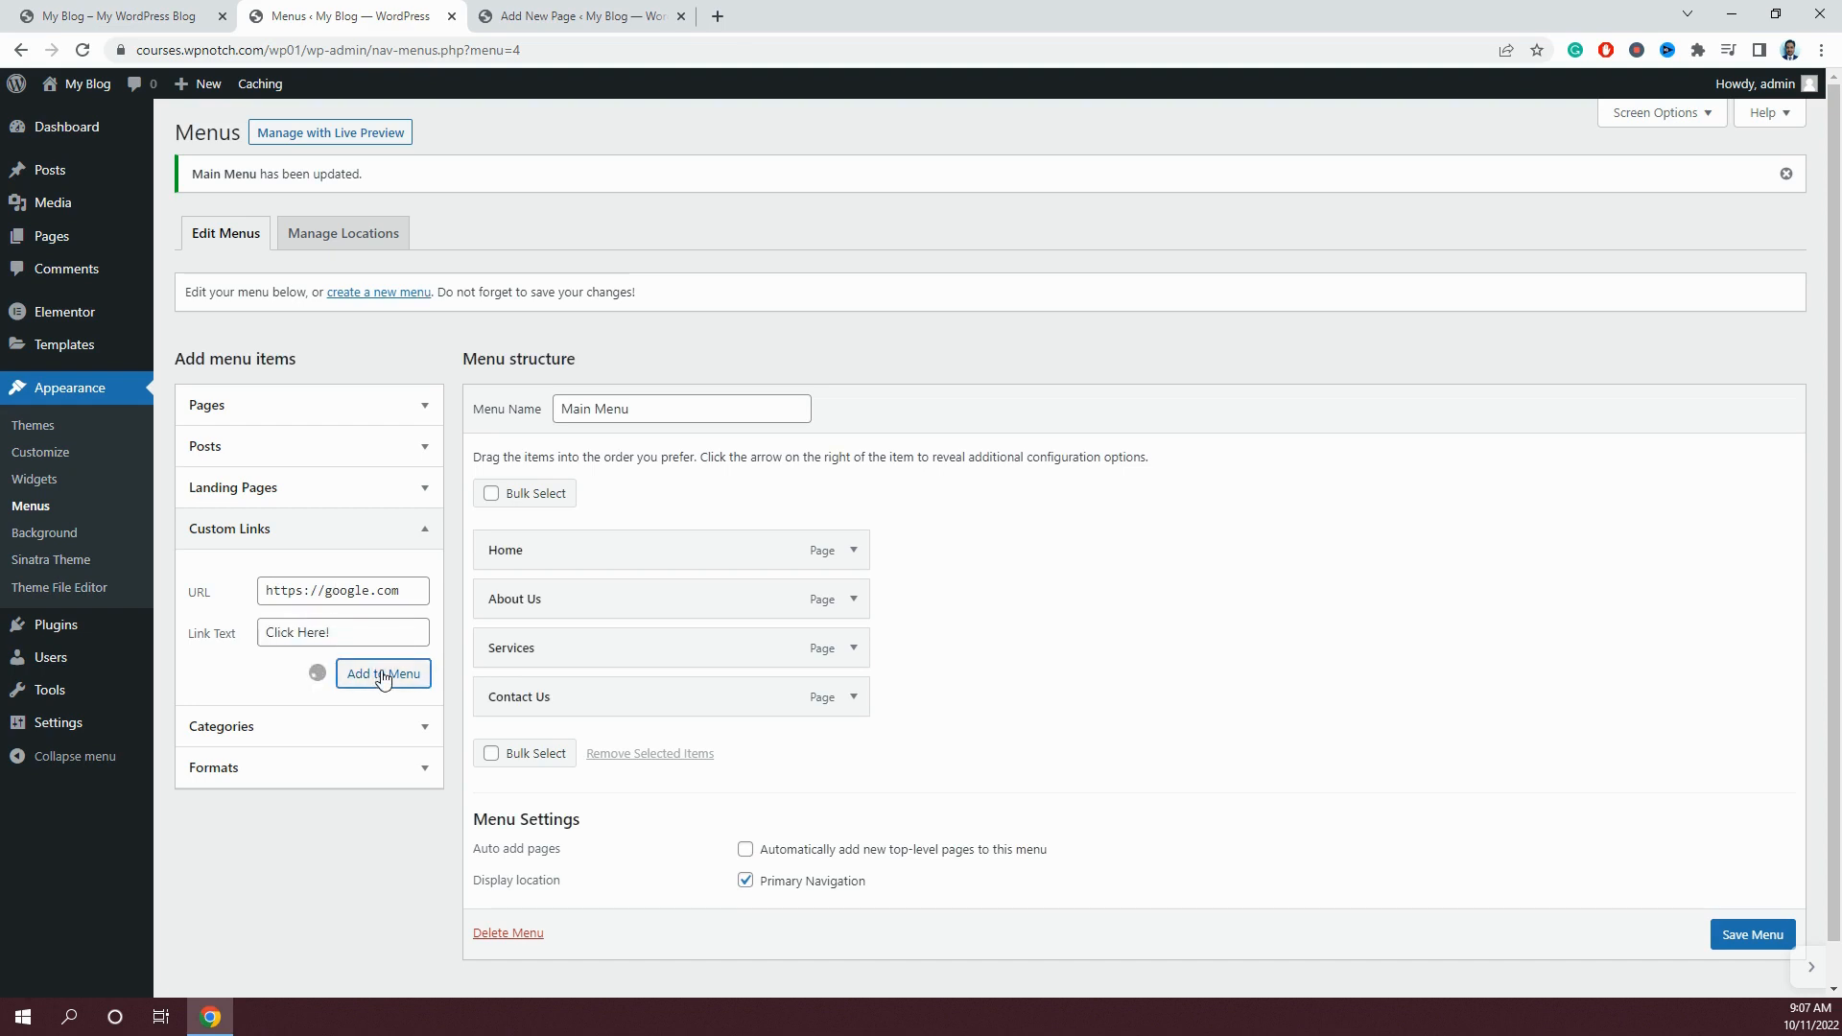
Save the Main Menu with the added custom link and reload the blog's public front page to check its navigation.
{"action": "scroll", "coordinate": [978, 696], "scroll_direction": "down", "scroll_amount": 1}
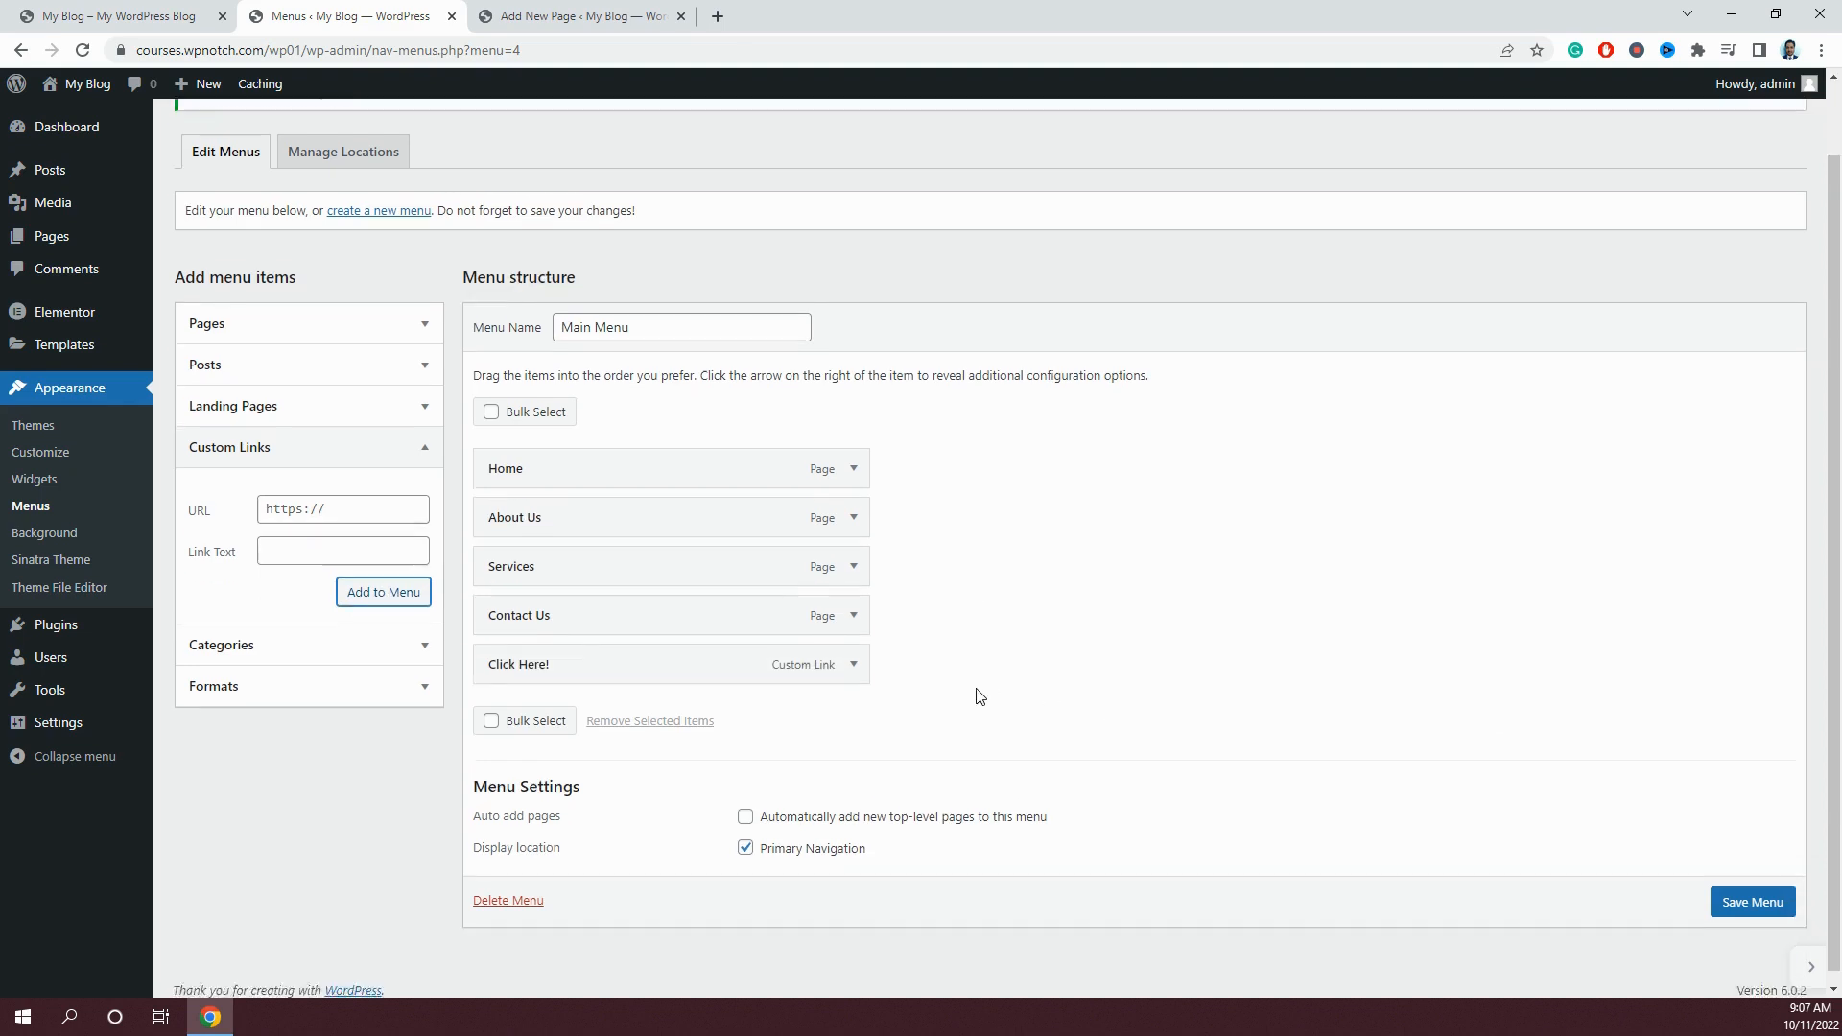
{"action": "left_click", "coordinate": [1765, 894]}
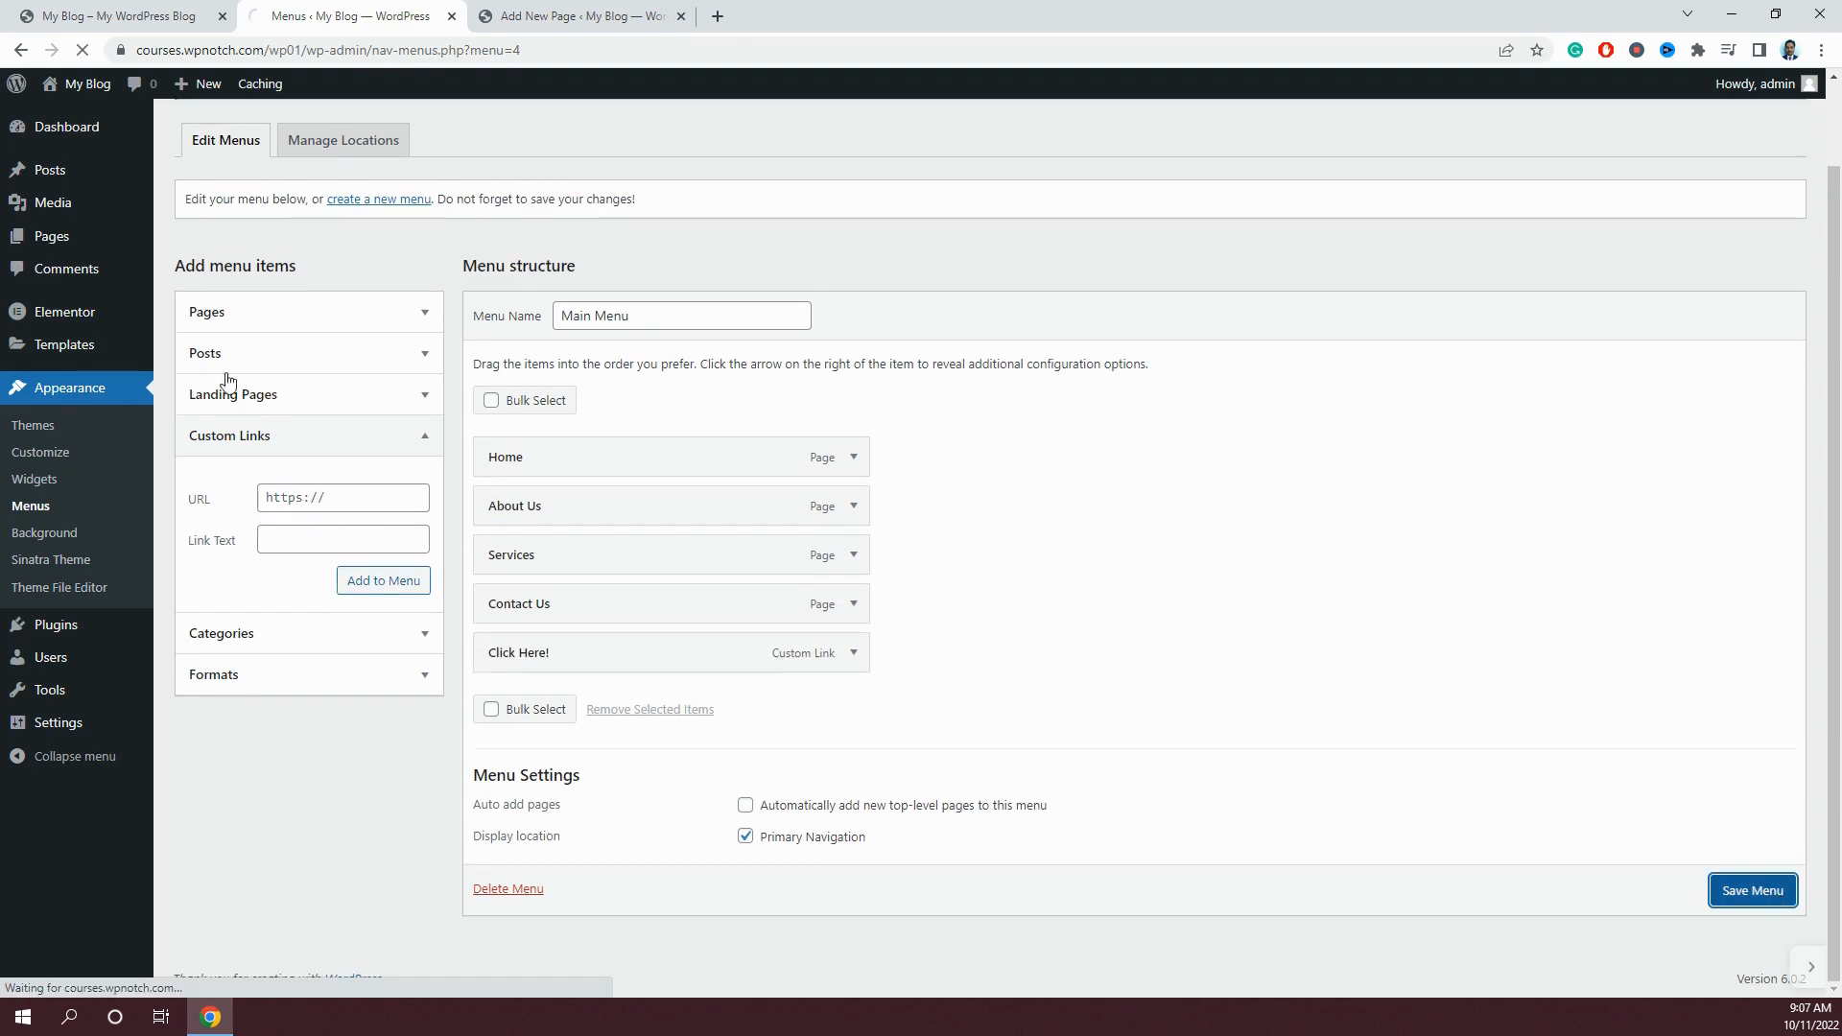
{"action": "left_click", "coordinate": [183, 16]}
{"action": "left_click", "coordinate": [227, 49]}
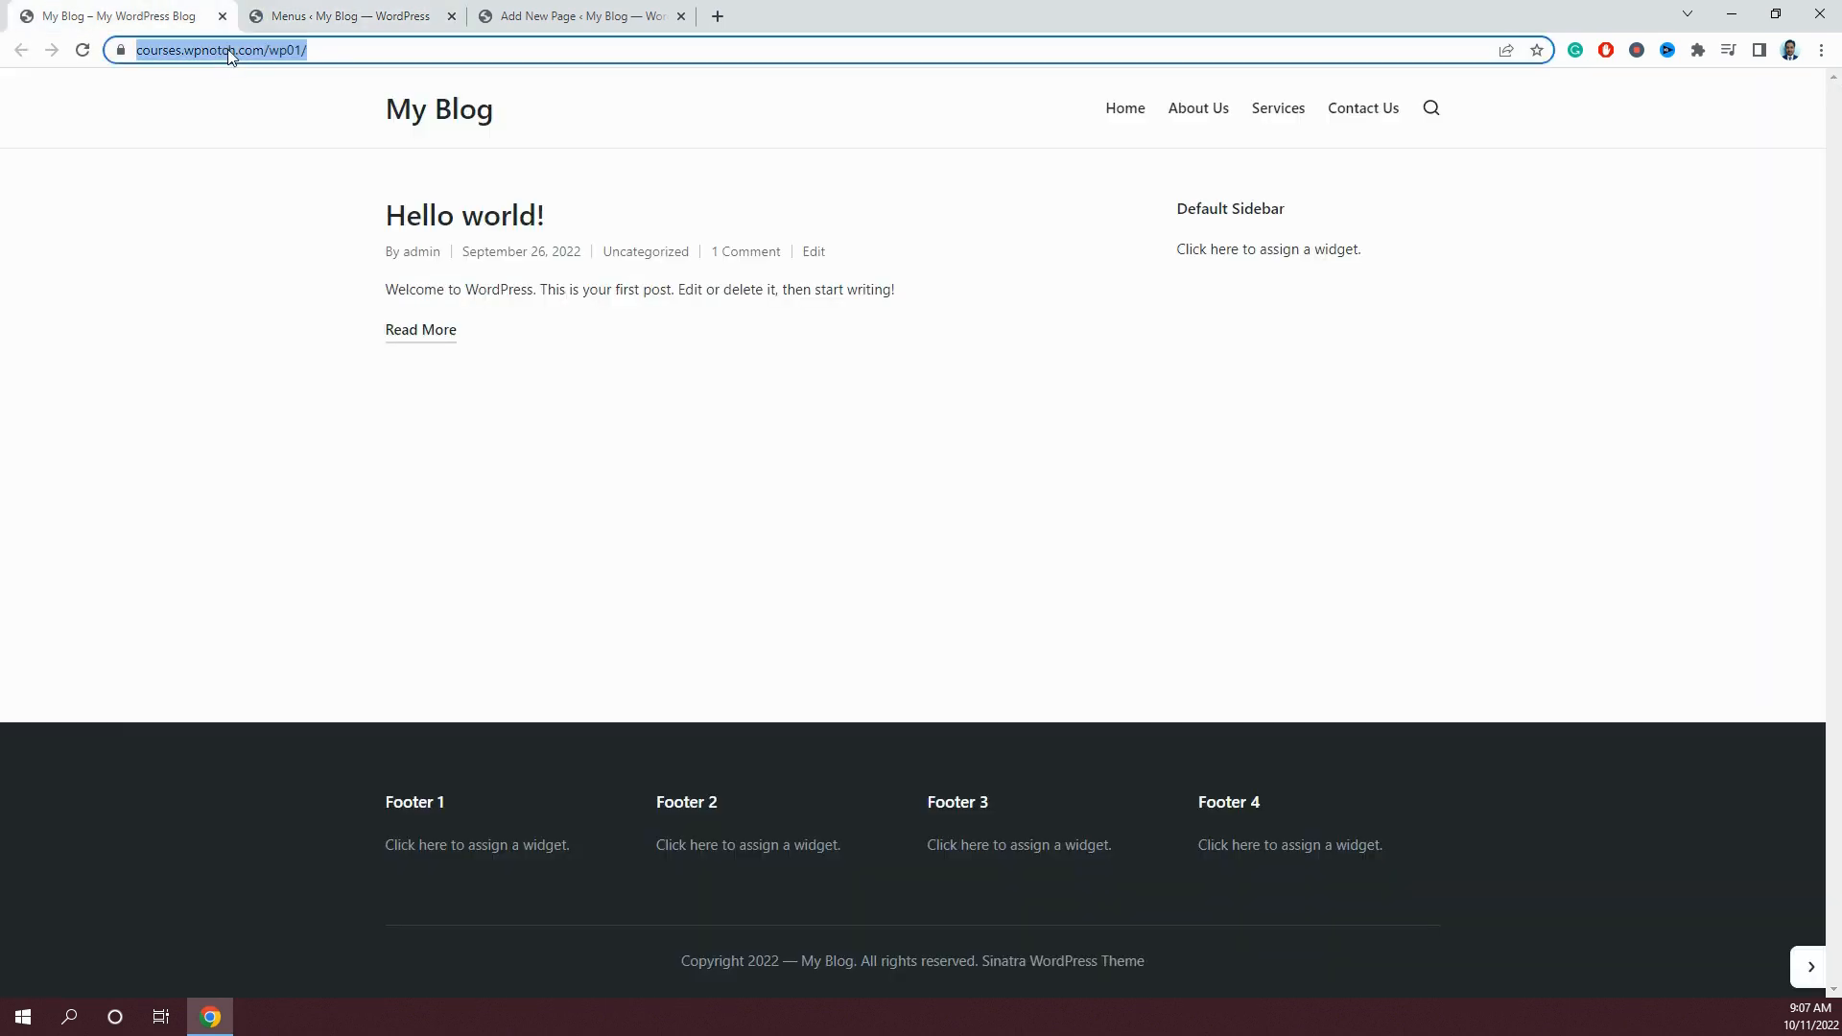
{"action": "key", "text": "Return"}
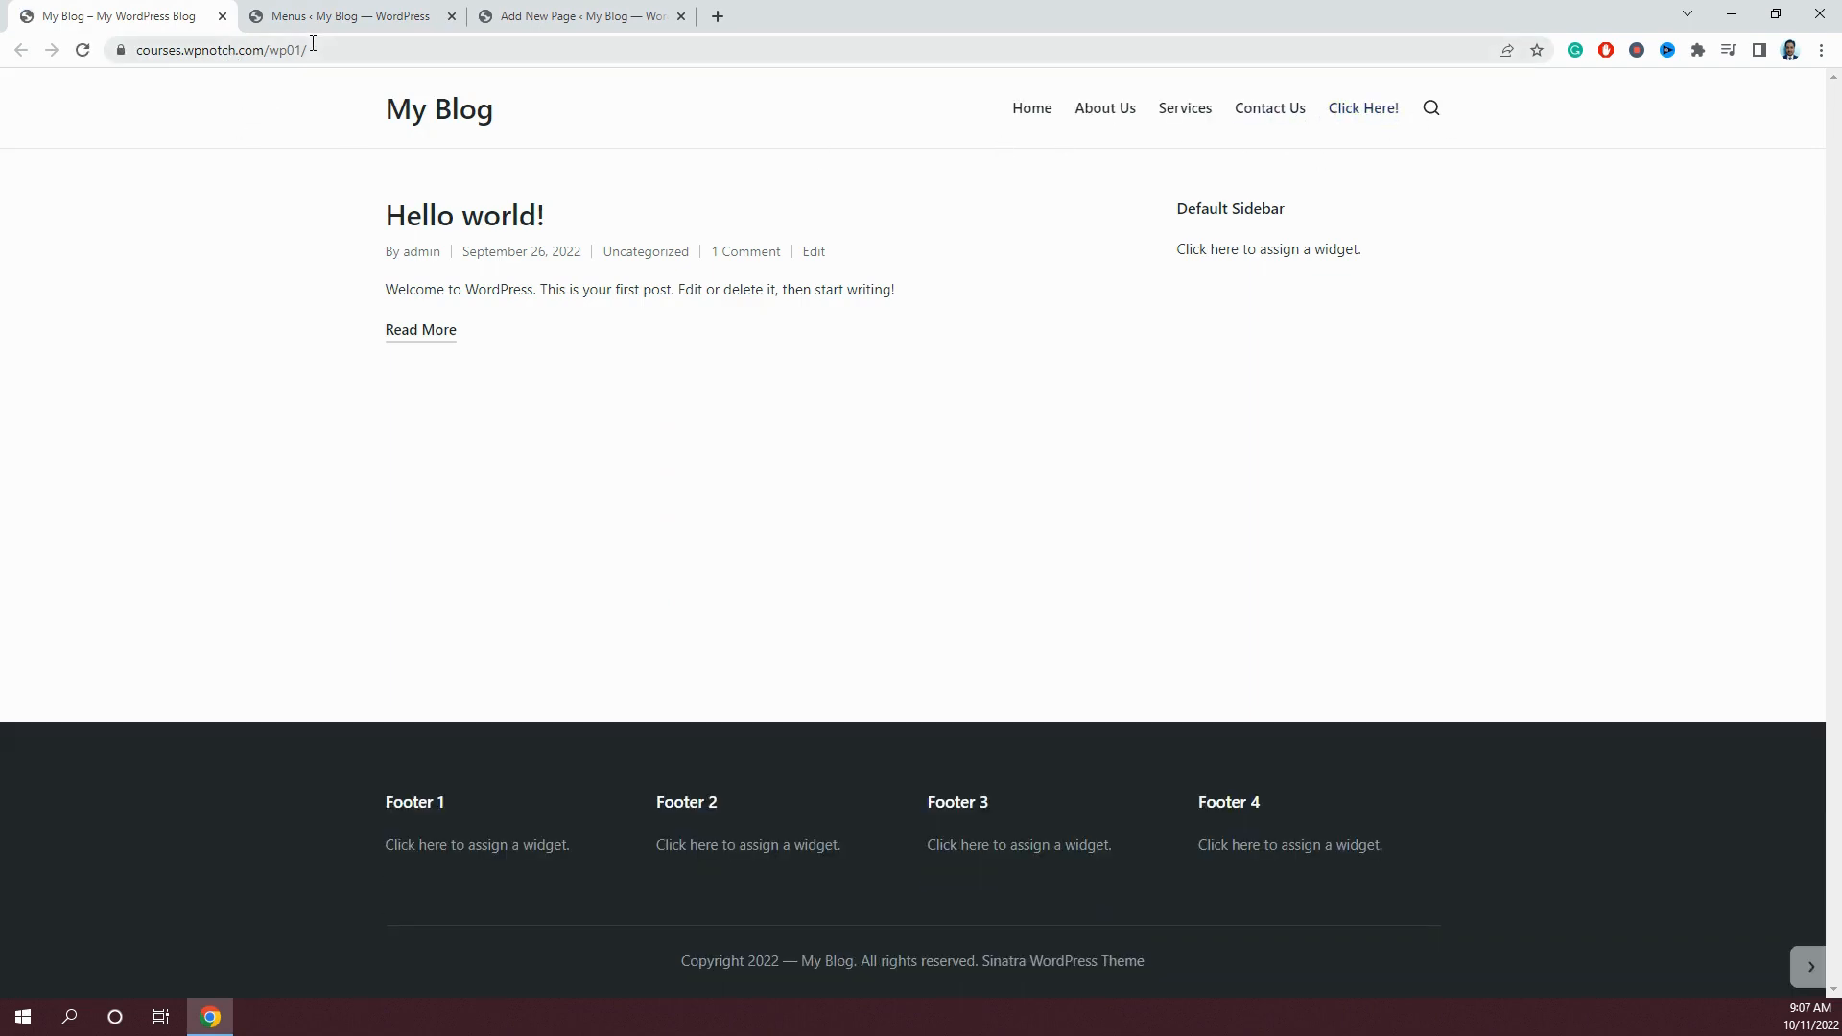
Return to the menu editor and examine which Categories and Formats are available as menu items.
{"action": "left_click", "coordinate": [338, 17]}
{"action": "scroll", "coordinate": [374, 681], "scroll_direction": "down", "scroll_amount": 1}
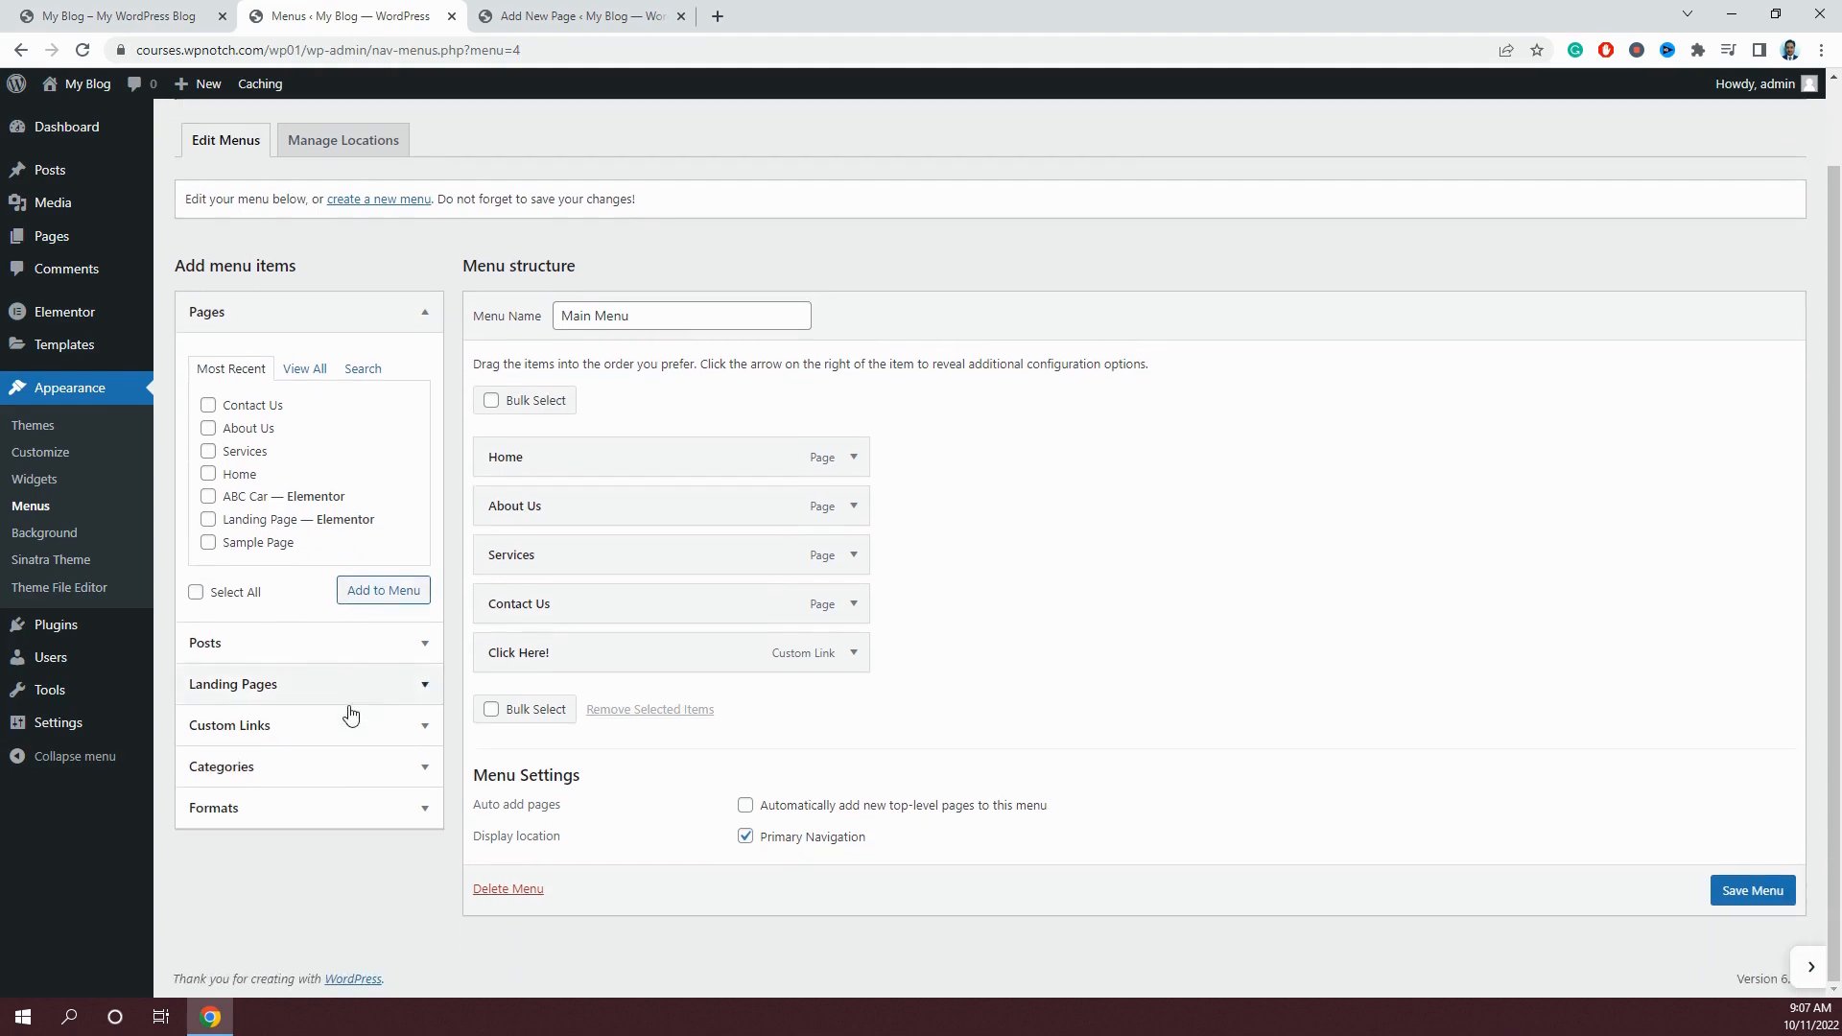
{"action": "left_click", "coordinate": [336, 768]}
{"action": "left_click", "coordinate": [287, 673]}
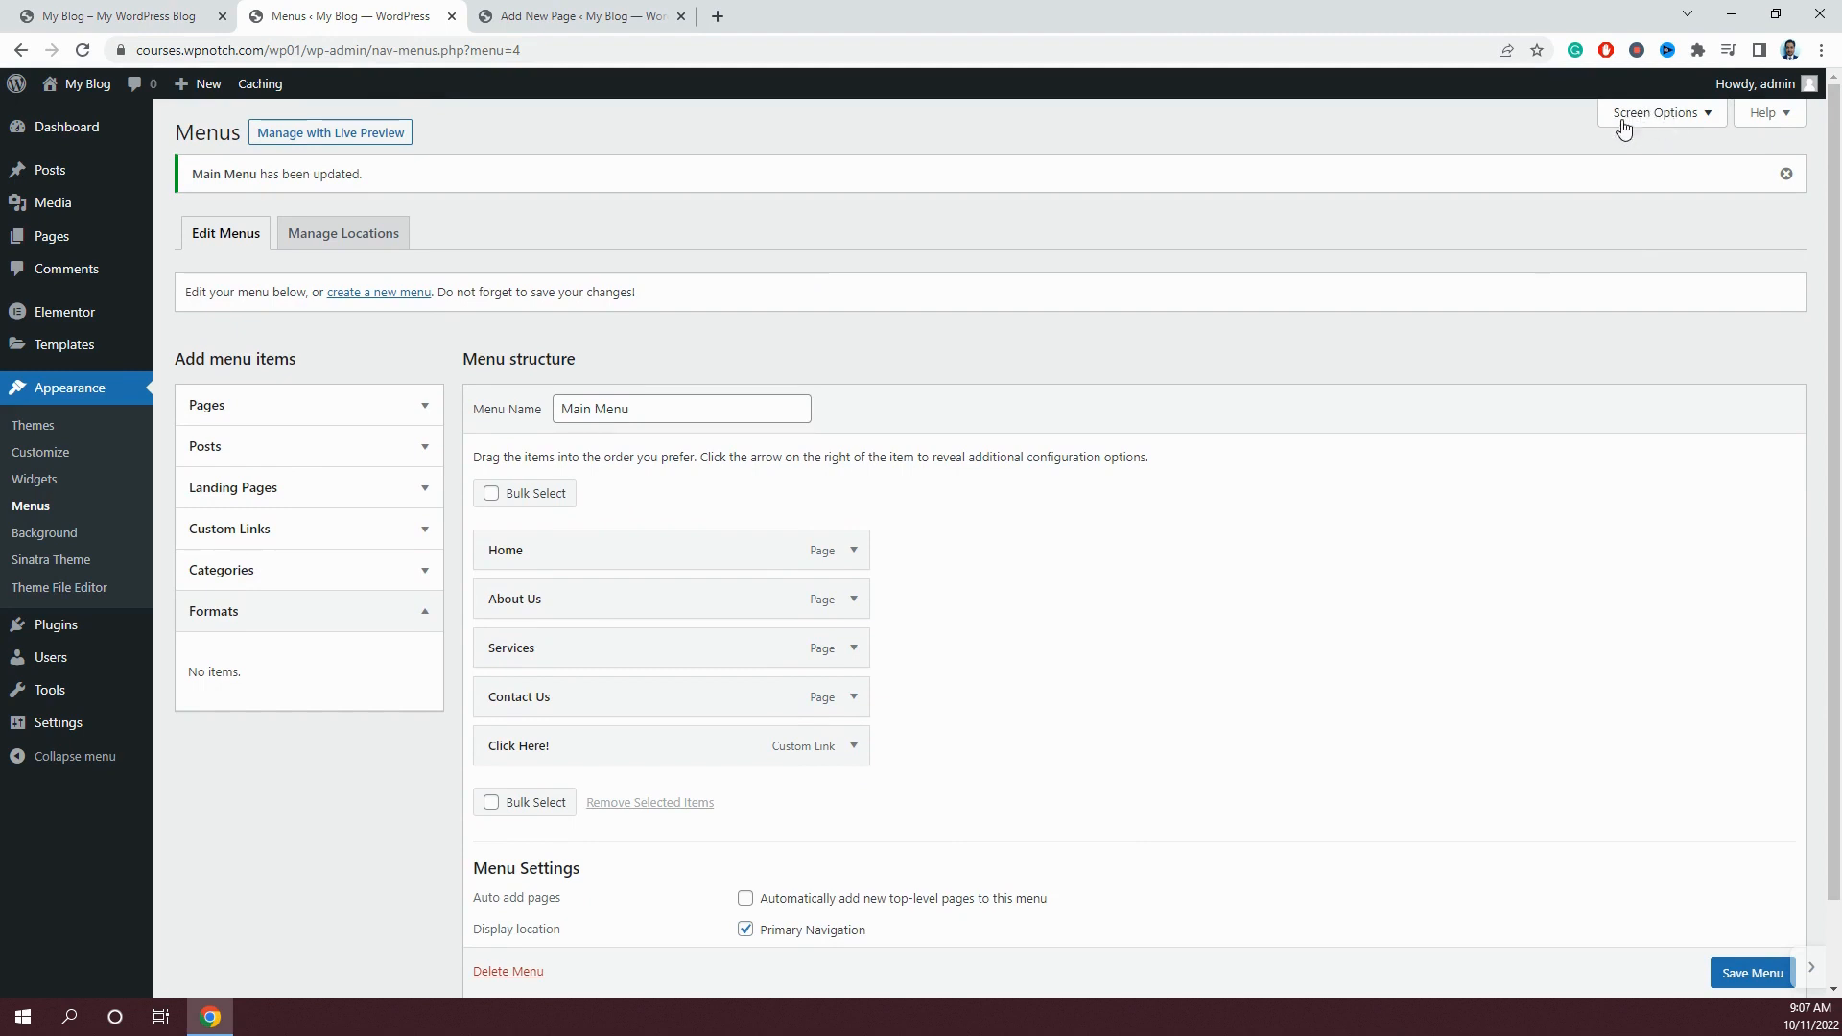
Enable the Link Target advanced menu property and set the "Click Here!" custom link to open in a new tab.
{"action": "left_click", "coordinate": [1622, 129]}
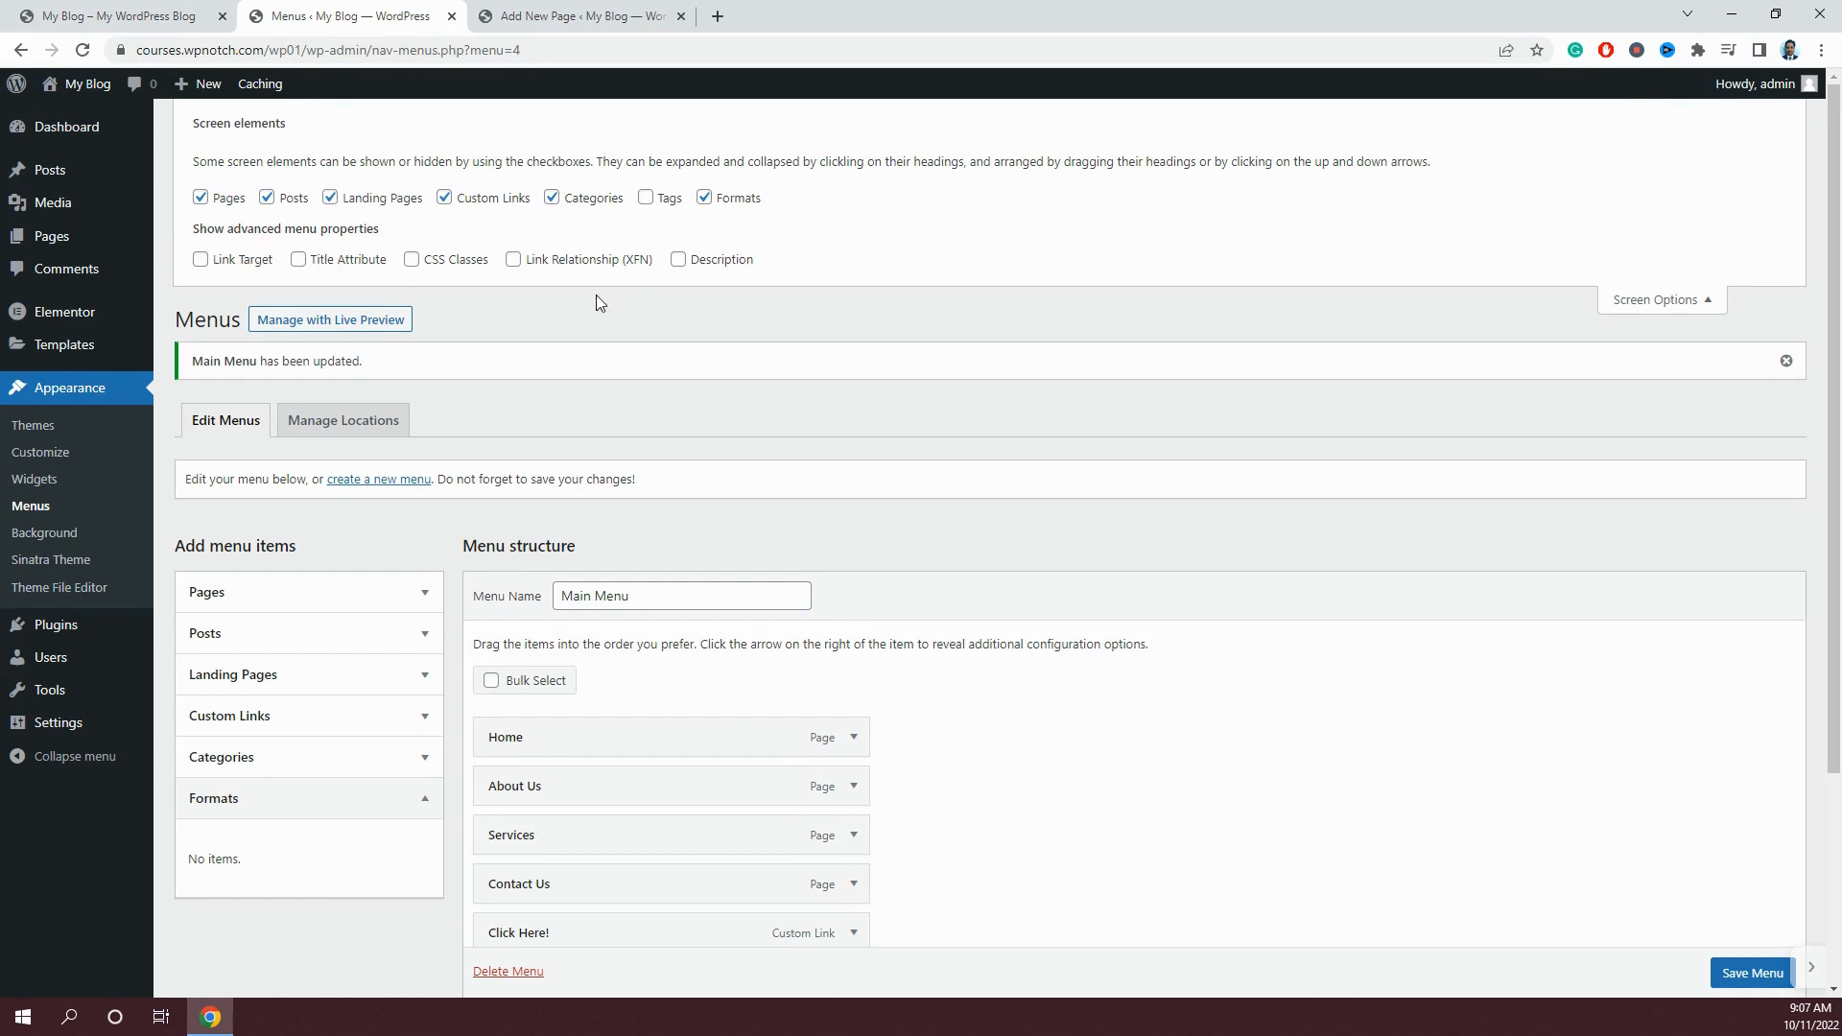
{"action": "left_click", "coordinate": [248, 262]}
{"action": "scroll", "coordinate": [604, 493], "scroll_direction": "down", "scroll_amount": 2}
{"action": "scroll", "coordinate": [605, 493], "scroll_direction": "down", "scroll_amount": 1}
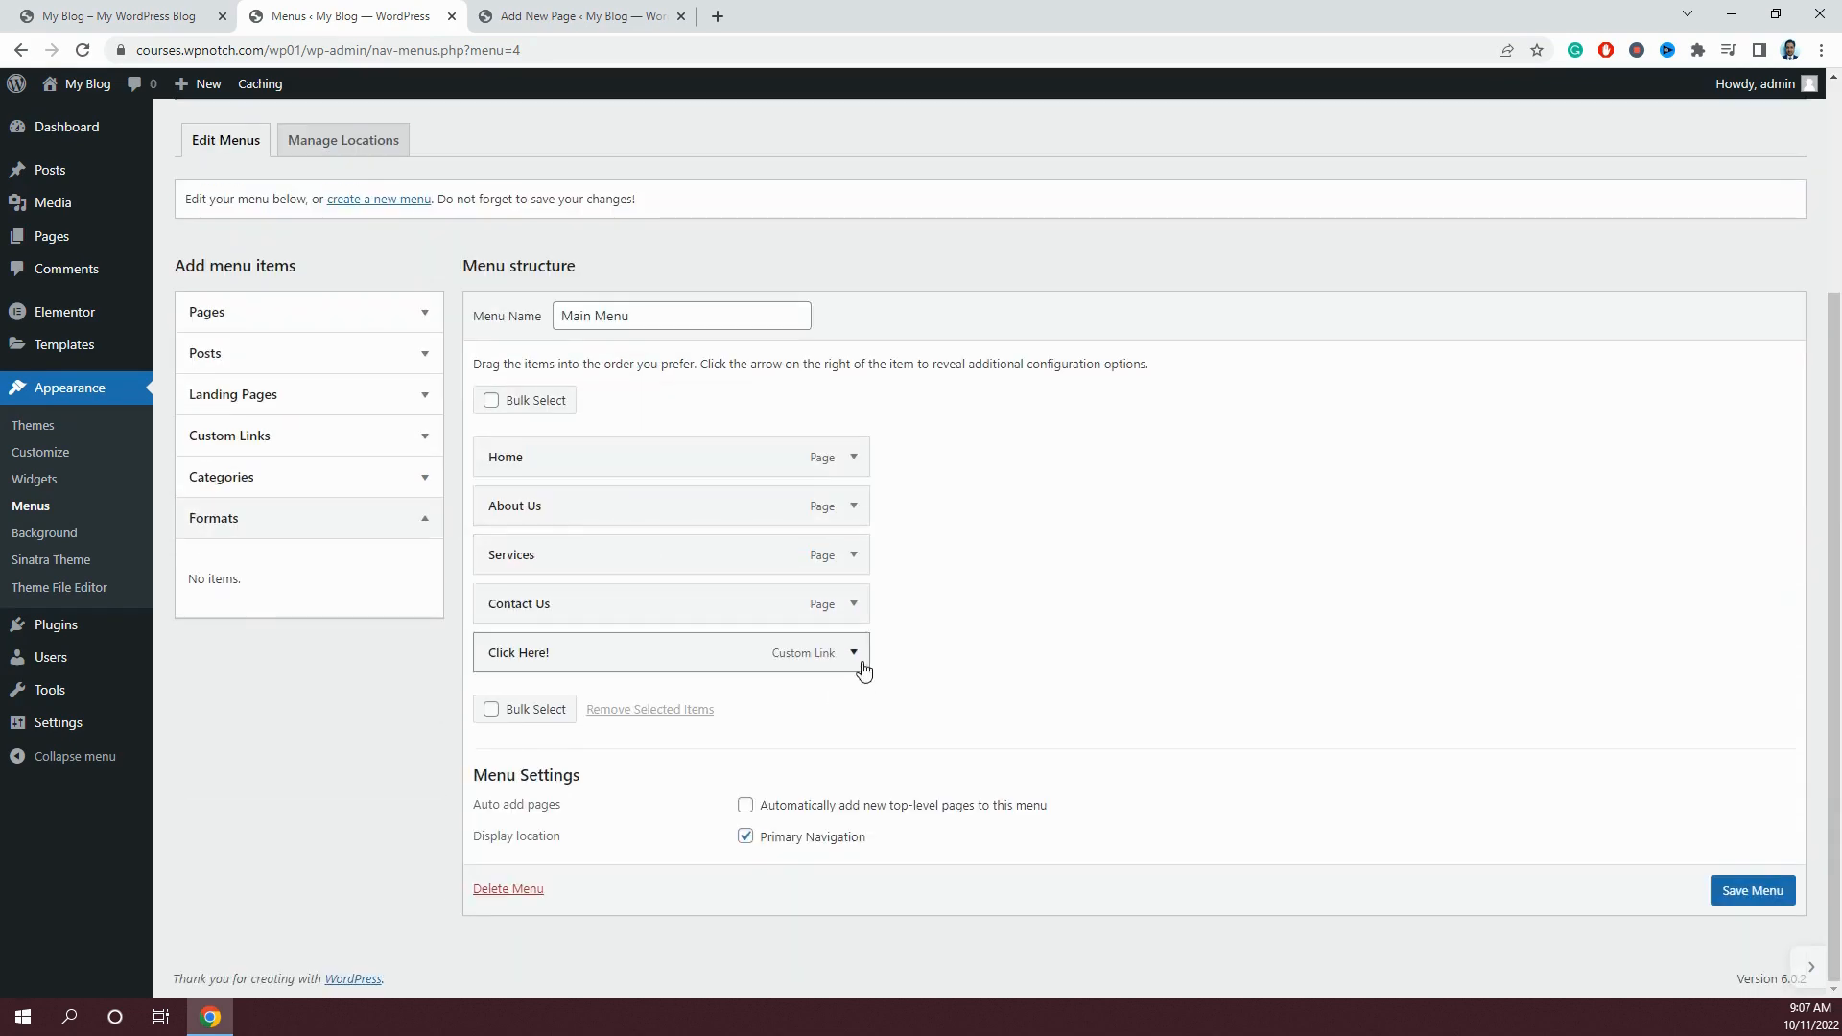
{"action": "left_click", "coordinate": [853, 659]}
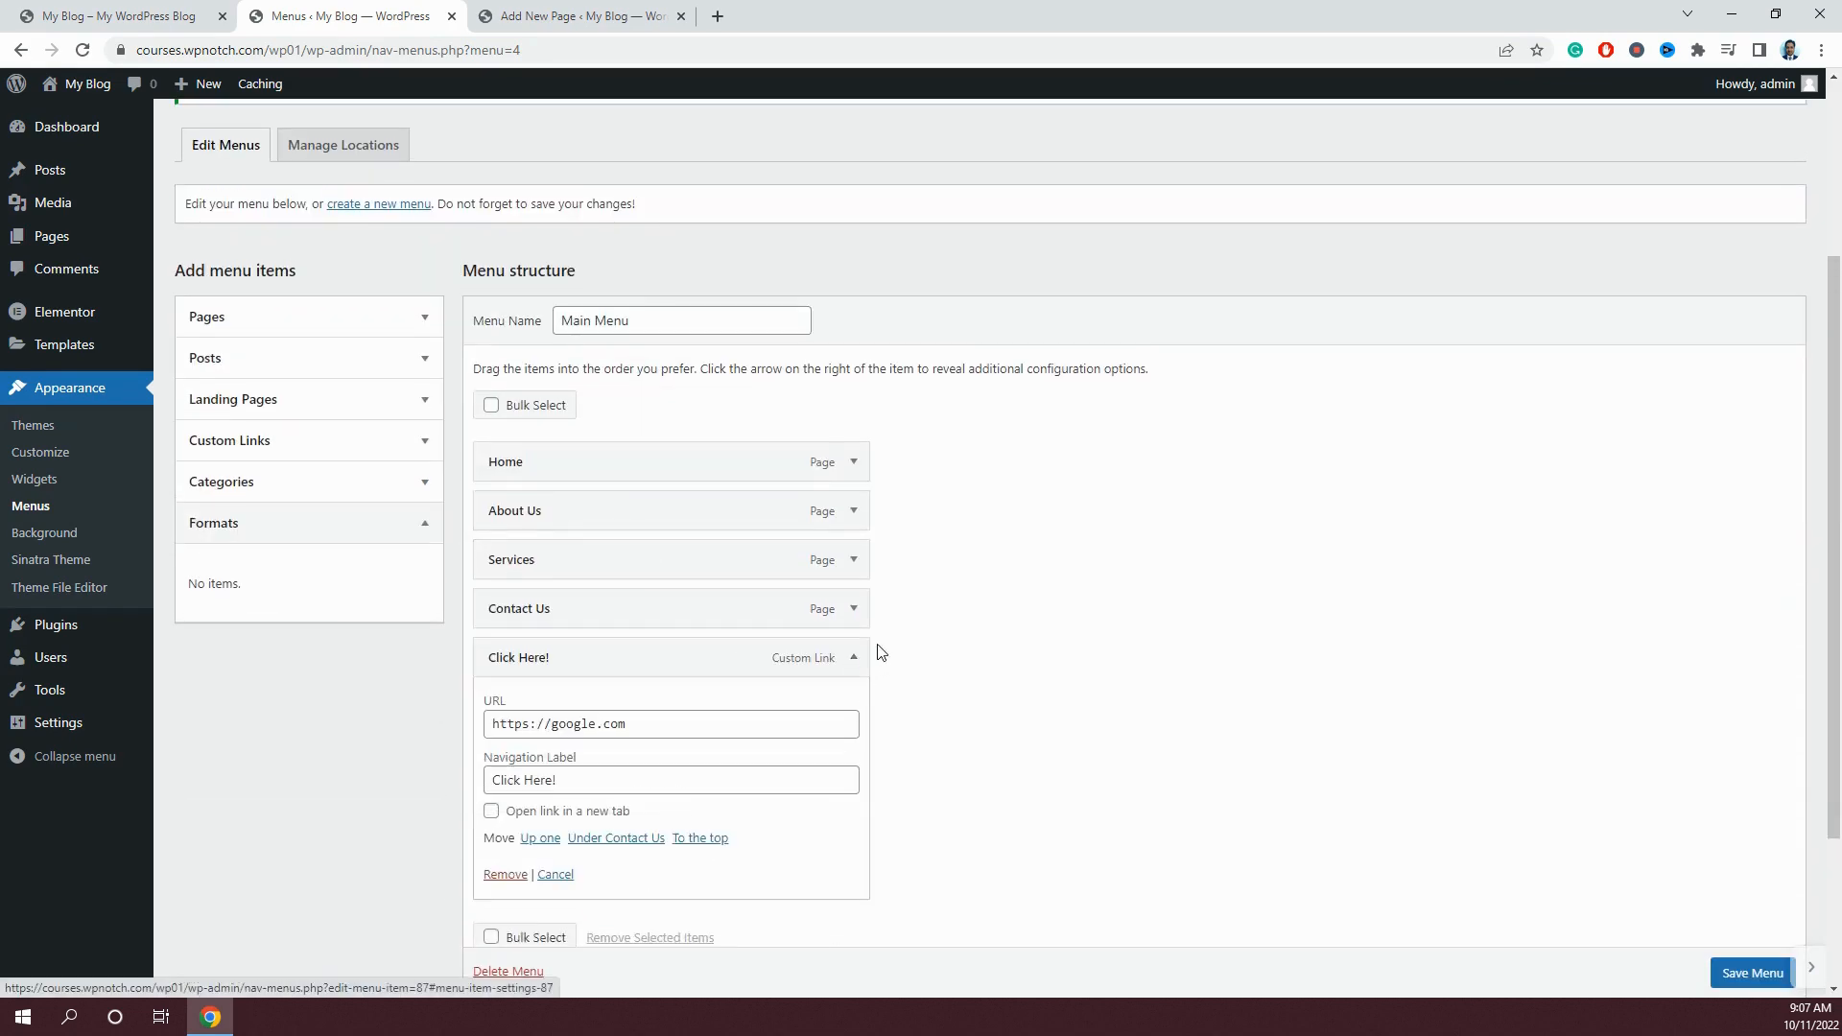
{"action": "scroll", "coordinate": [737, 712], "scroll_direction": "down", "scroll_amount": 1}
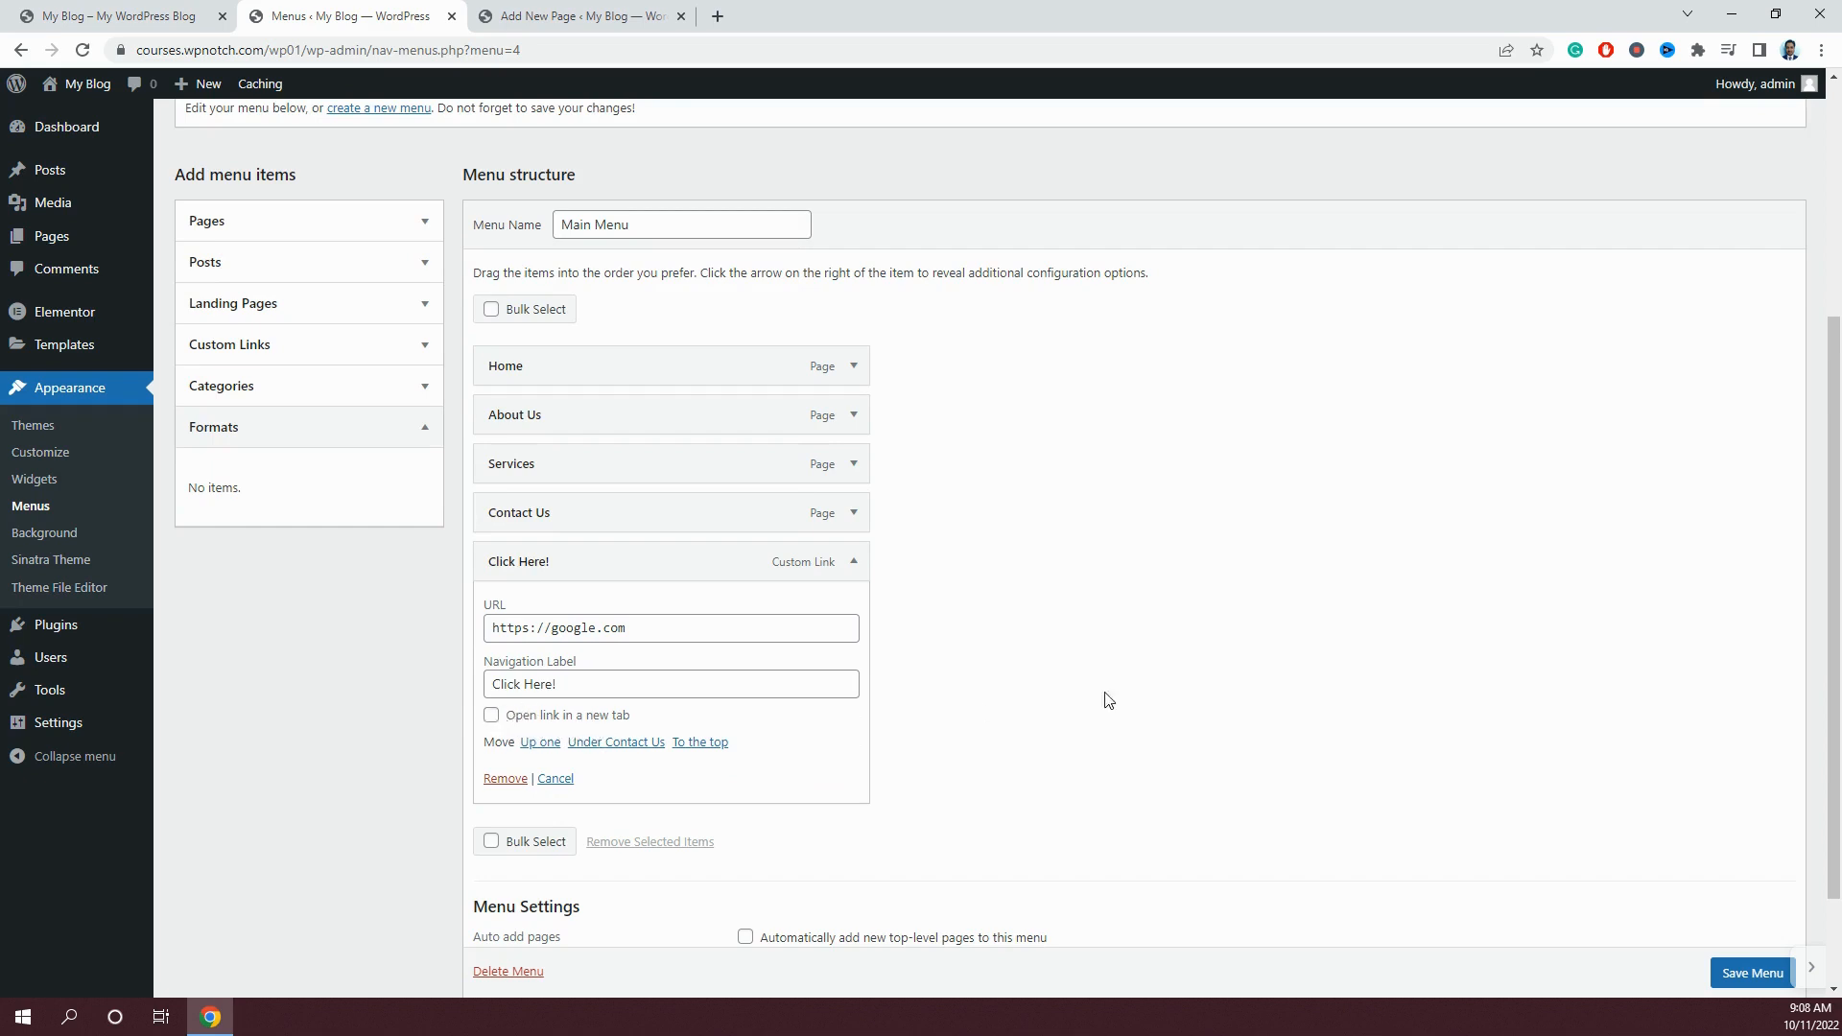
{"action": "scroll", "coordinate": [1102, 700], "scroll_direction": "up", "scroll_amount": 4}
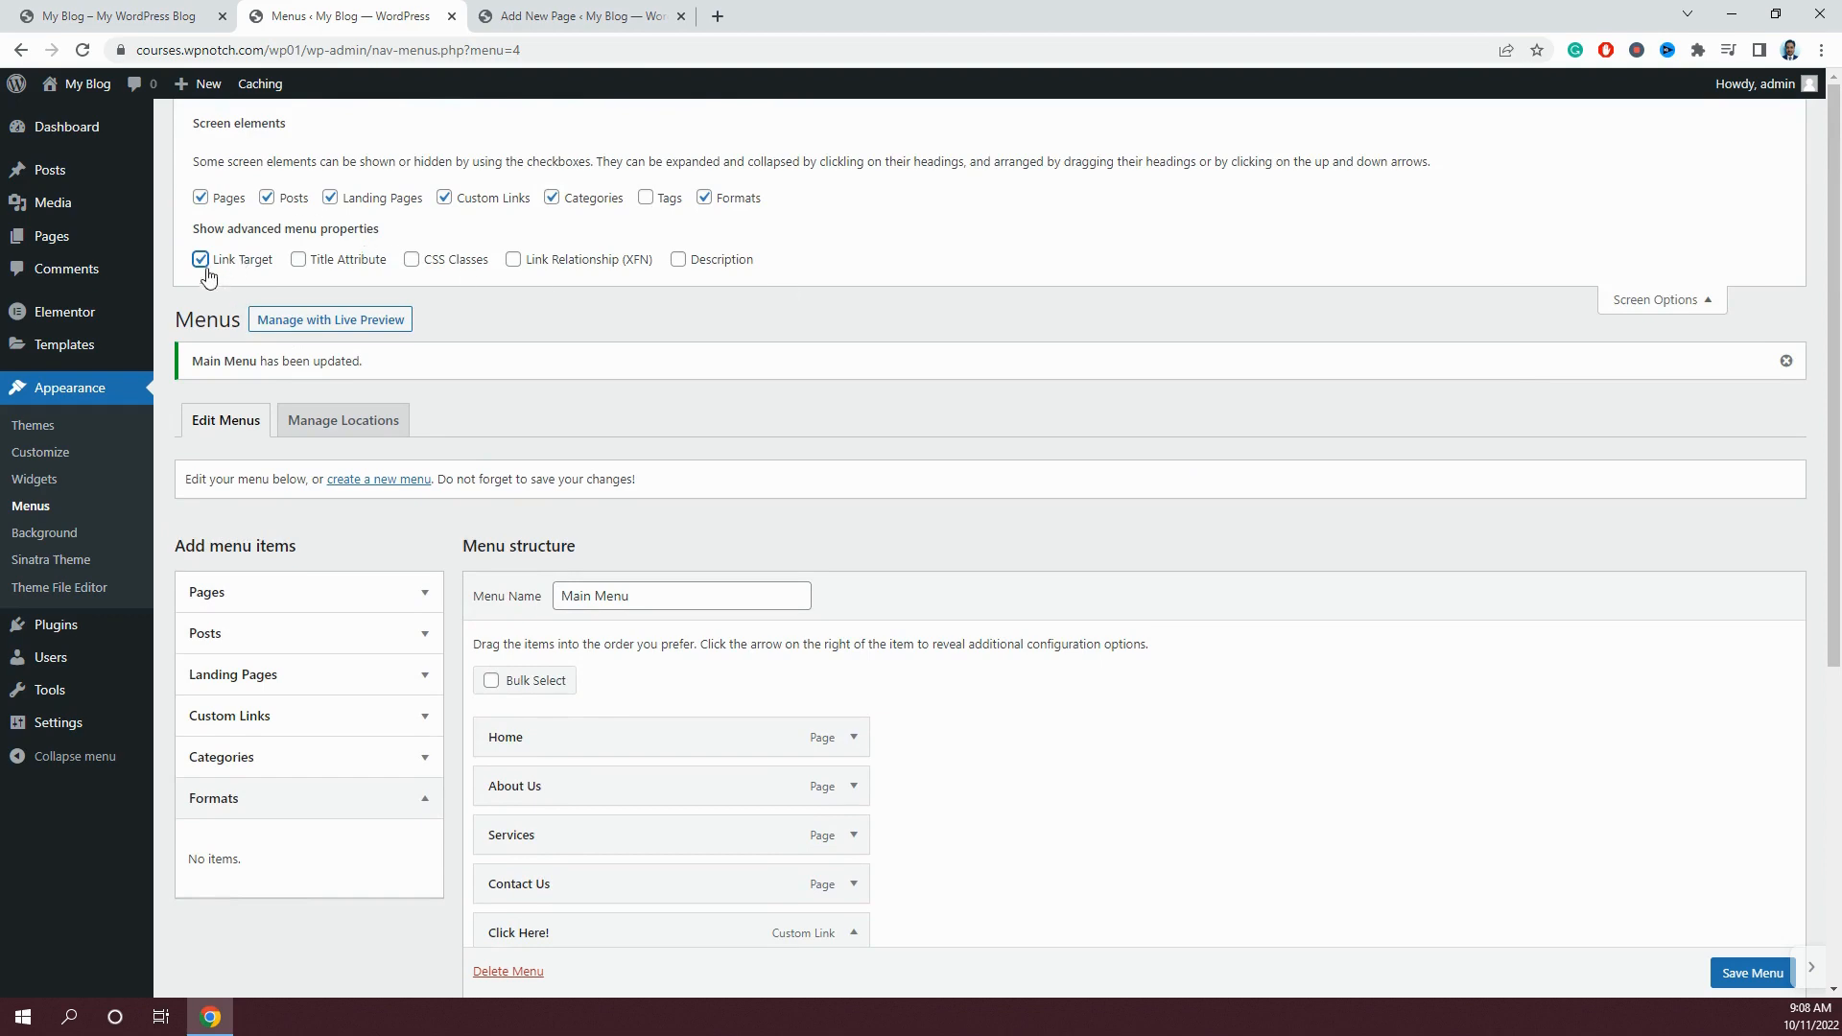
{"action": "scroll", "coordinate": [1598, 305], "scroll_direction": "down", "scroll_amount": 5}
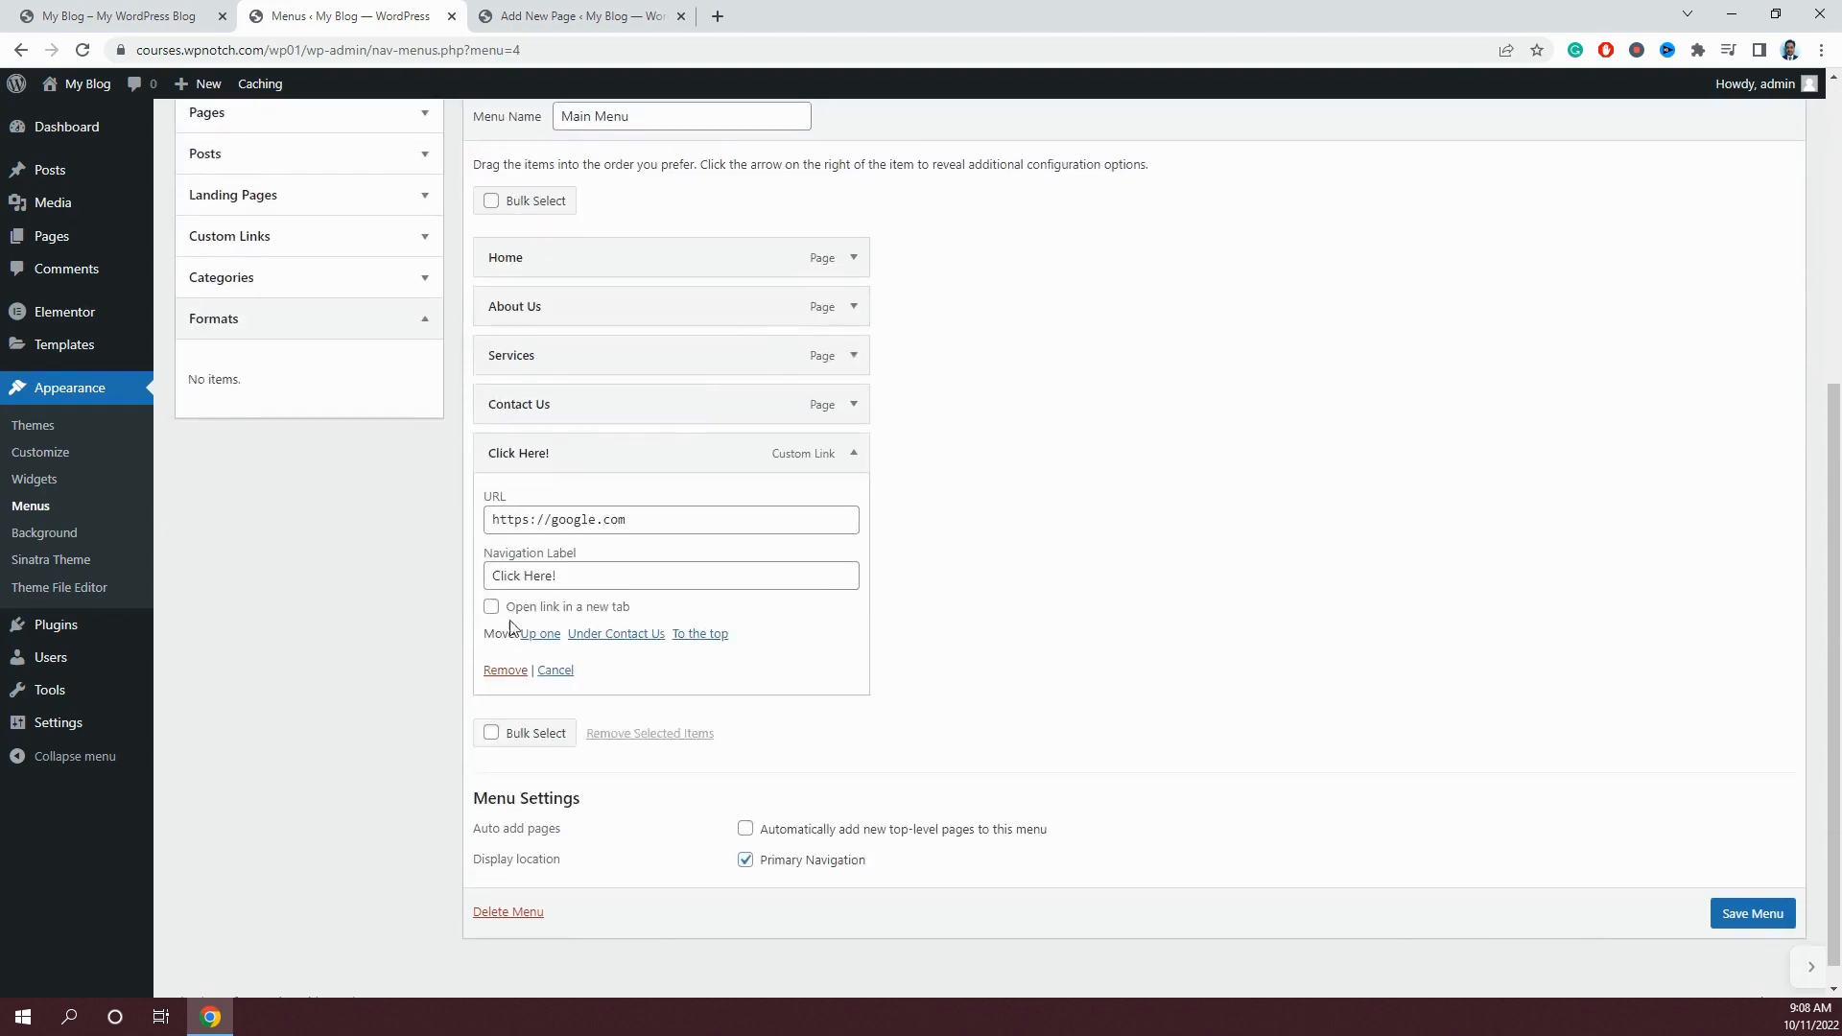
{"action": "left_click", "coordinate": [515, 614]}
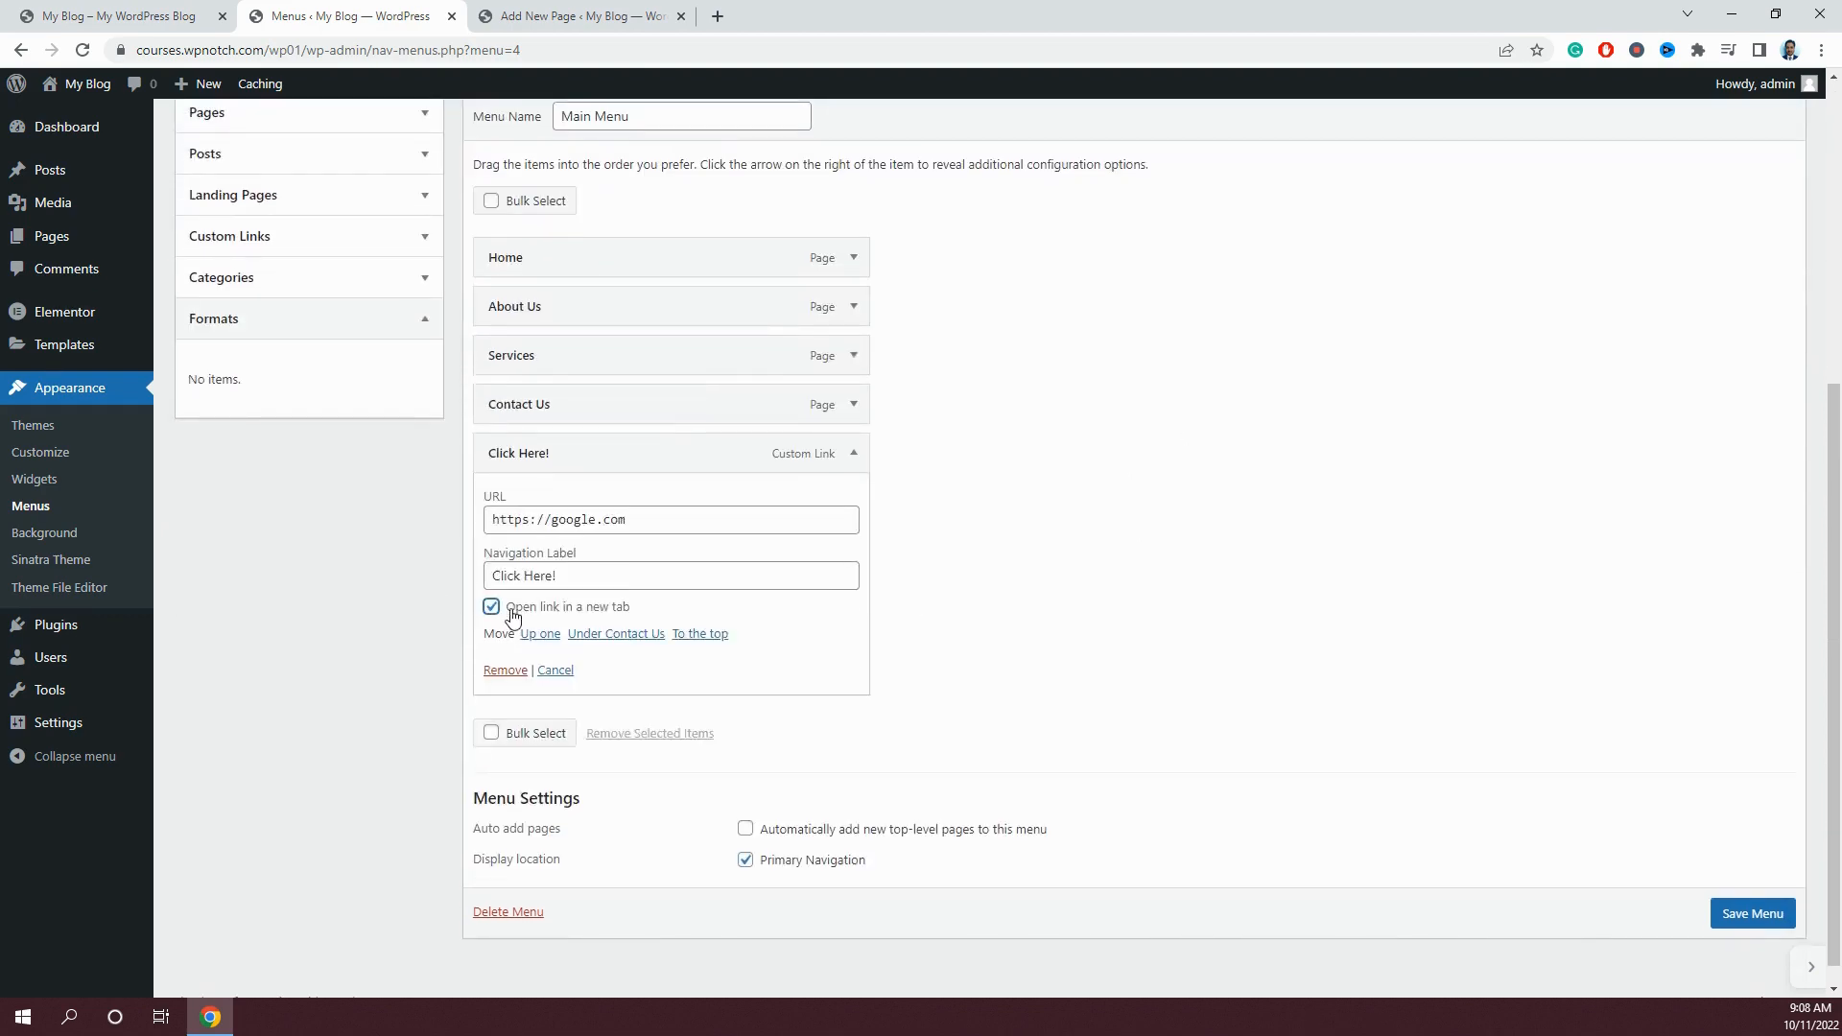
Expand the Contact Us item to view its link target option, and save the Main Menu.
{"action": "left_click", "coordinate": [853, 403]}
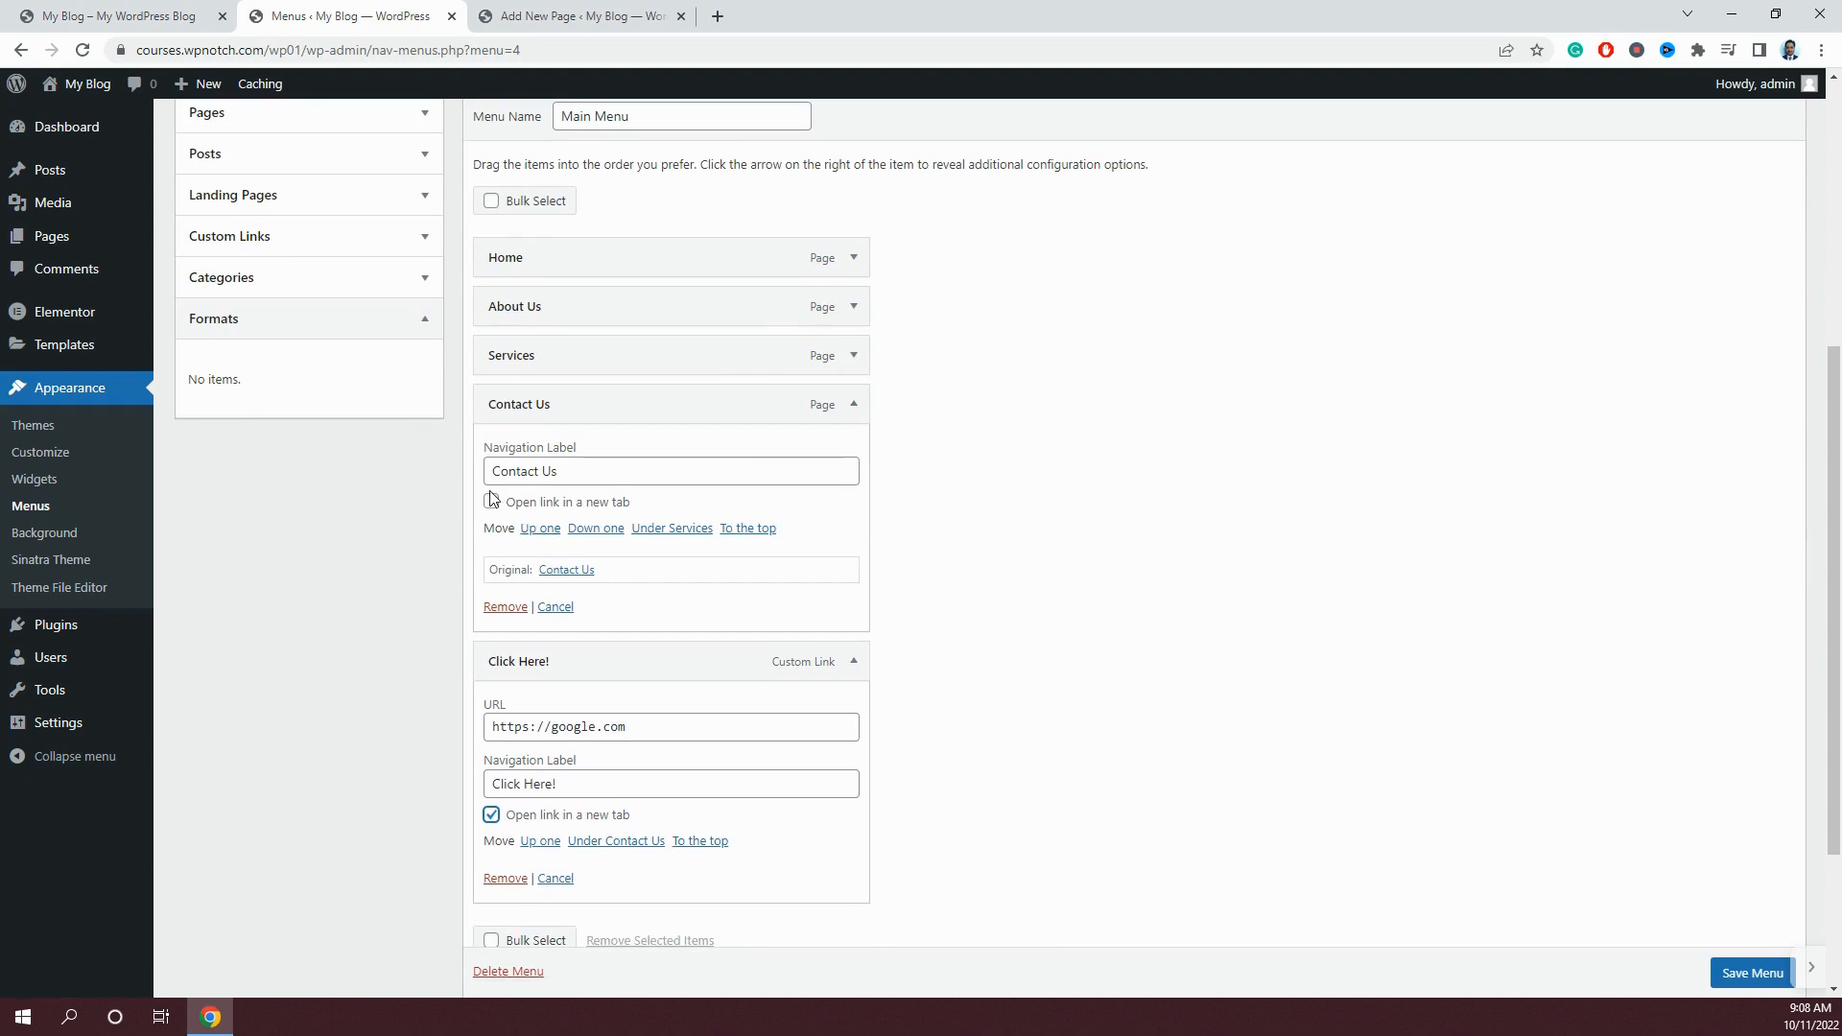
{"action": "scroll", "coordinate": [1323, 784], "scroll_direction": "down", "scroll_amount": 3}
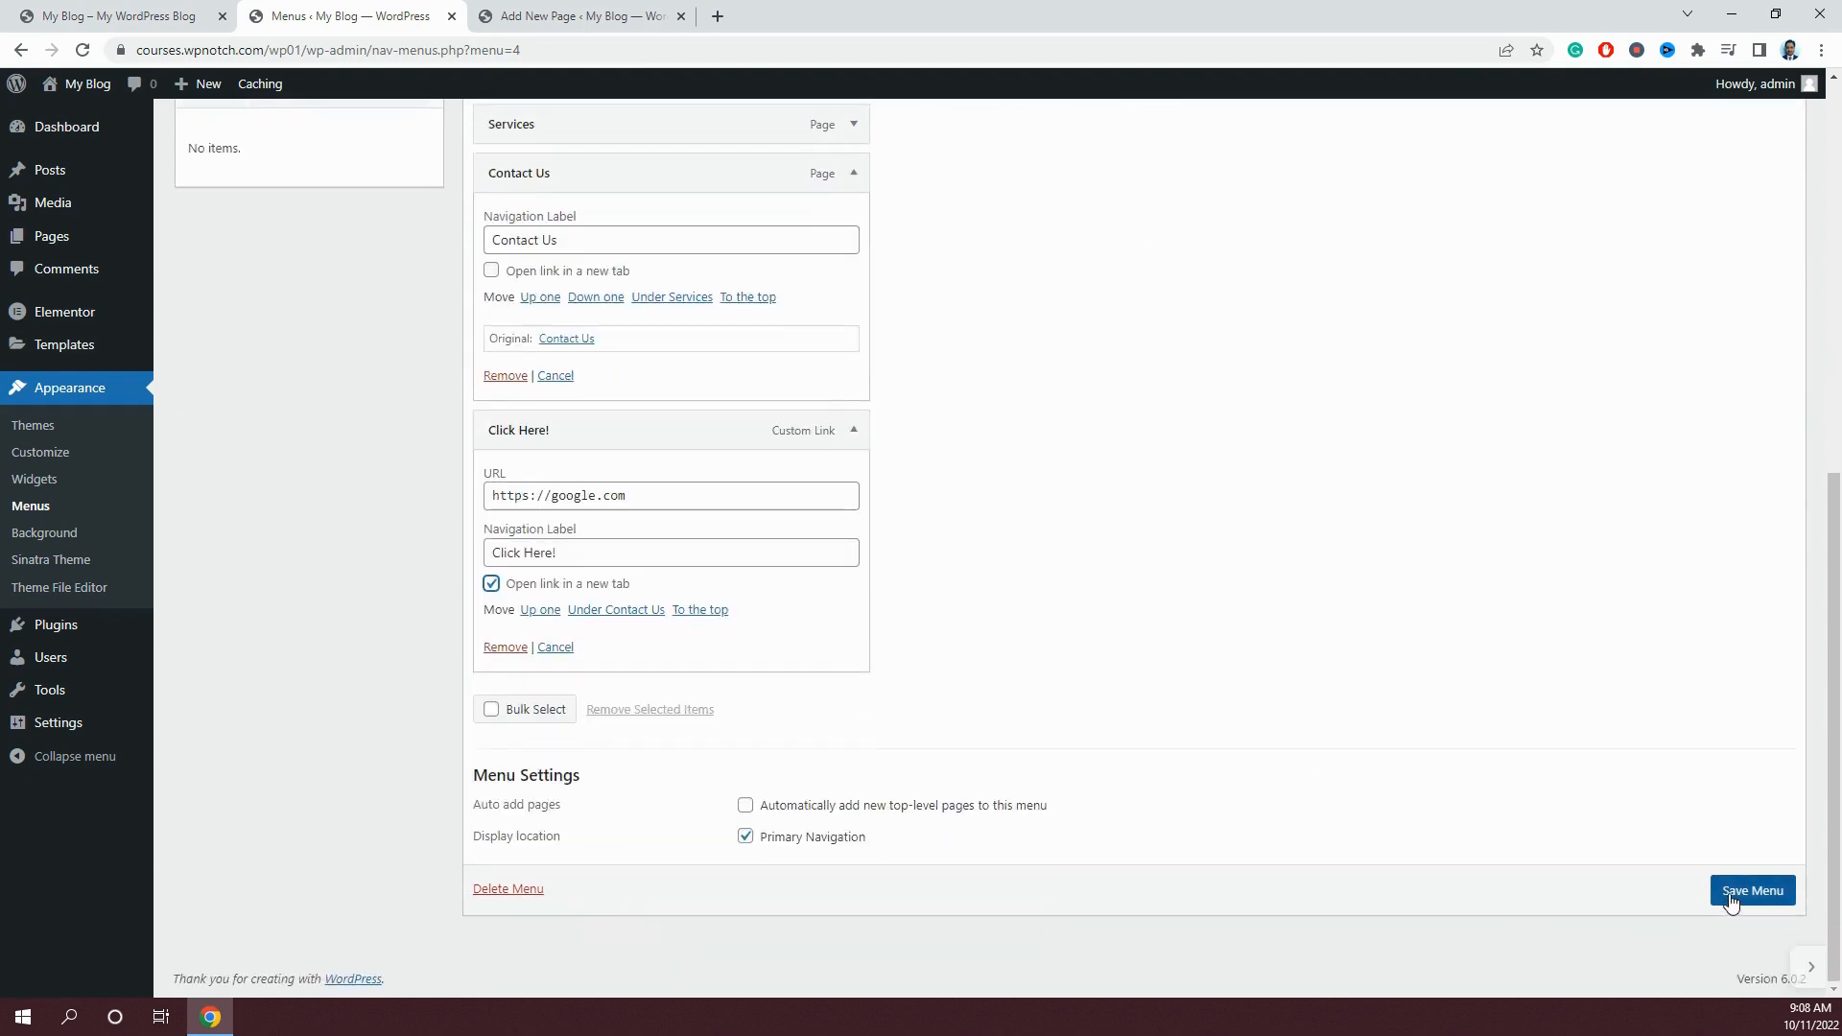
{"action": "left_click", "coordinate": [1731, 901]}
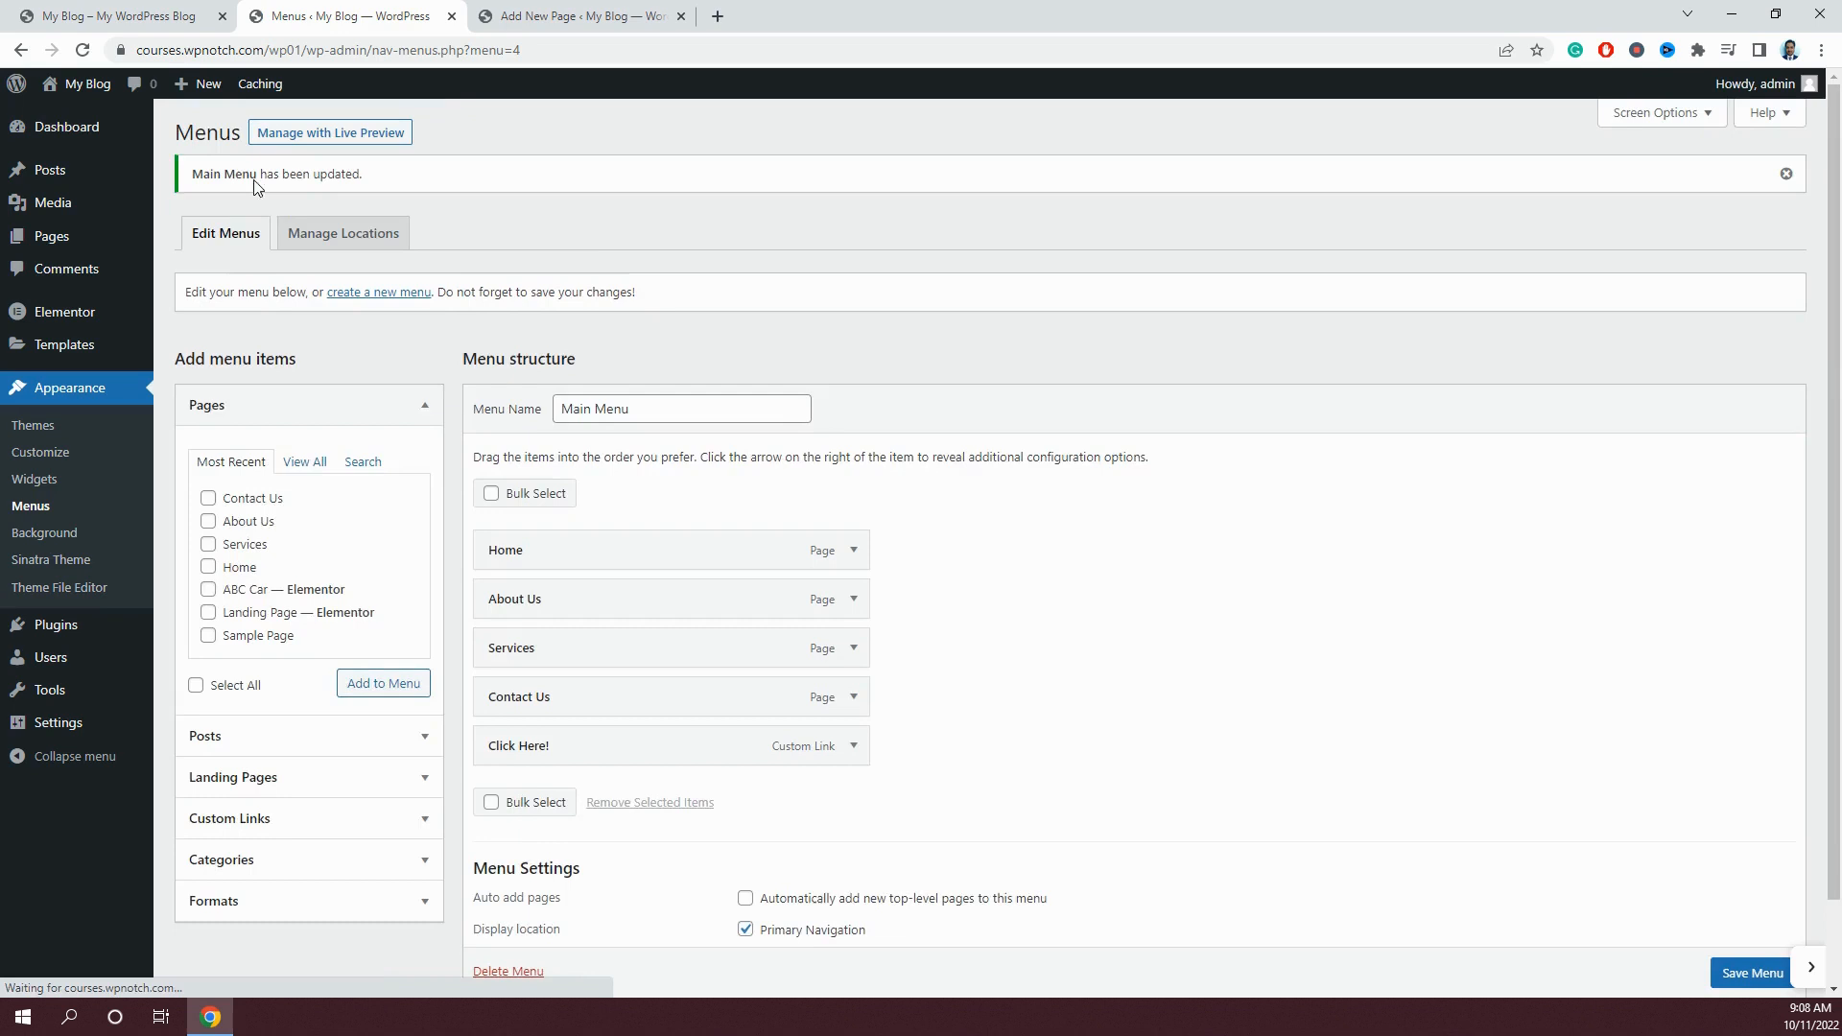
Reload the blog's public front page, test the "Click Here!" navigation link, and return to the blog's front page.
{"action": "left_click", "coordinate": [157, 29]}
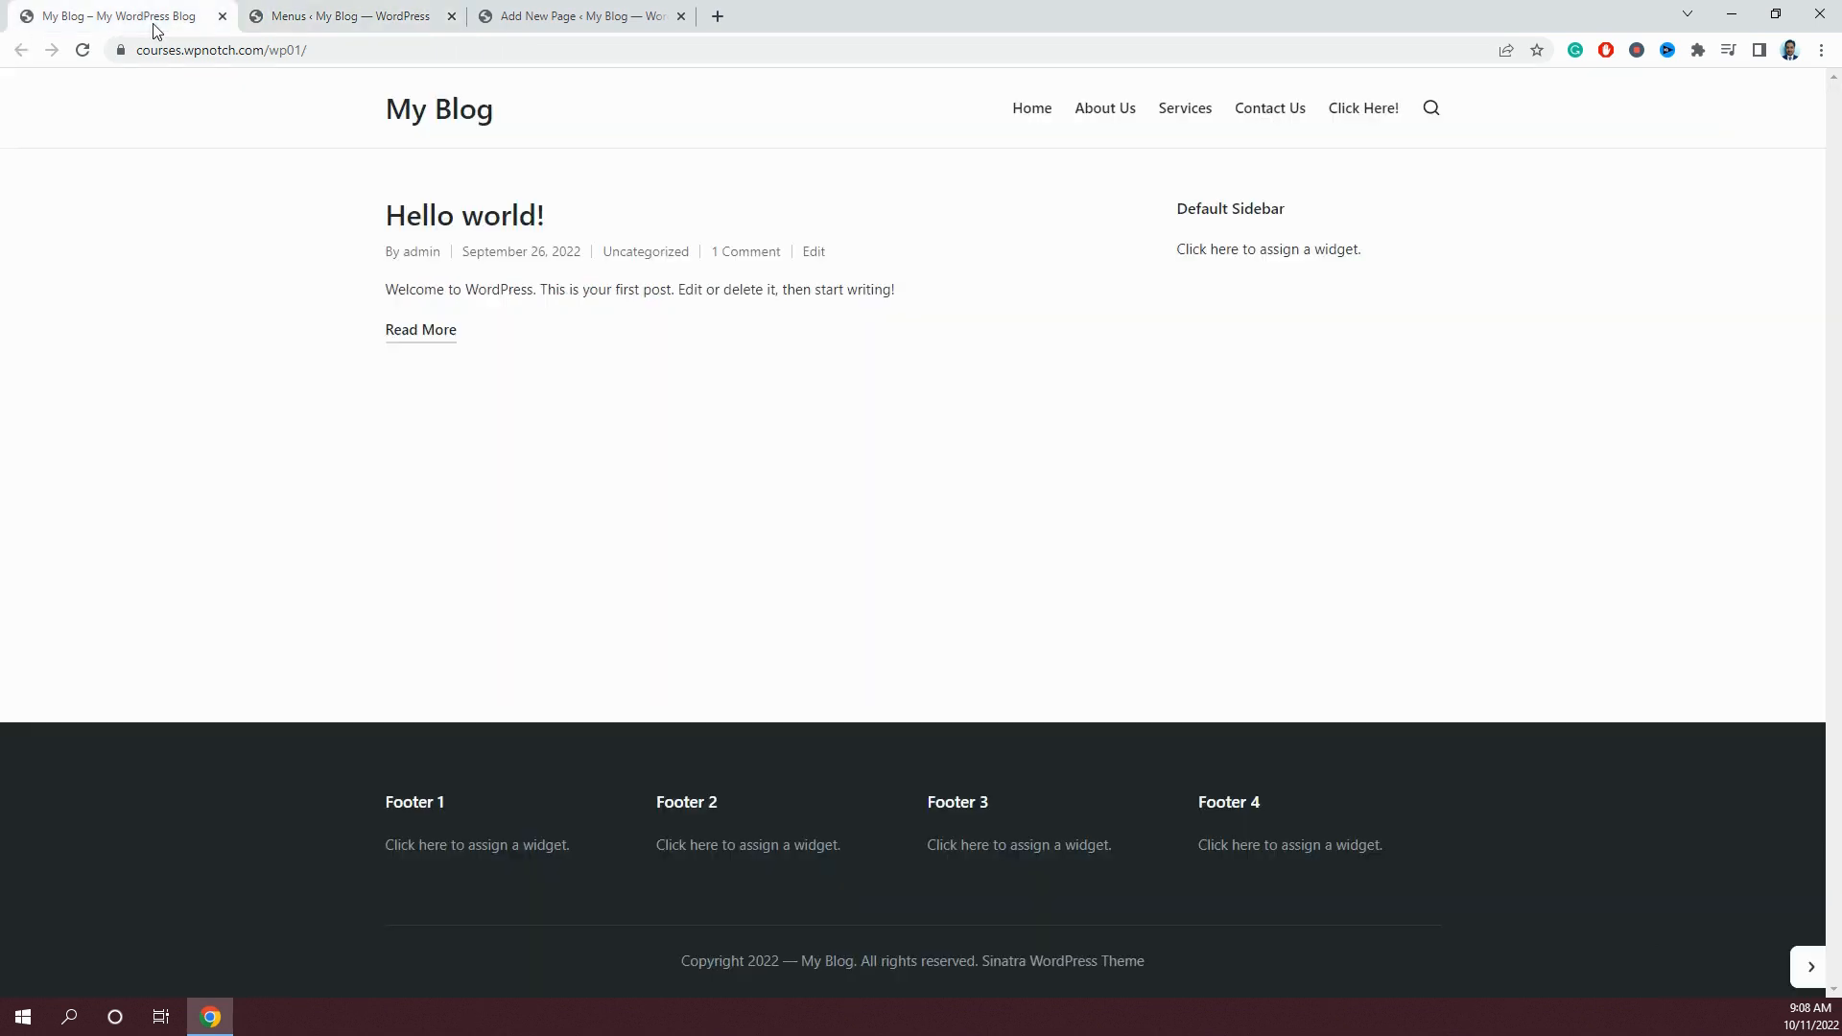
{"action": "left_click", "coordinate": [184, 52]}
{"action": "key", "text": "Return"}
{"action": "left_click", "coordinate": [1358, 109]}
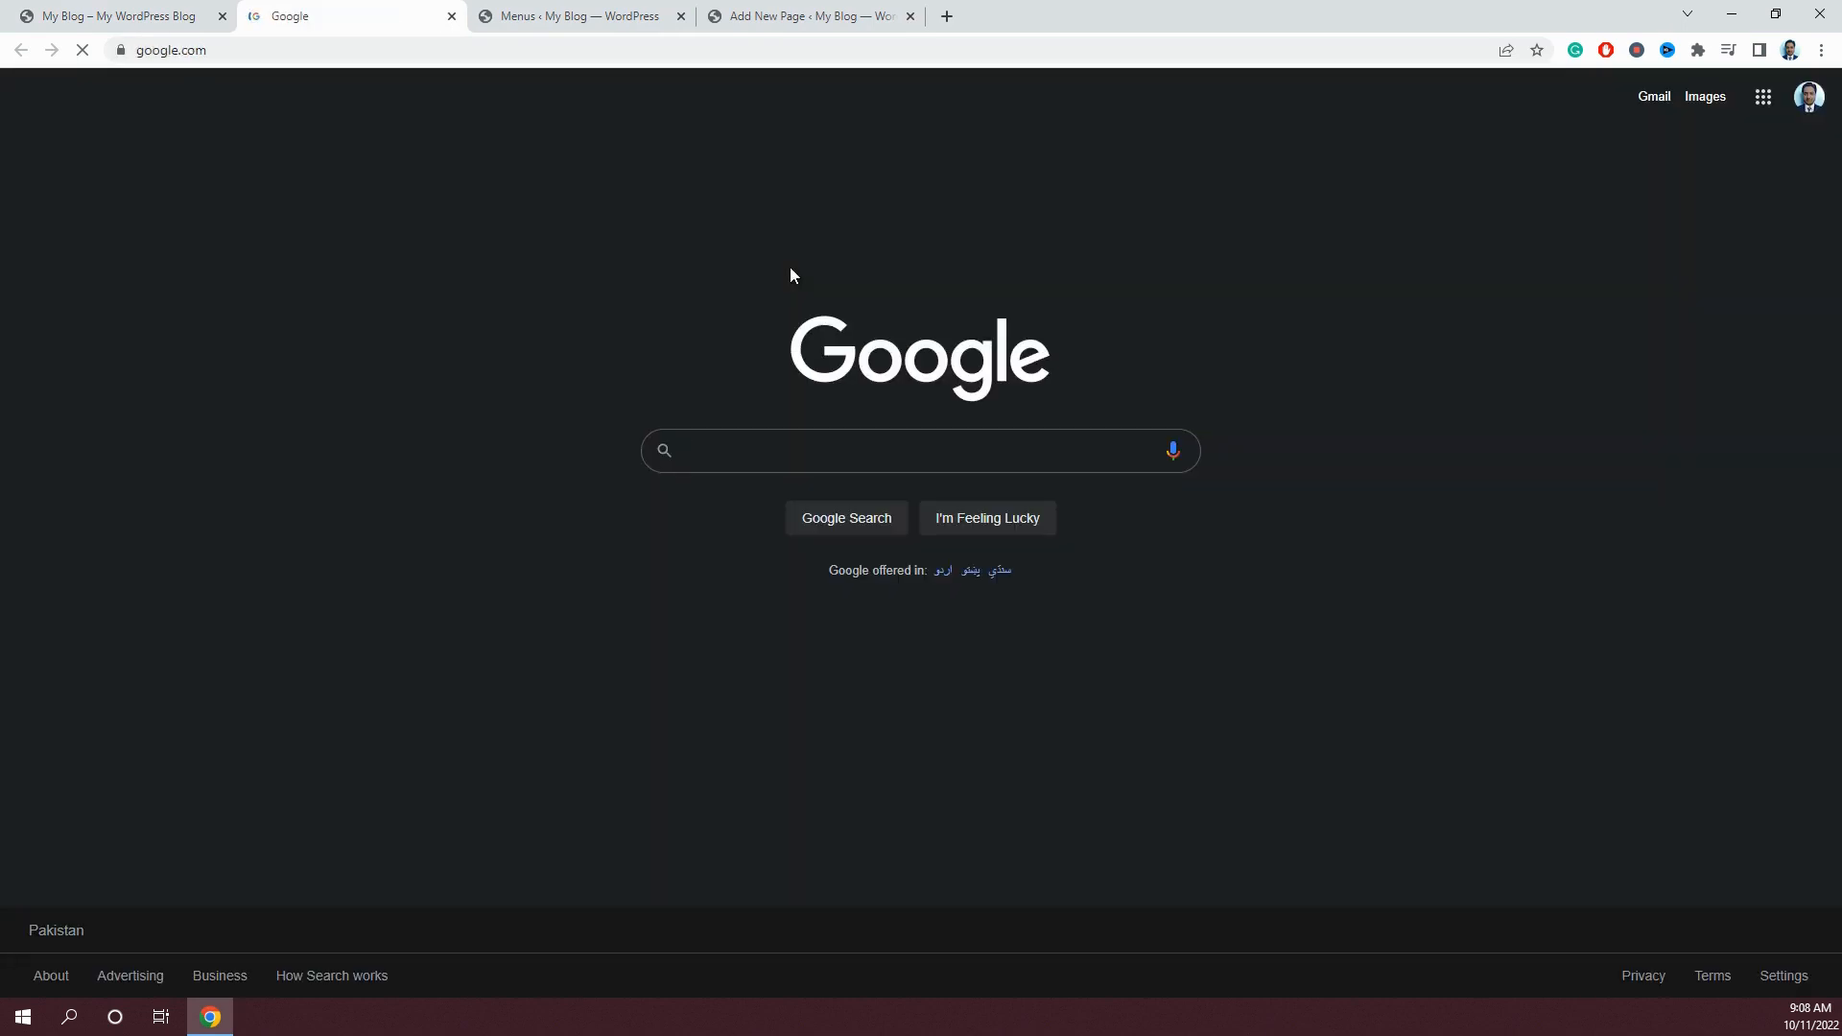
{"action": "left_click", "coordinate": [172, 8]}
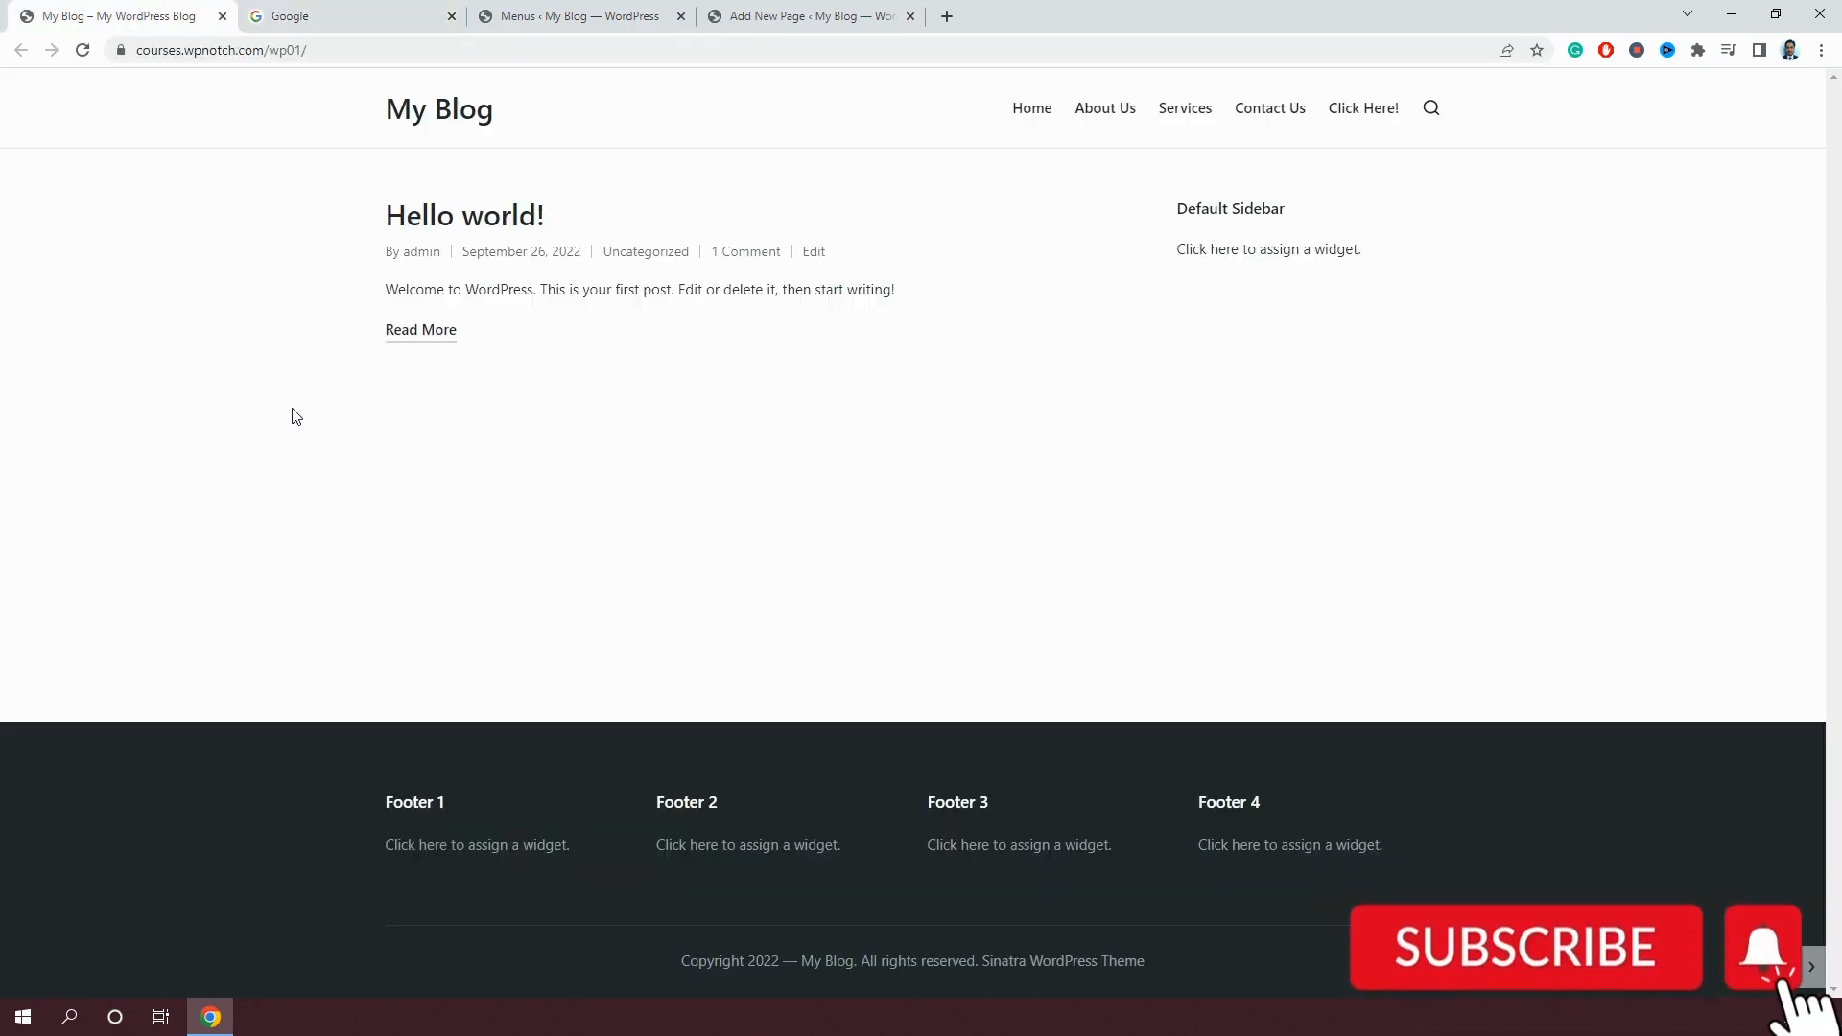